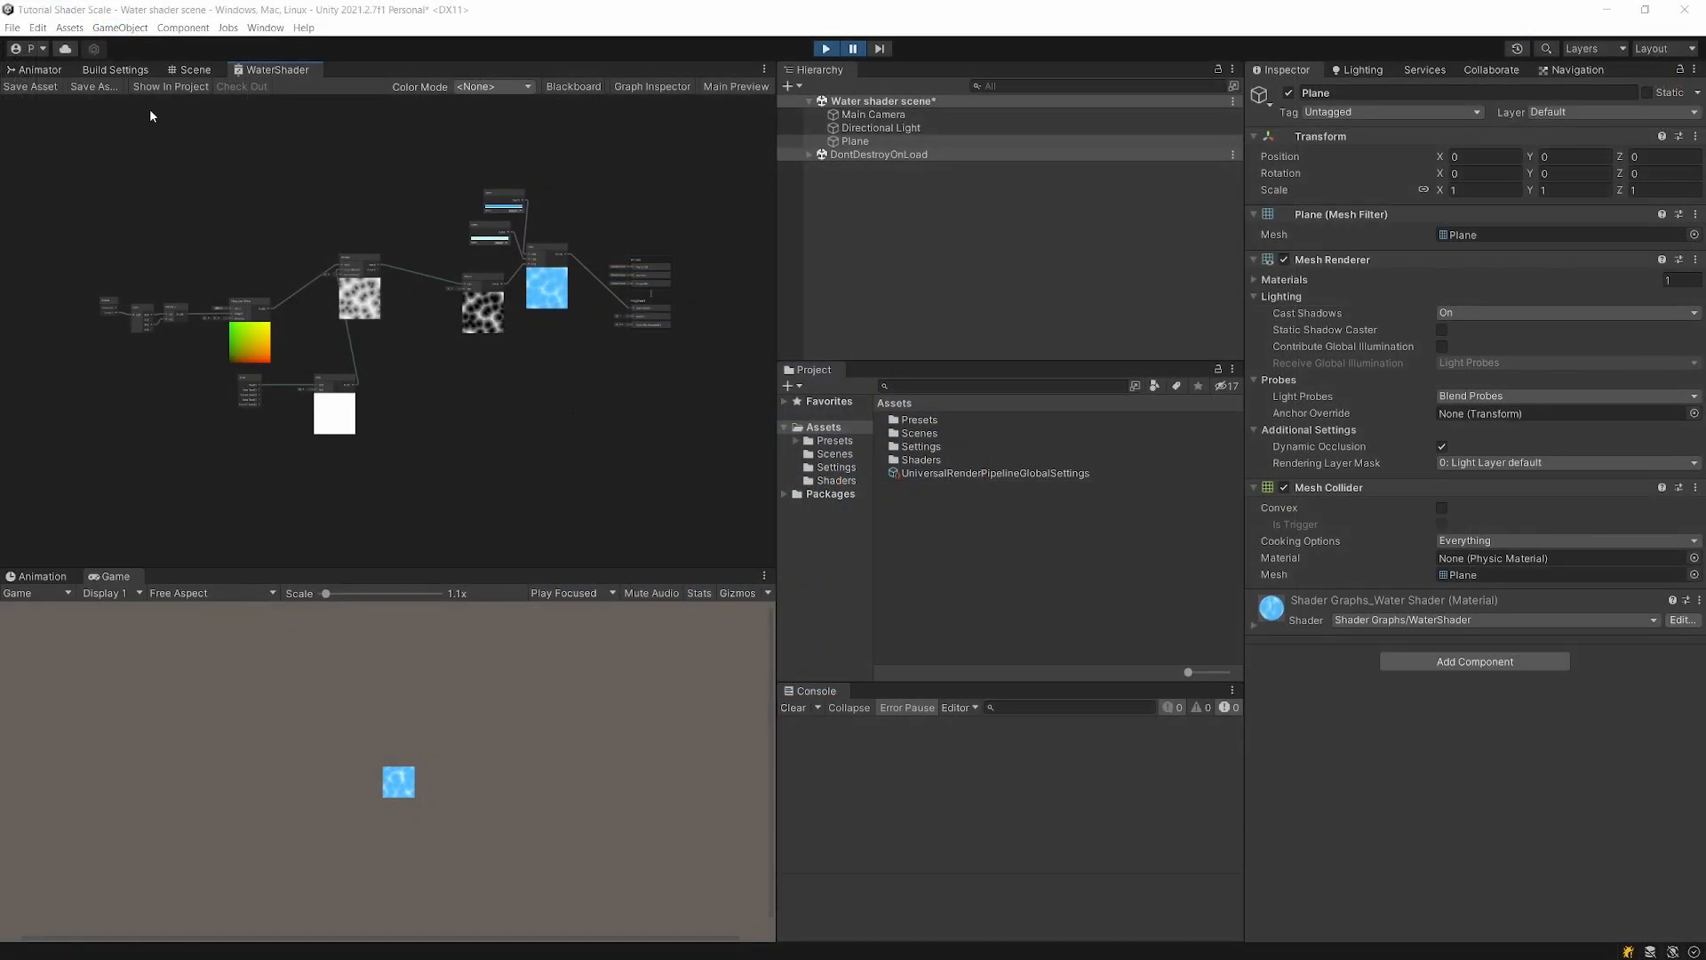
Step: Scale the water plane uniformly to about 3.2 in the Scene view
left_click(184, 71)
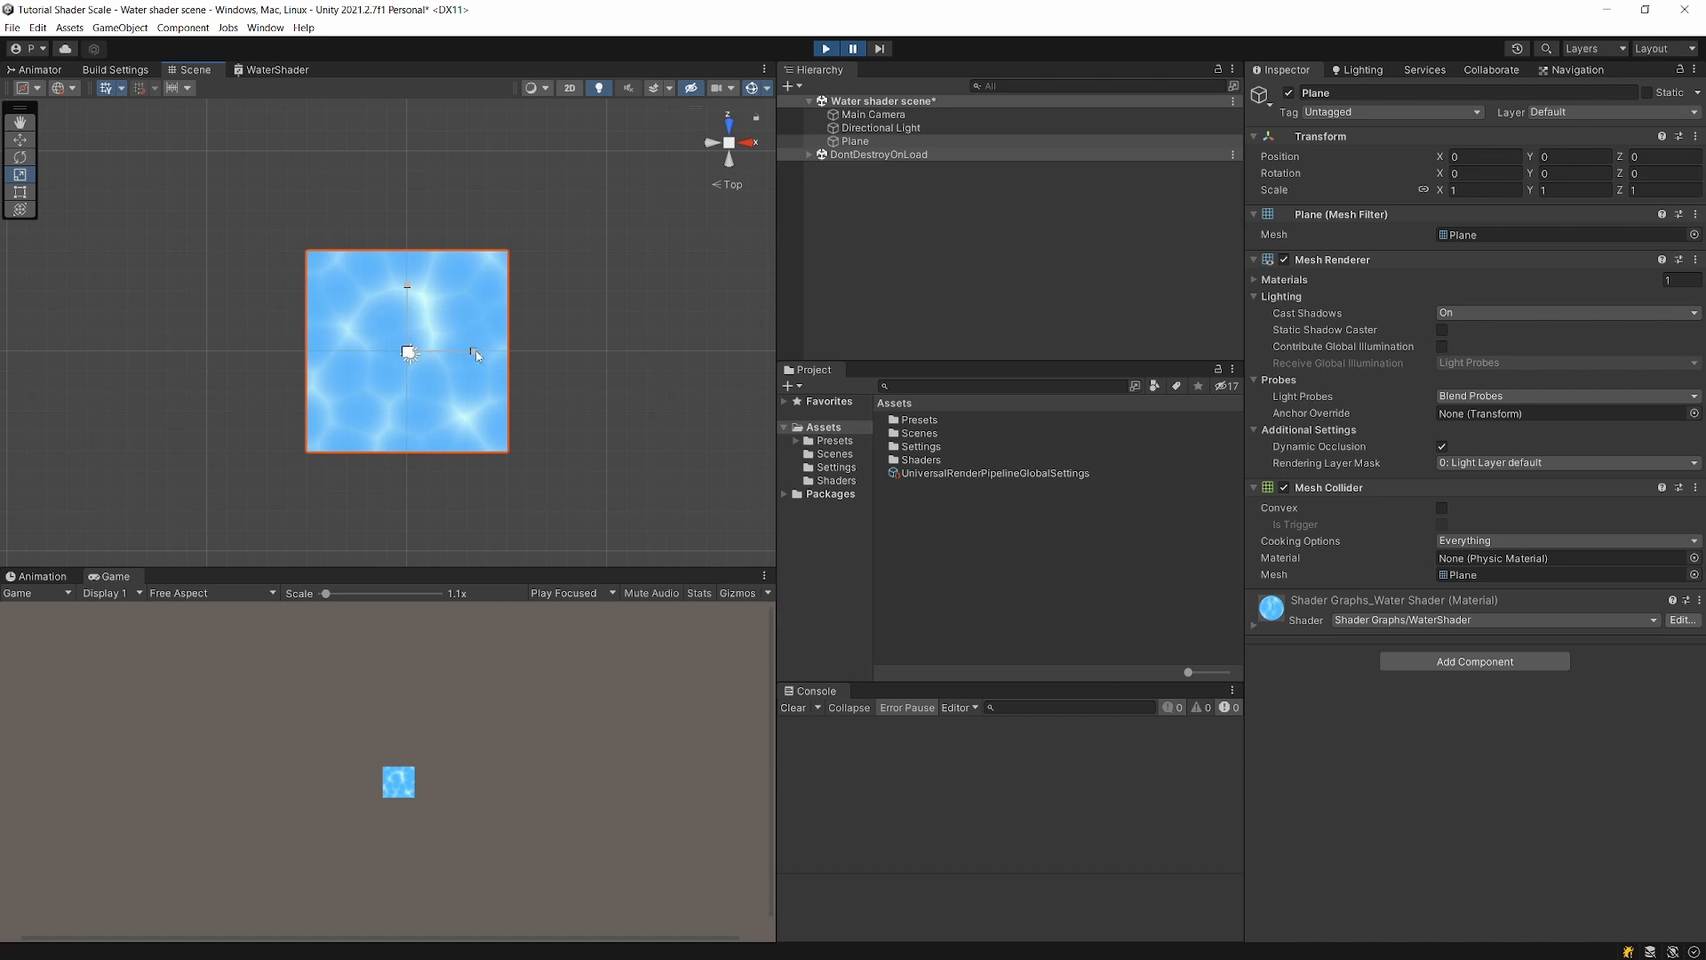
left_click_drag(407, 352, 618, 367)
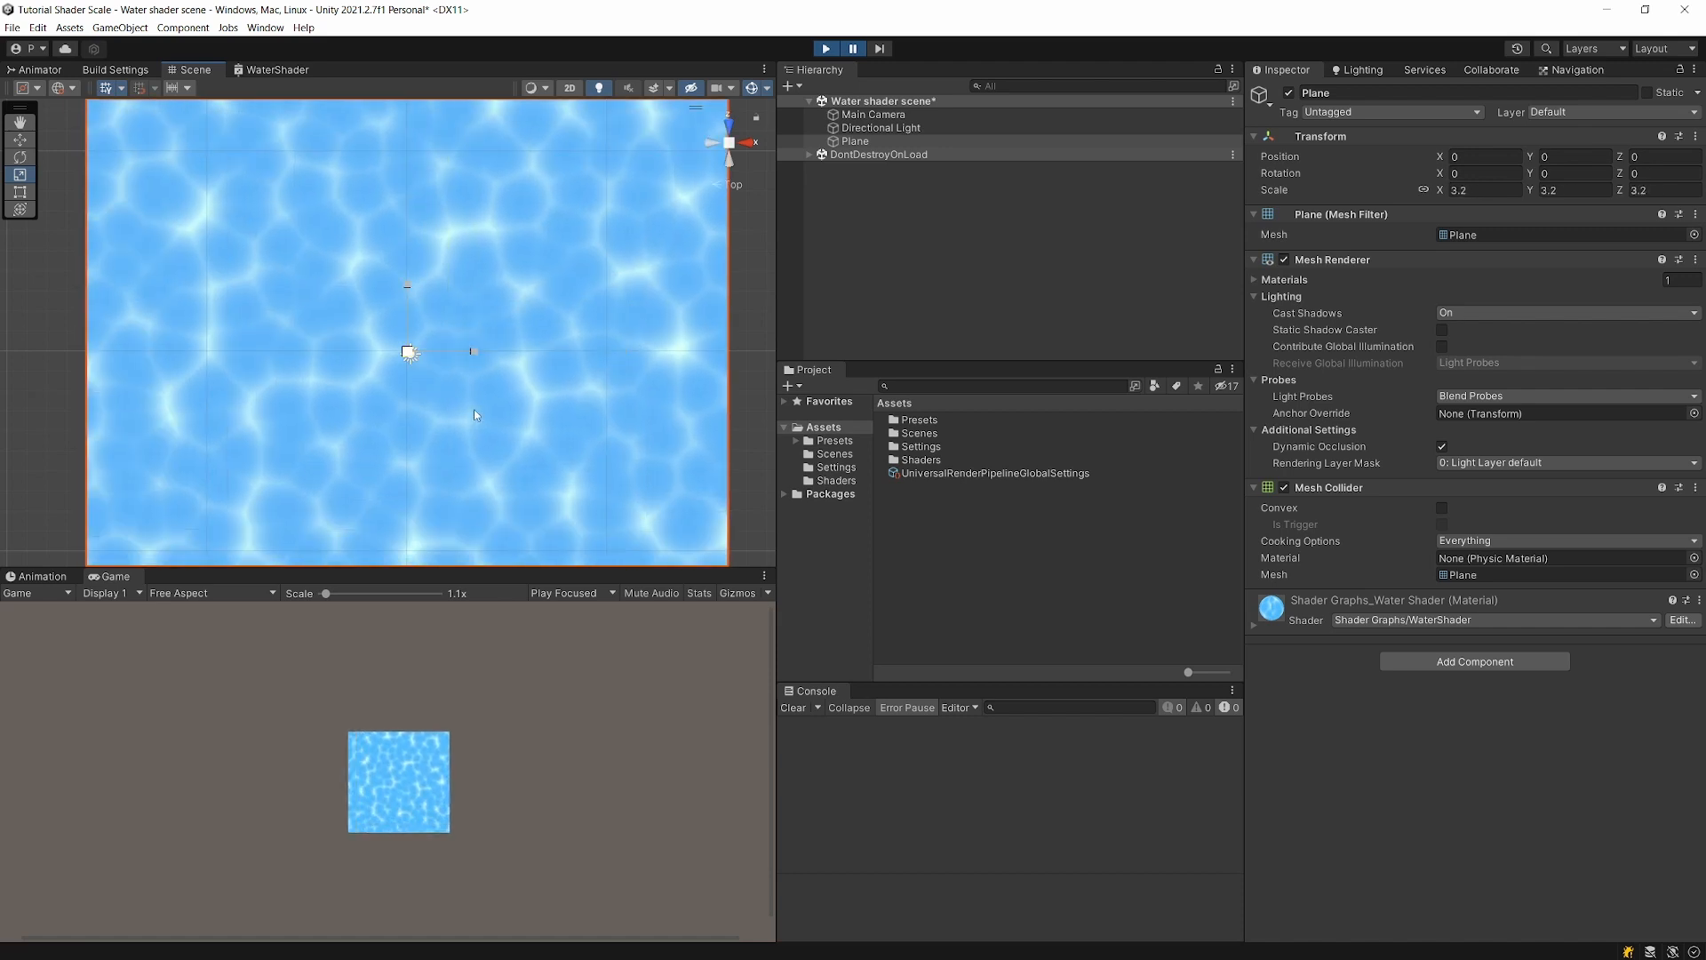
scroll(475, 415, "down", 3)
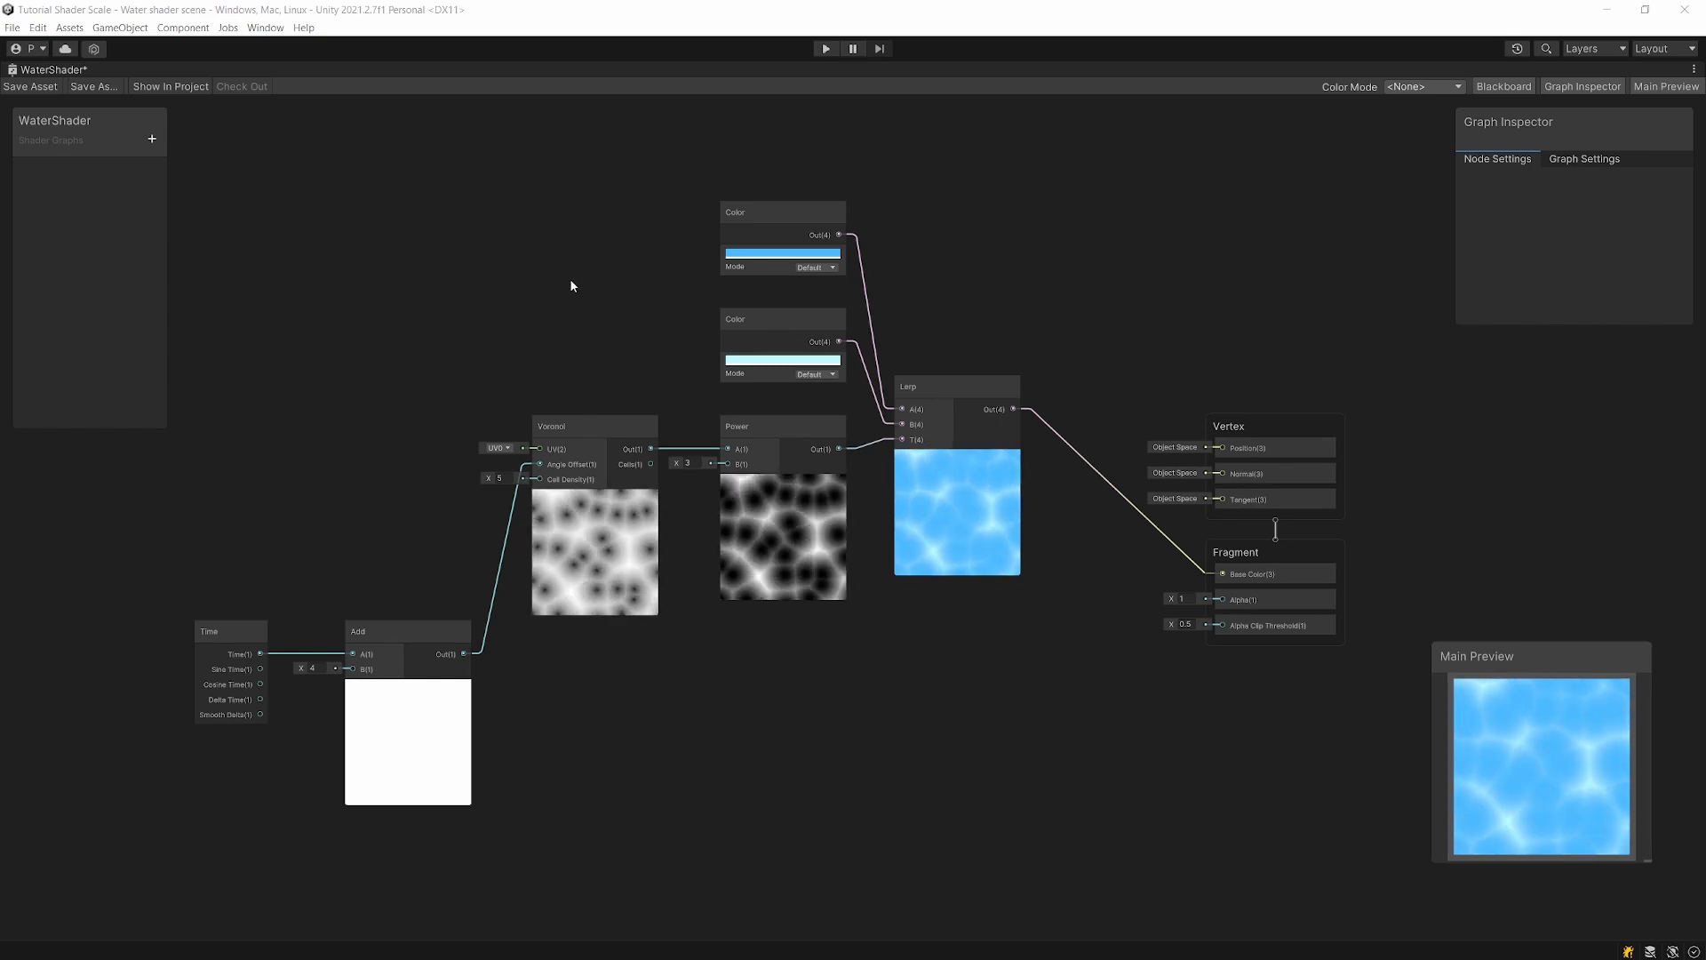
Step: Examine the Voronoi node's inputs and the Time and Add nodes driving its Angle Offset in the WaterShader graph
left_click(574, 430)
scroll(576, 431, "up", 4)
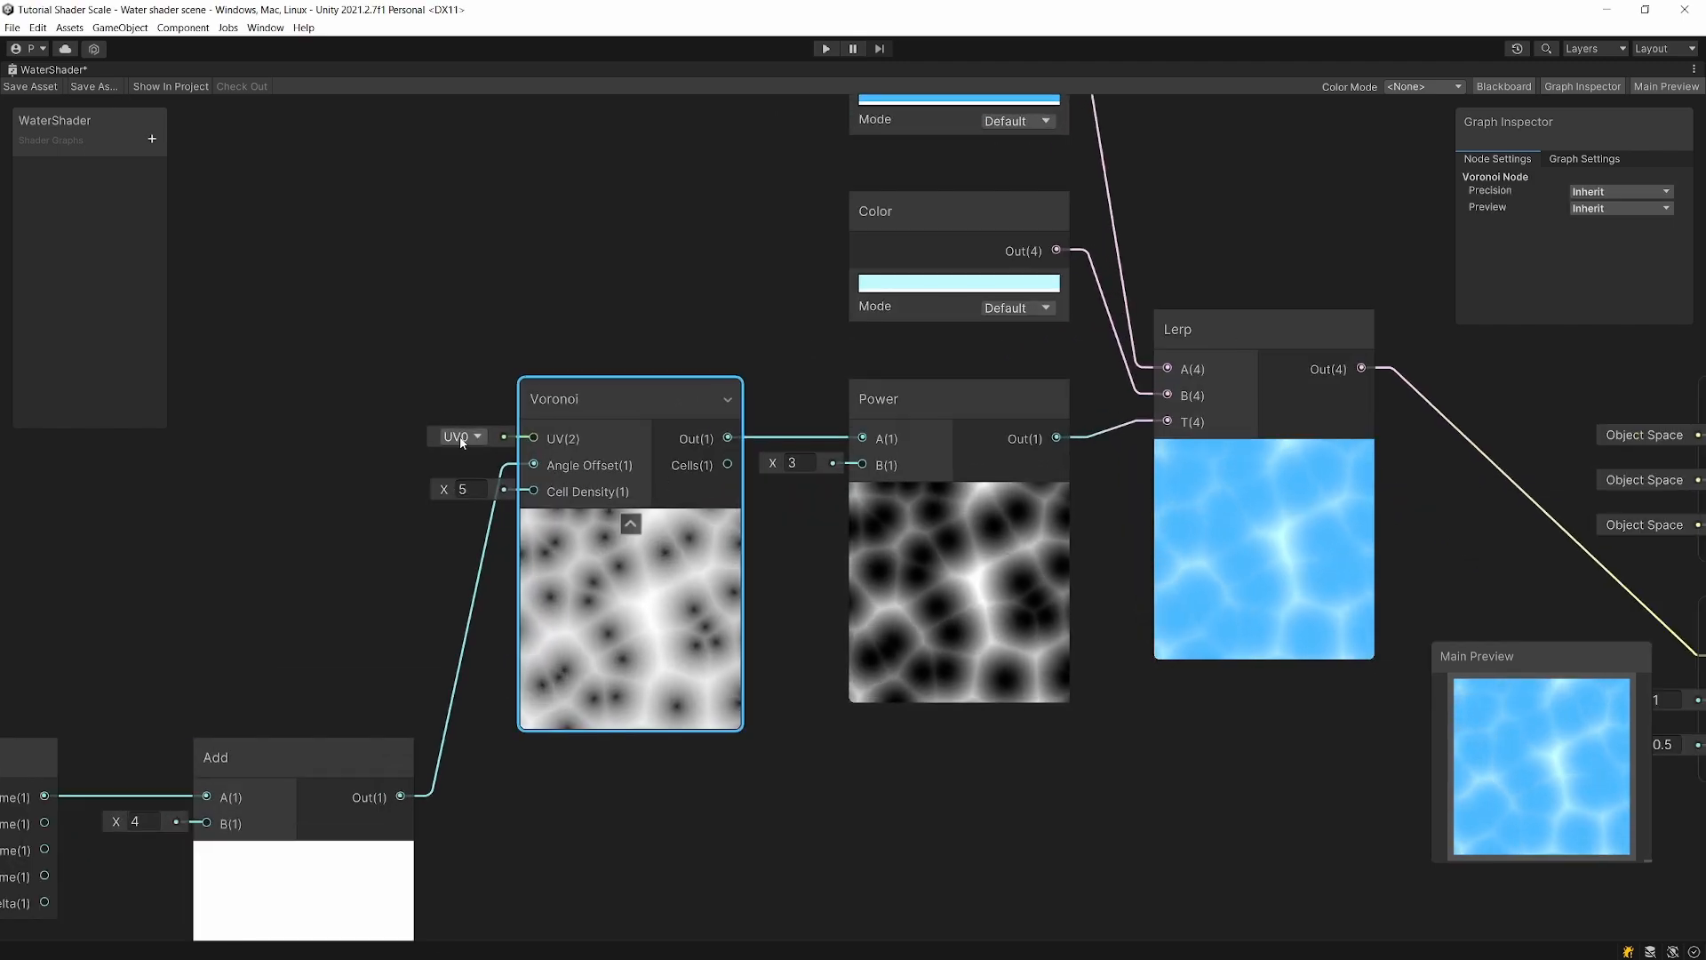
scroll(461, 441, "down", 4)
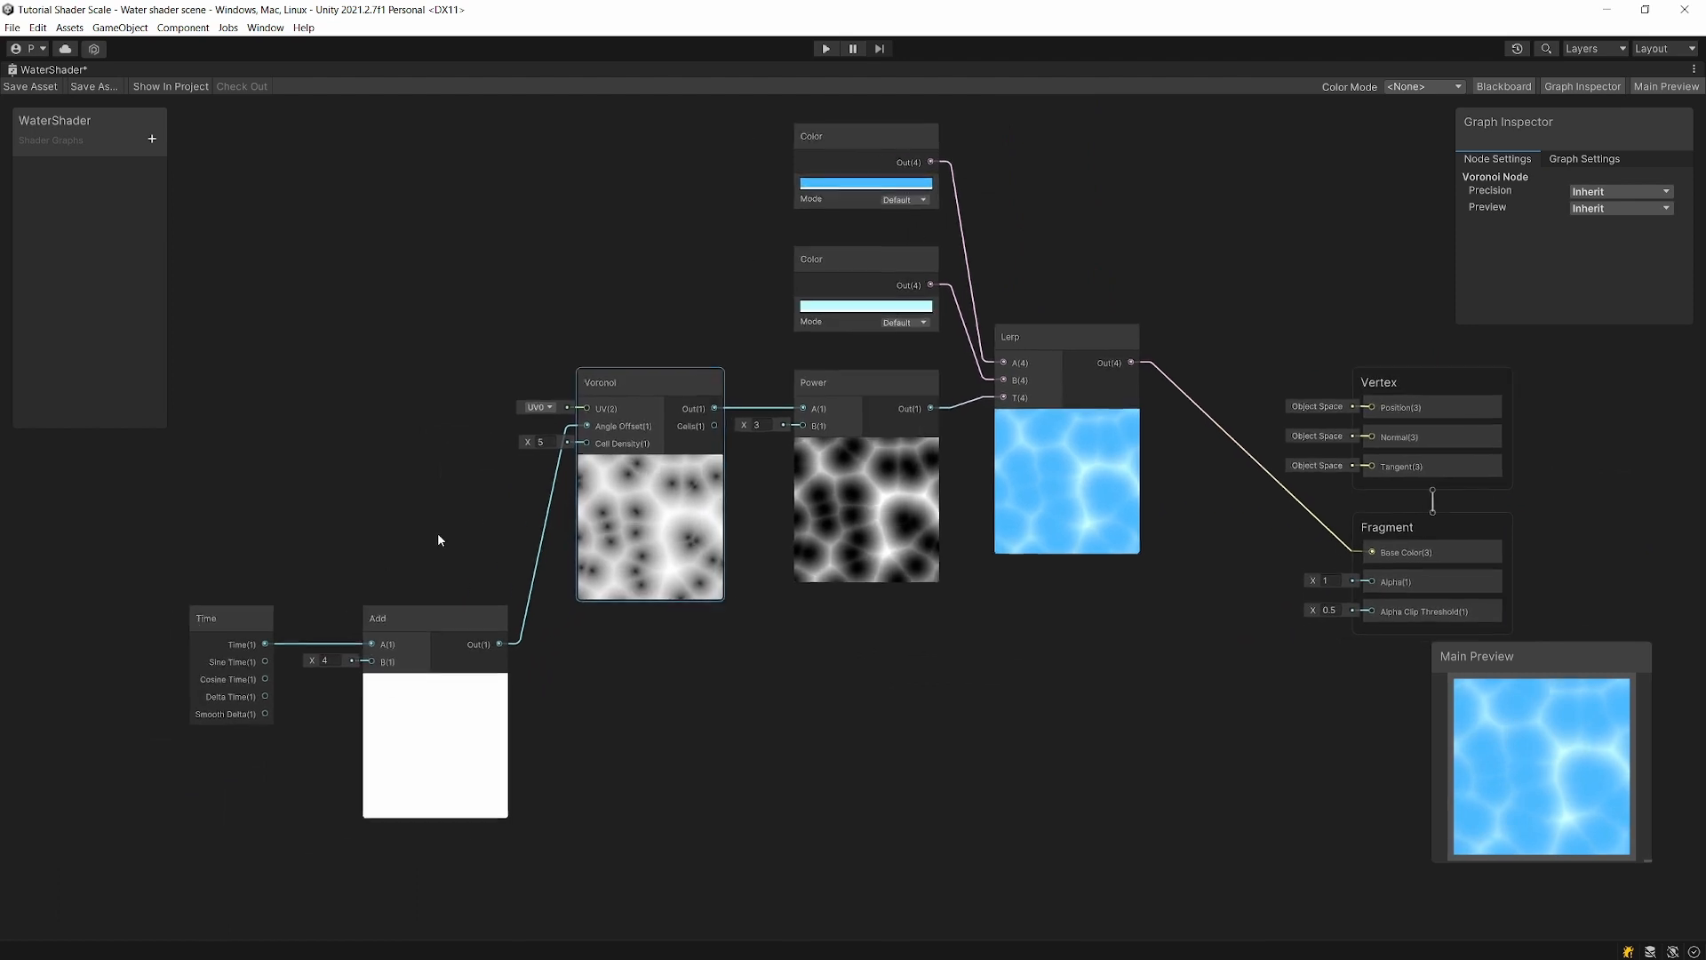
scroll(288, 684, "up", 2)
left_click(483, 626)
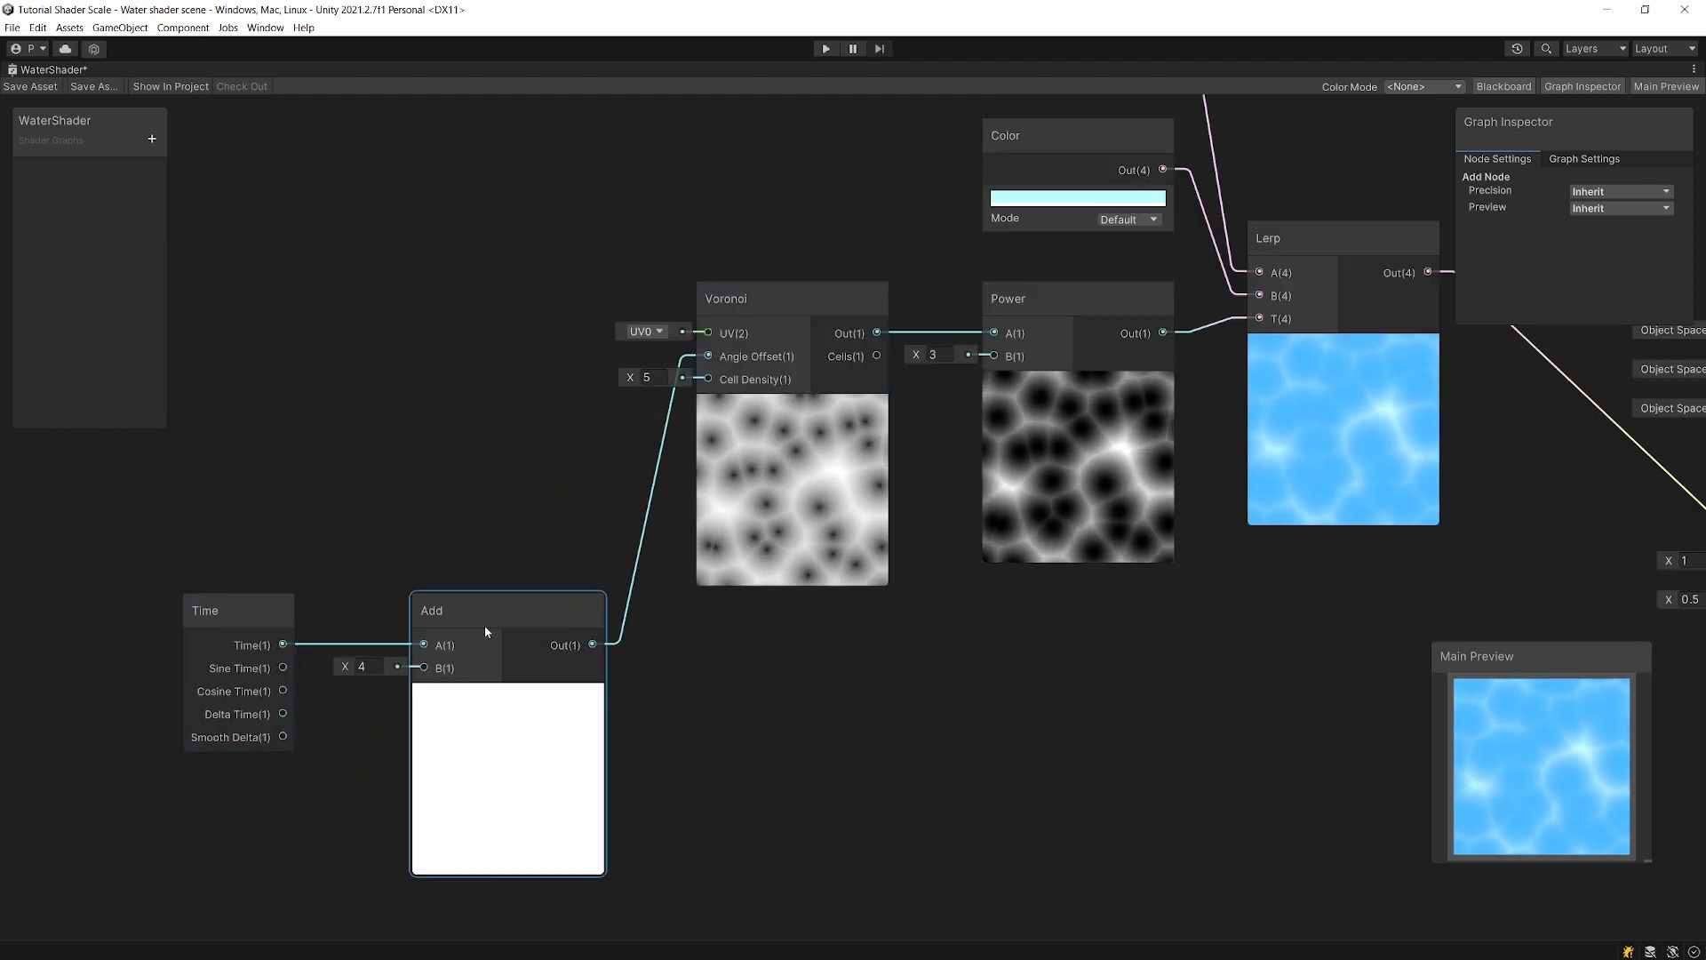
middle_click_drag(789, 386, 692, 415)
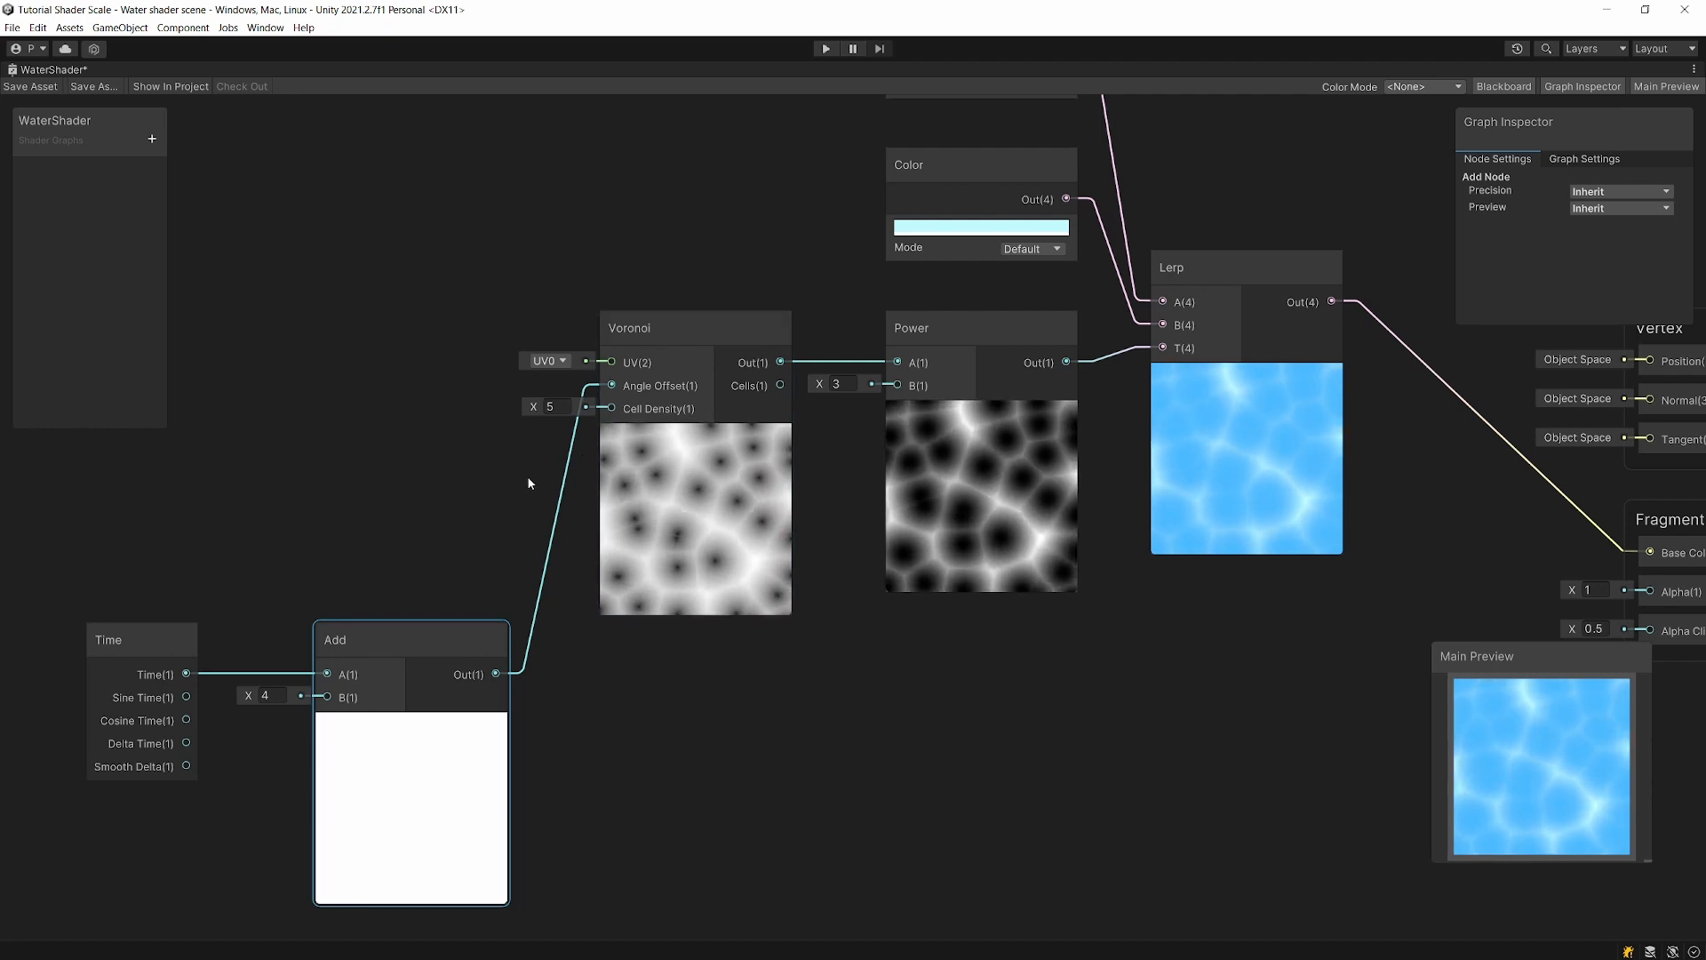
Step: Try a manual Voronoi Angle Offset of about 5.91 with the Add node disconnected, and reconnect Add to Angle Offset
left_click(564, 467)
key("Delete")
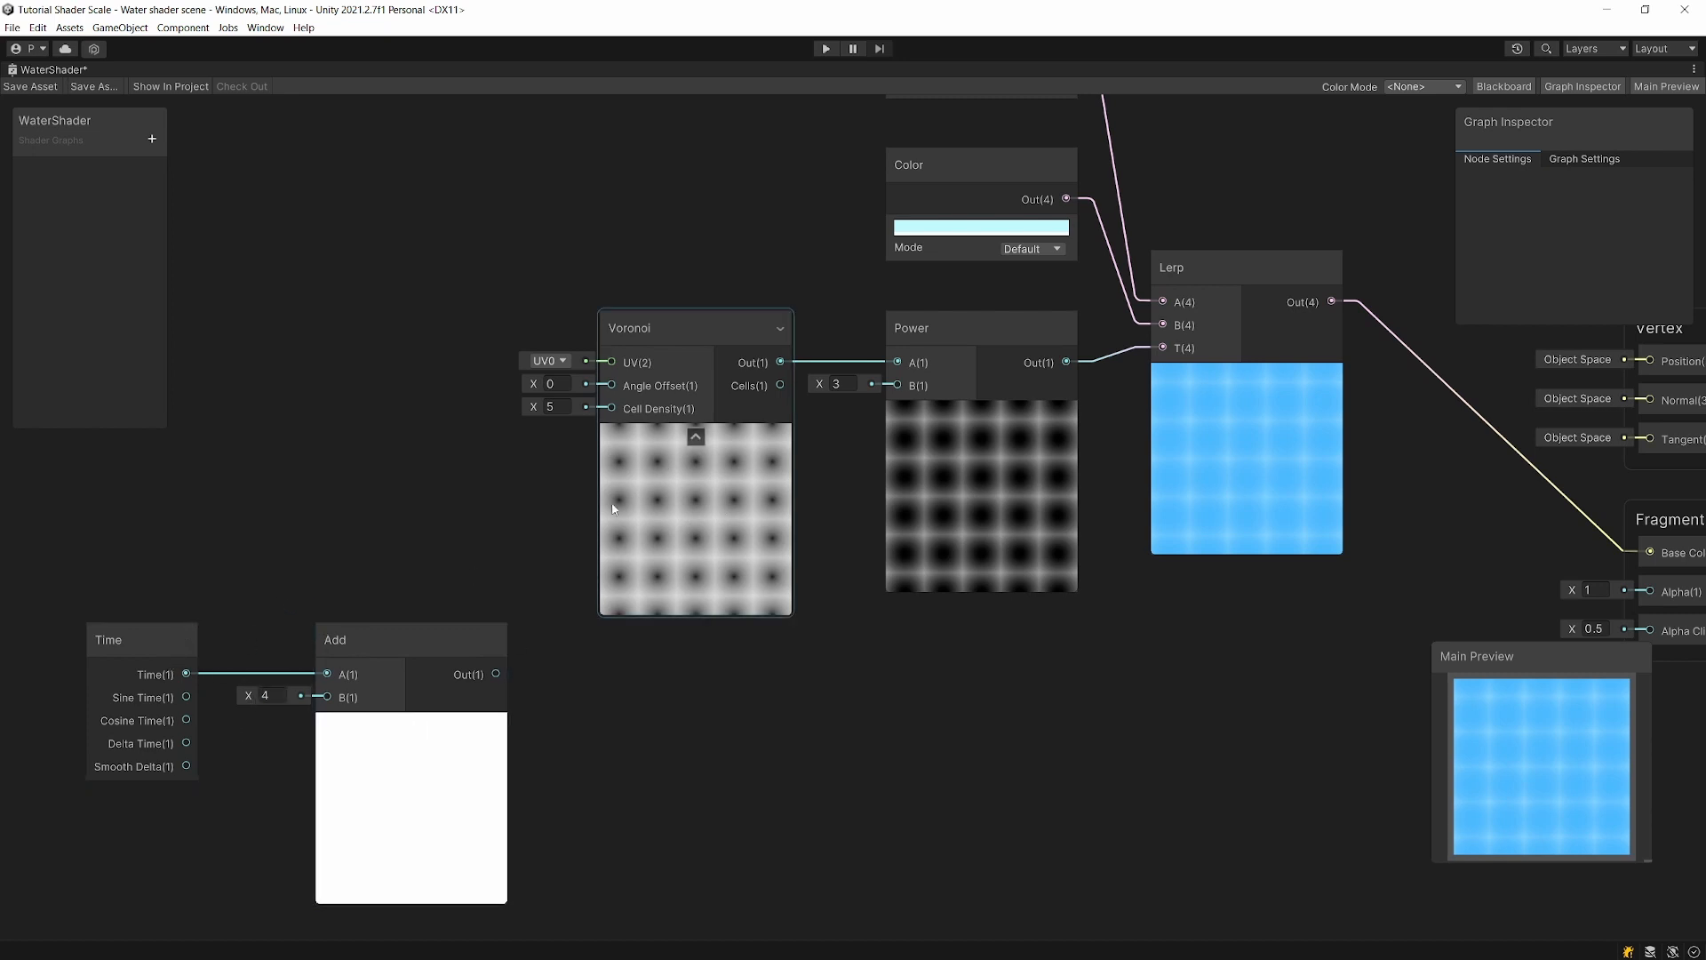
left_click_drag(530, 382, 675, 446)
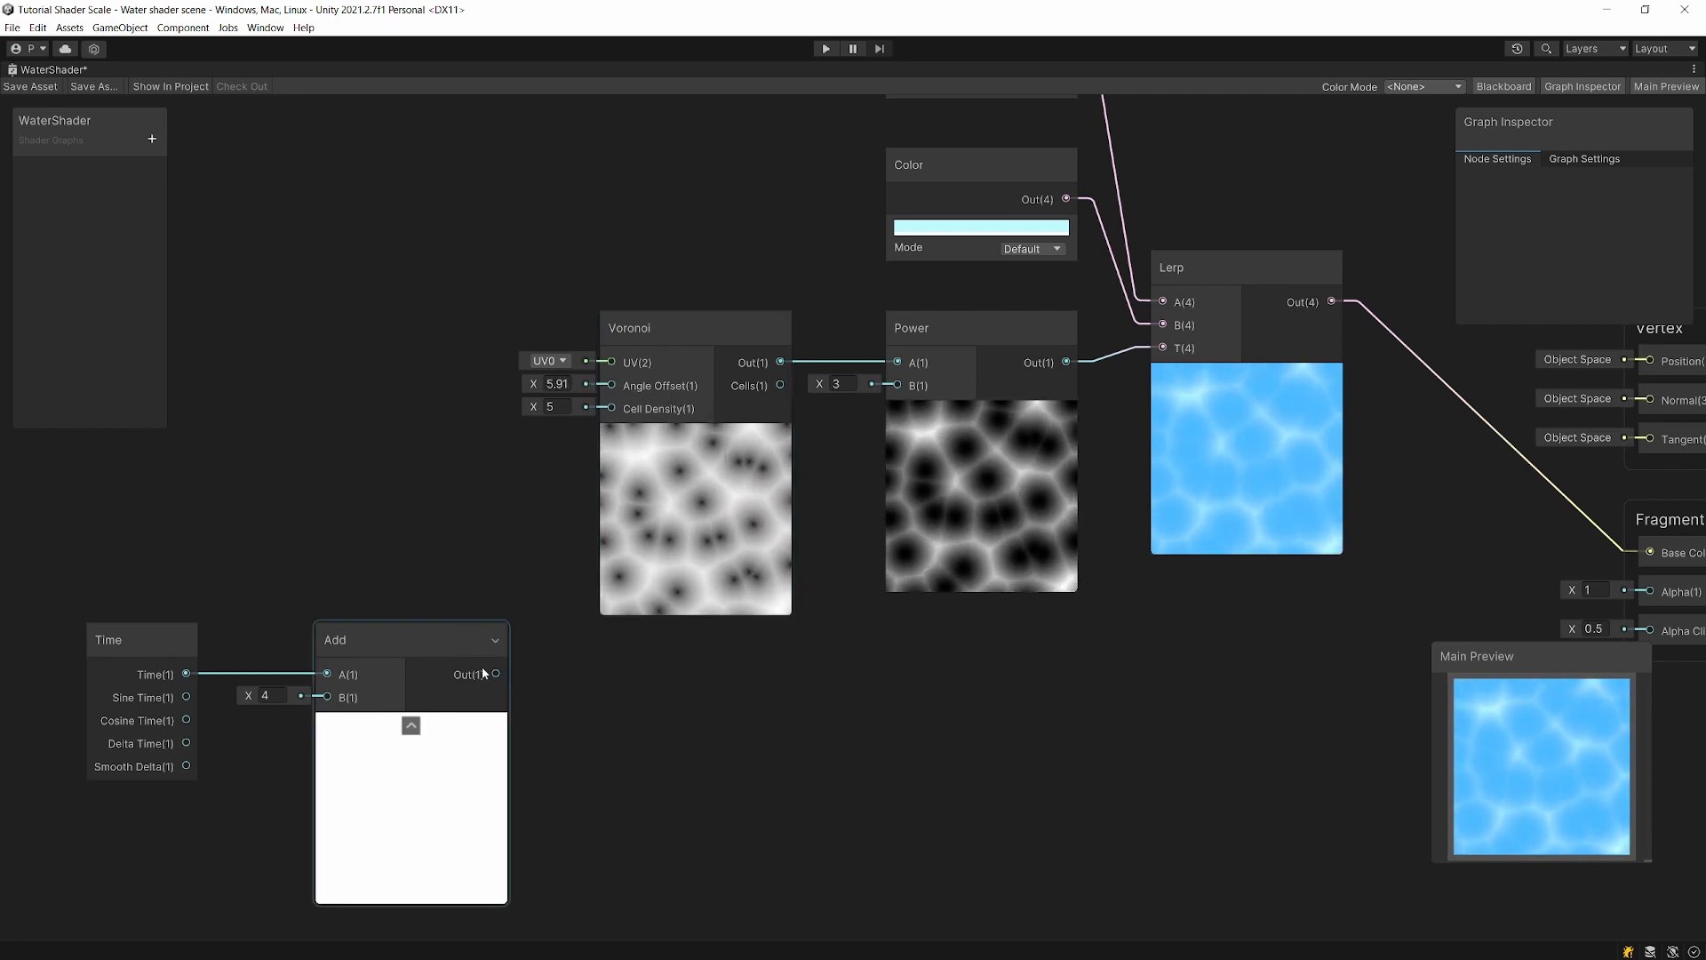
left_click_drag(610, 384, 611, 385)
Step: Examine how the Voronoi output feeds the Power node and compare the two previews
left_click(736, 331)
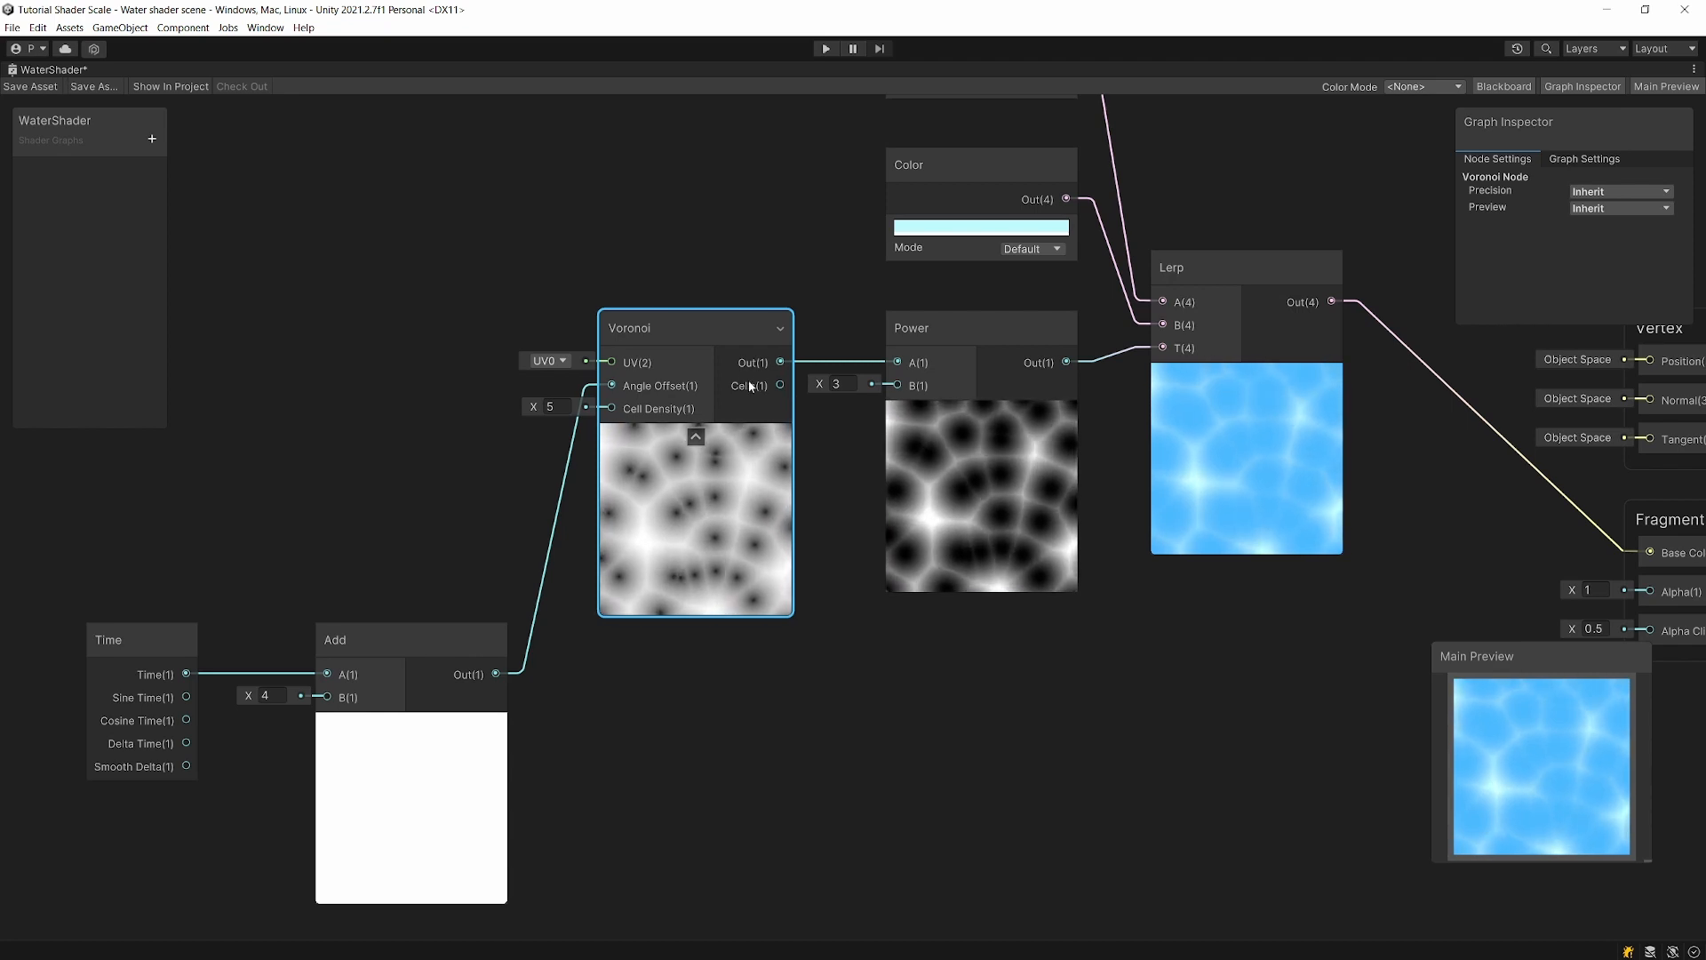
middle_click_drag(809, 293, 402, 356)
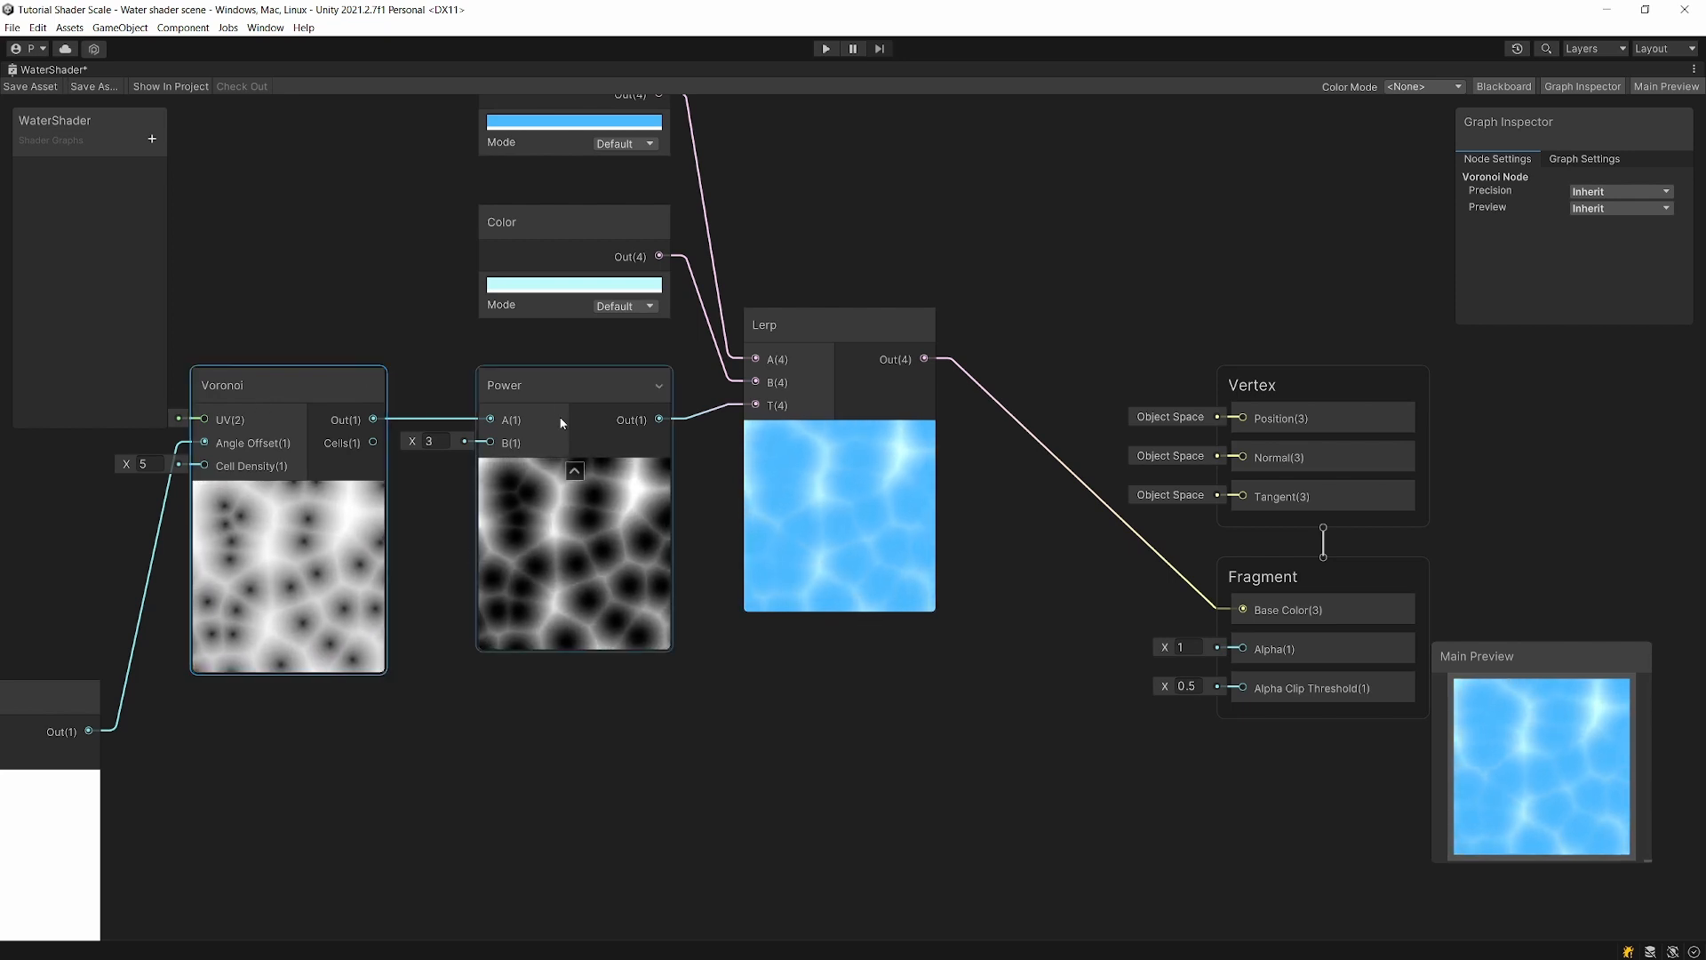
left_click(547, 386)
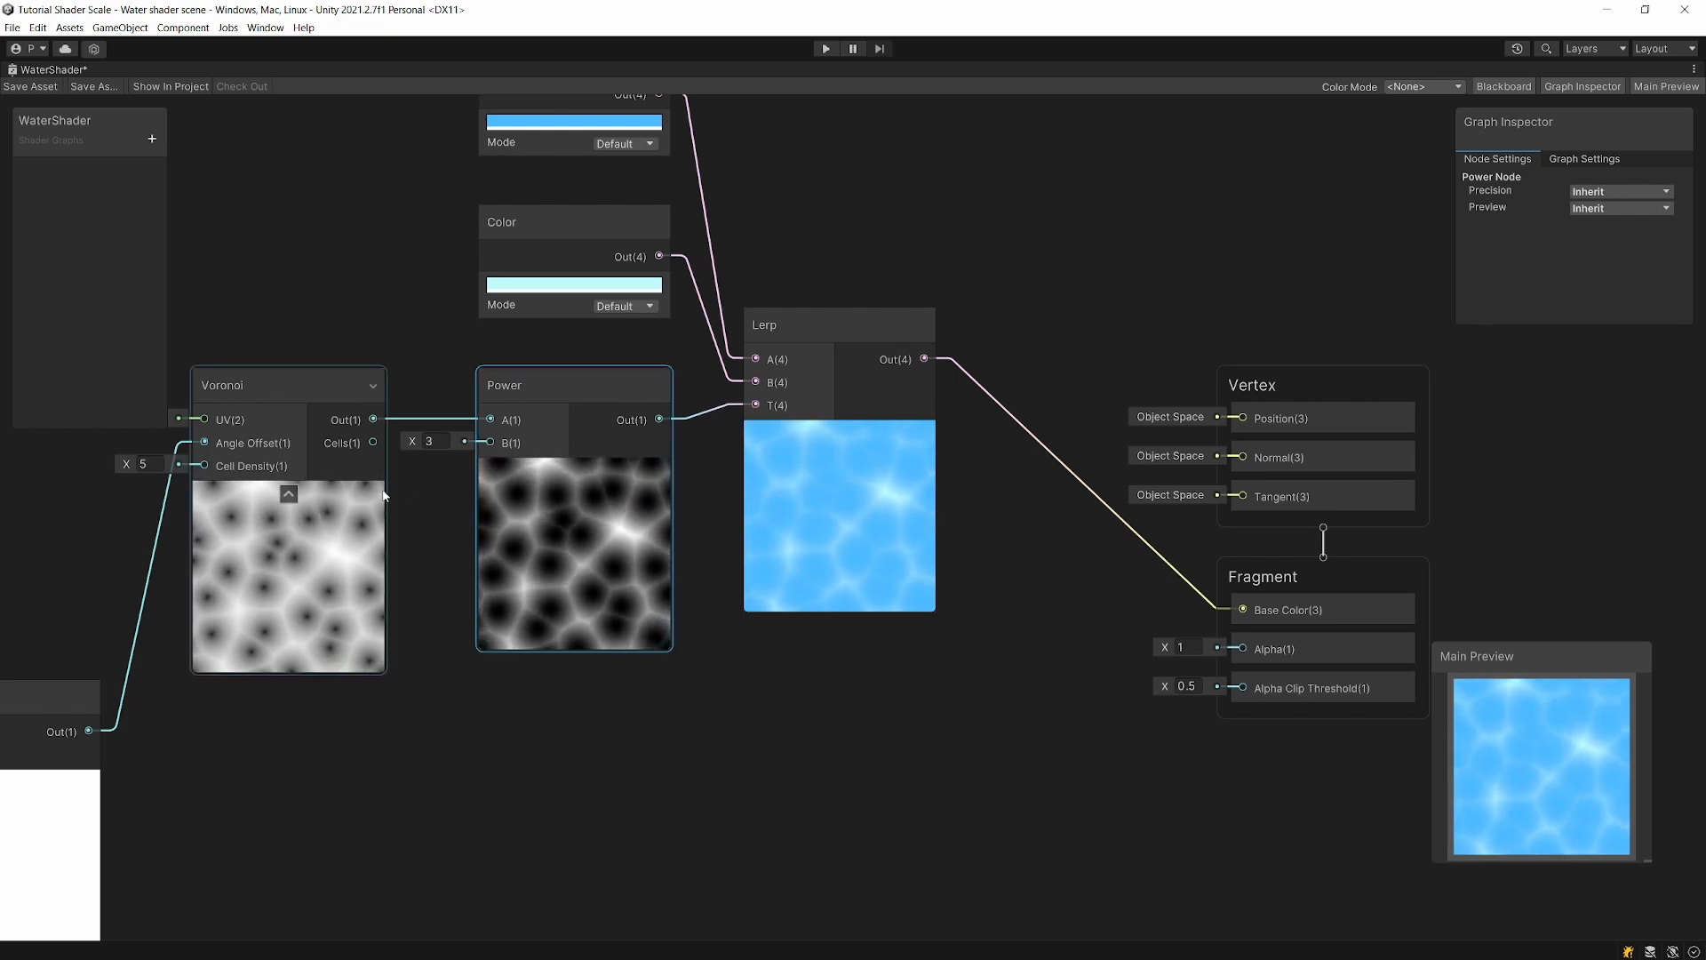
left_click(290, 382)
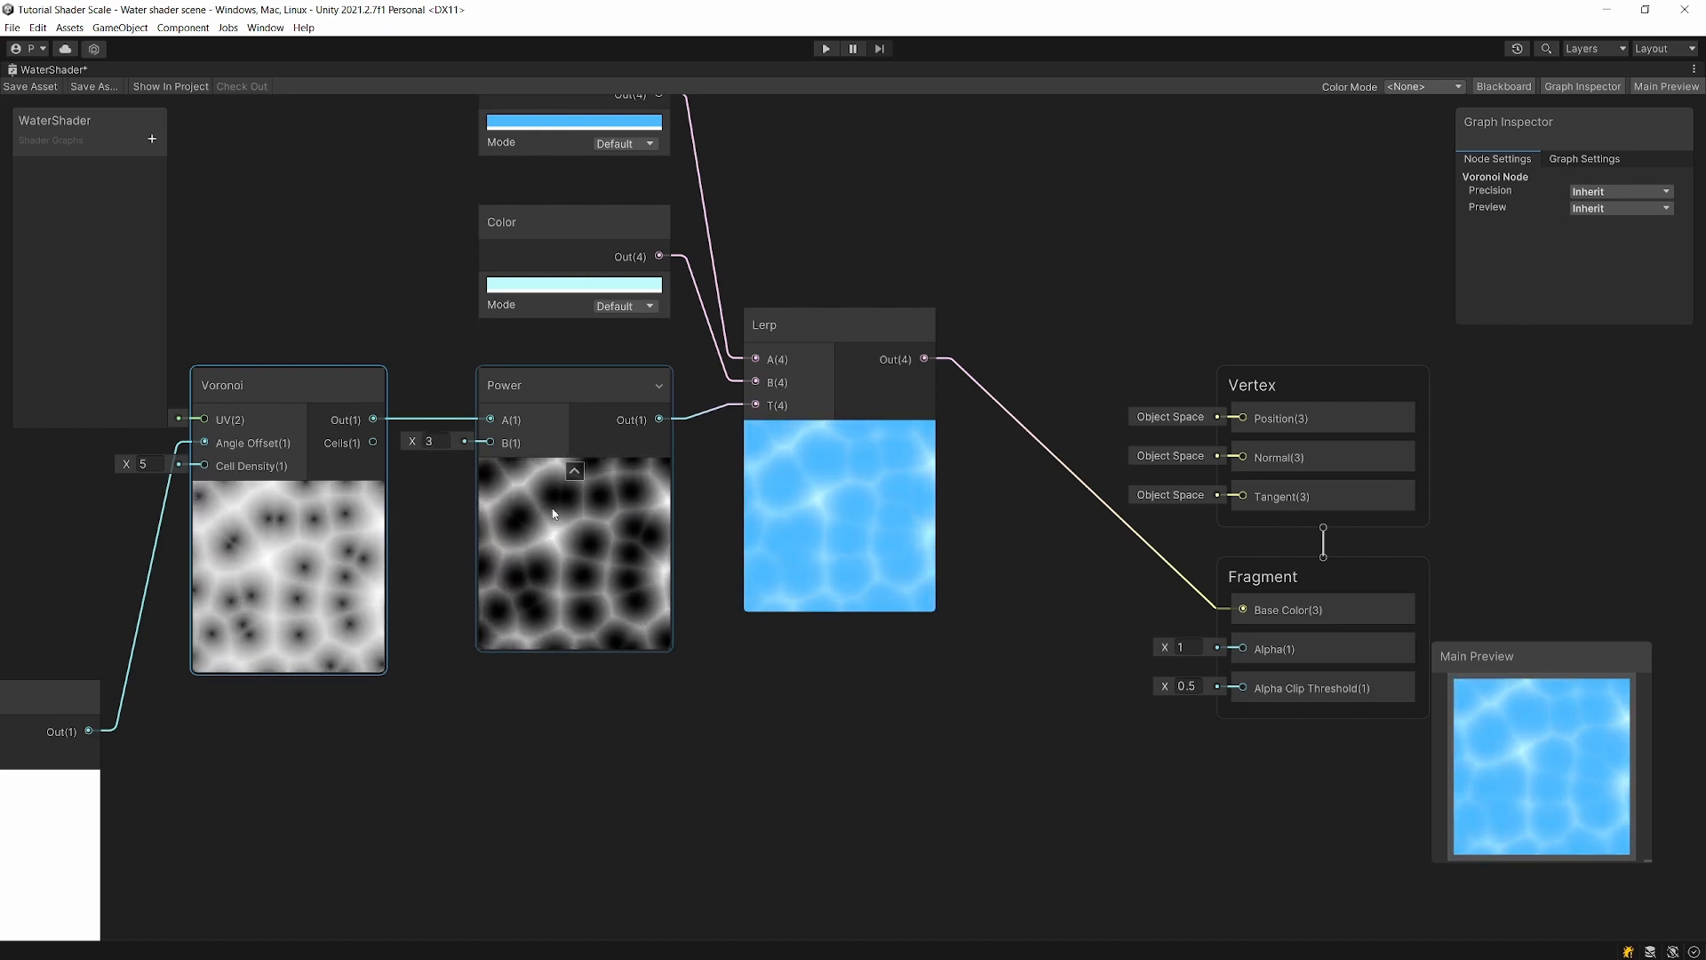
middle_click_drag(582, 343, 479, 499)
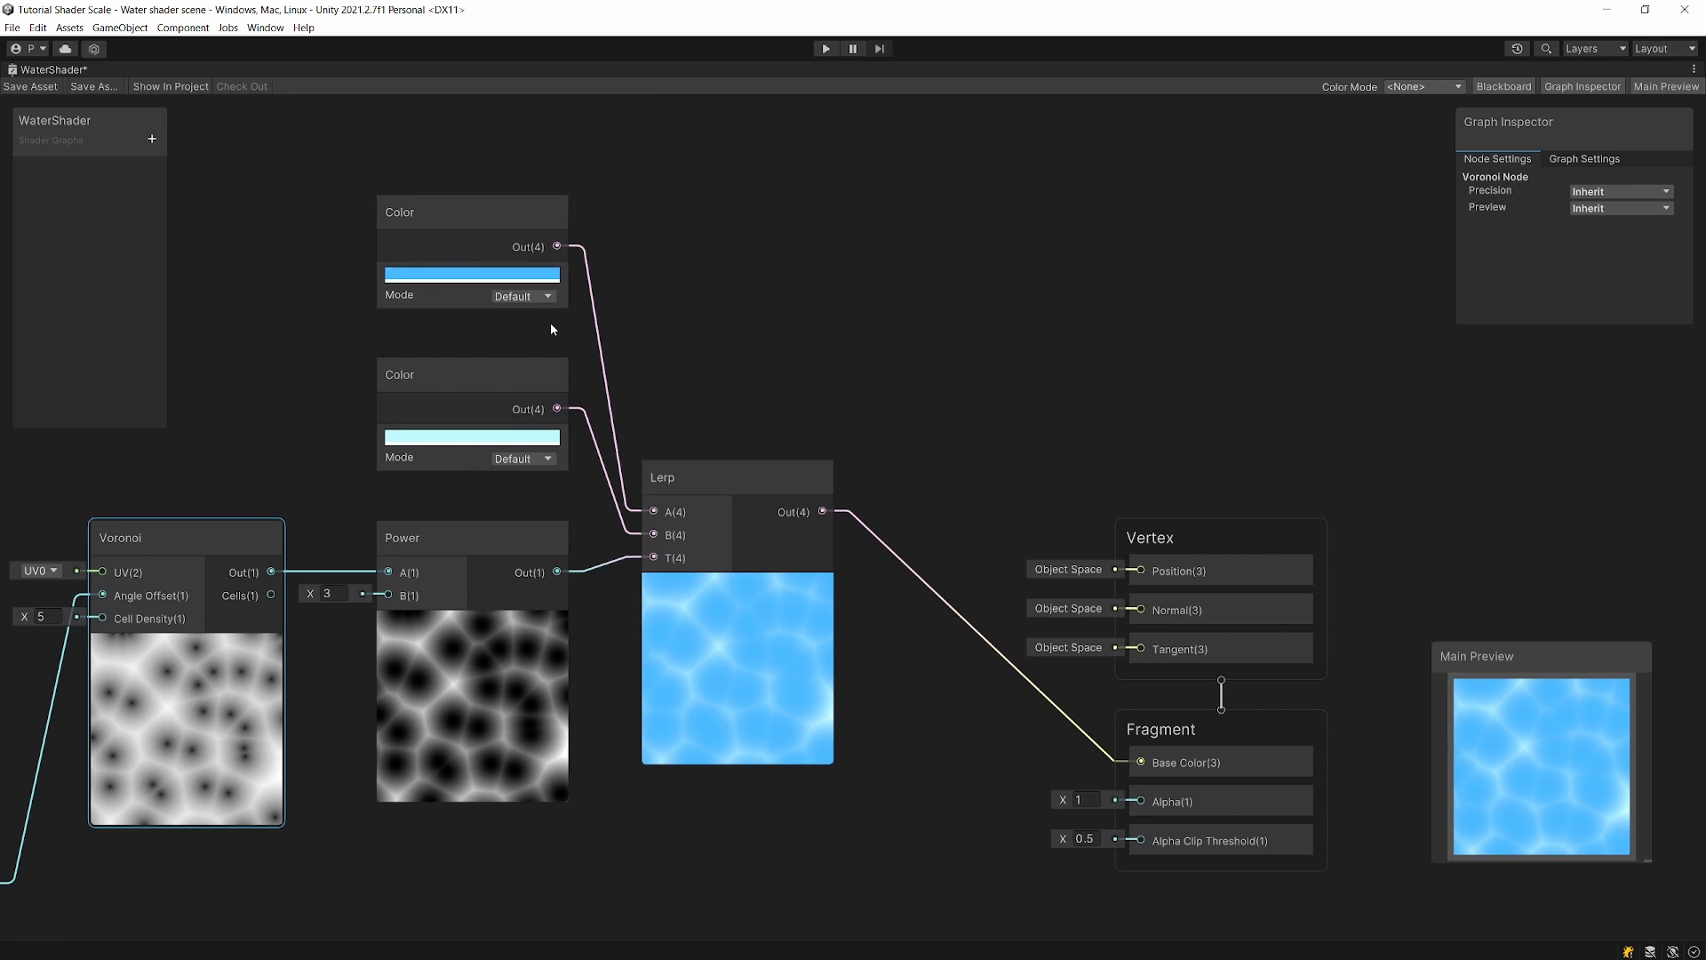
Step: Inspect the Lerp node, the colours of the two Color nodes feeding it, and its link to the Fragment Base Color
left_click(729, 475)
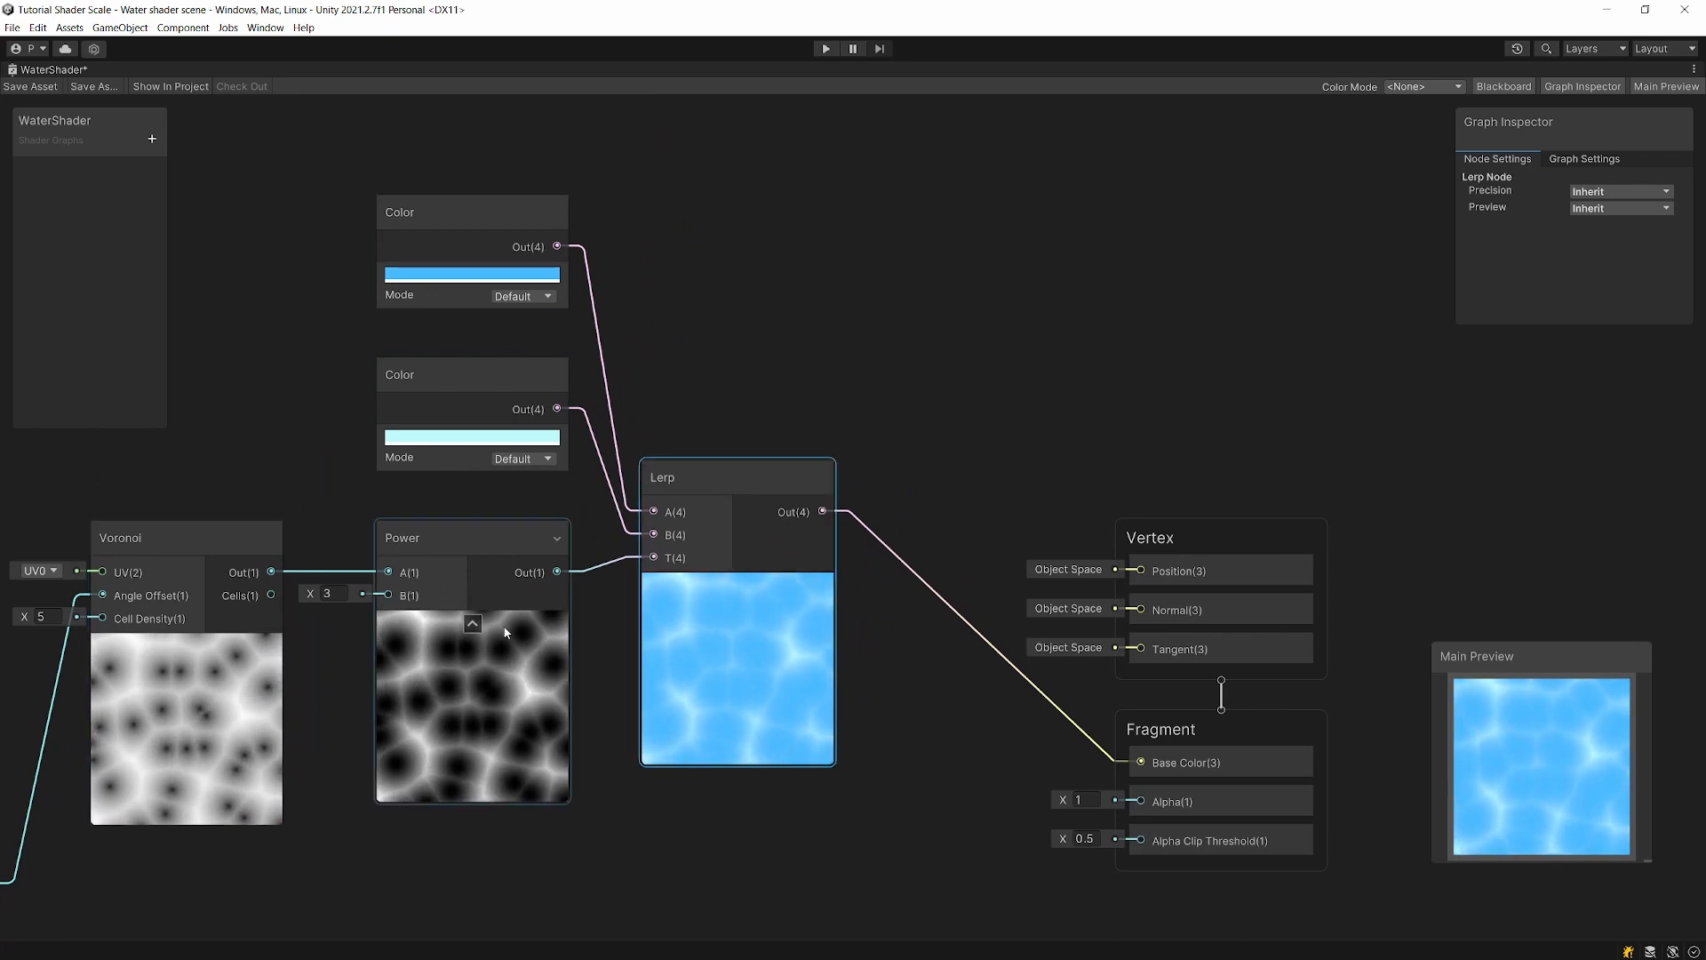
left_click(464, 224)
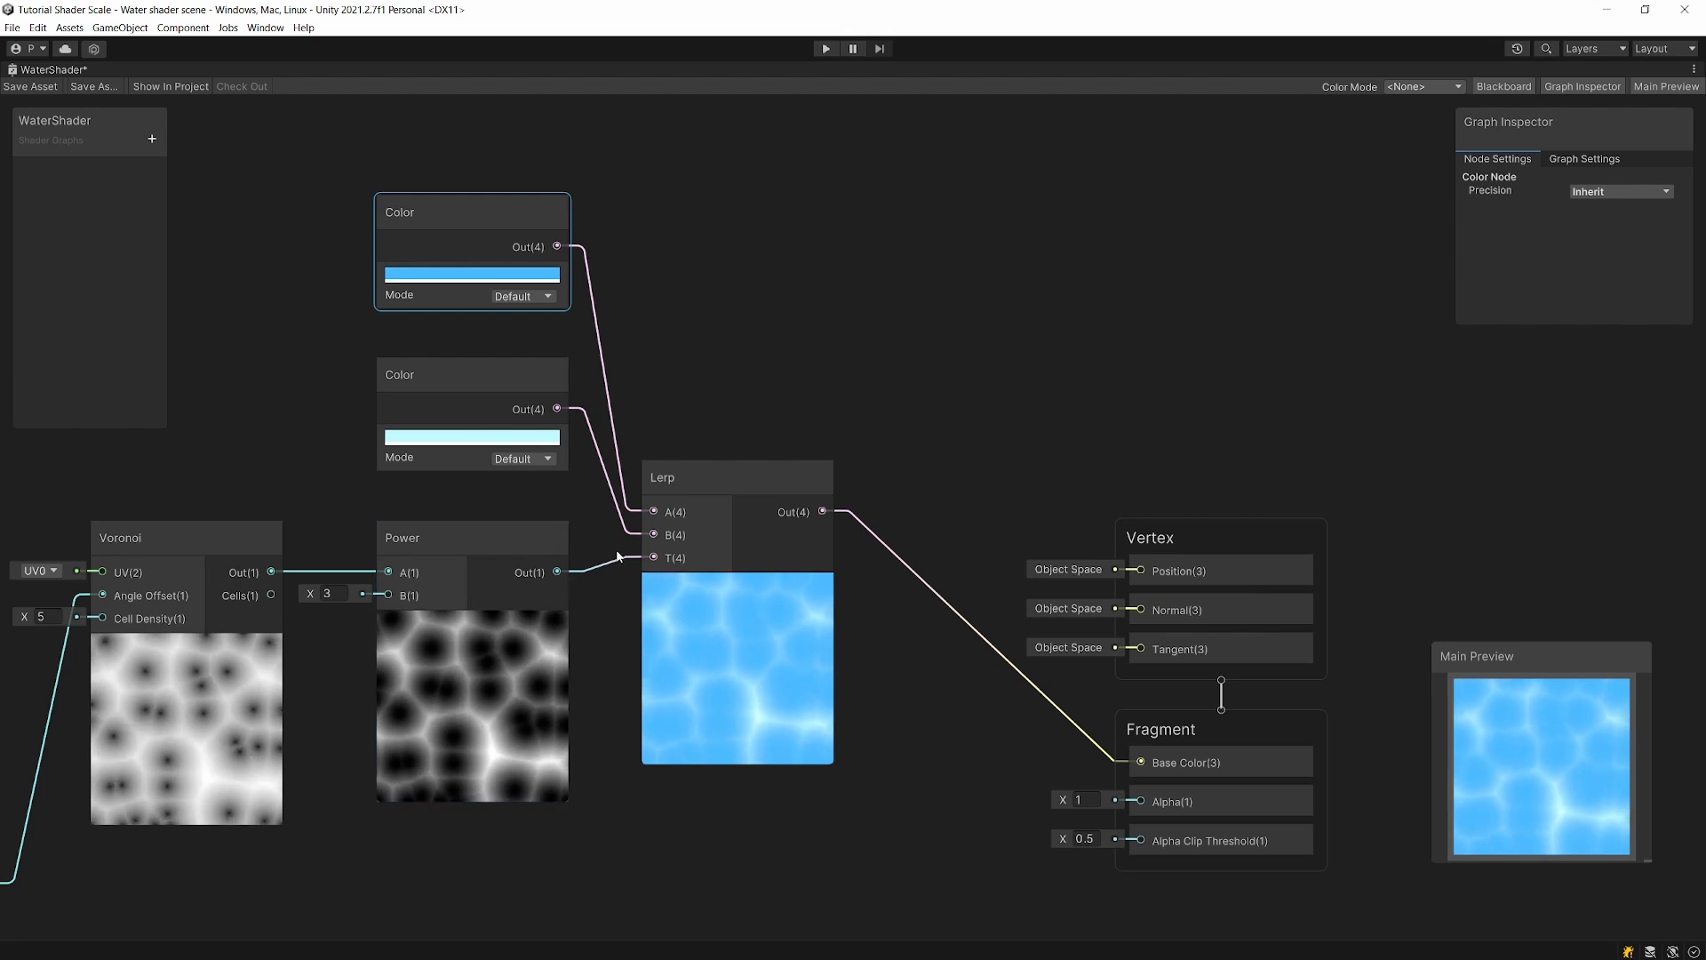
left_click(472, 274)
left_click(682, 258)
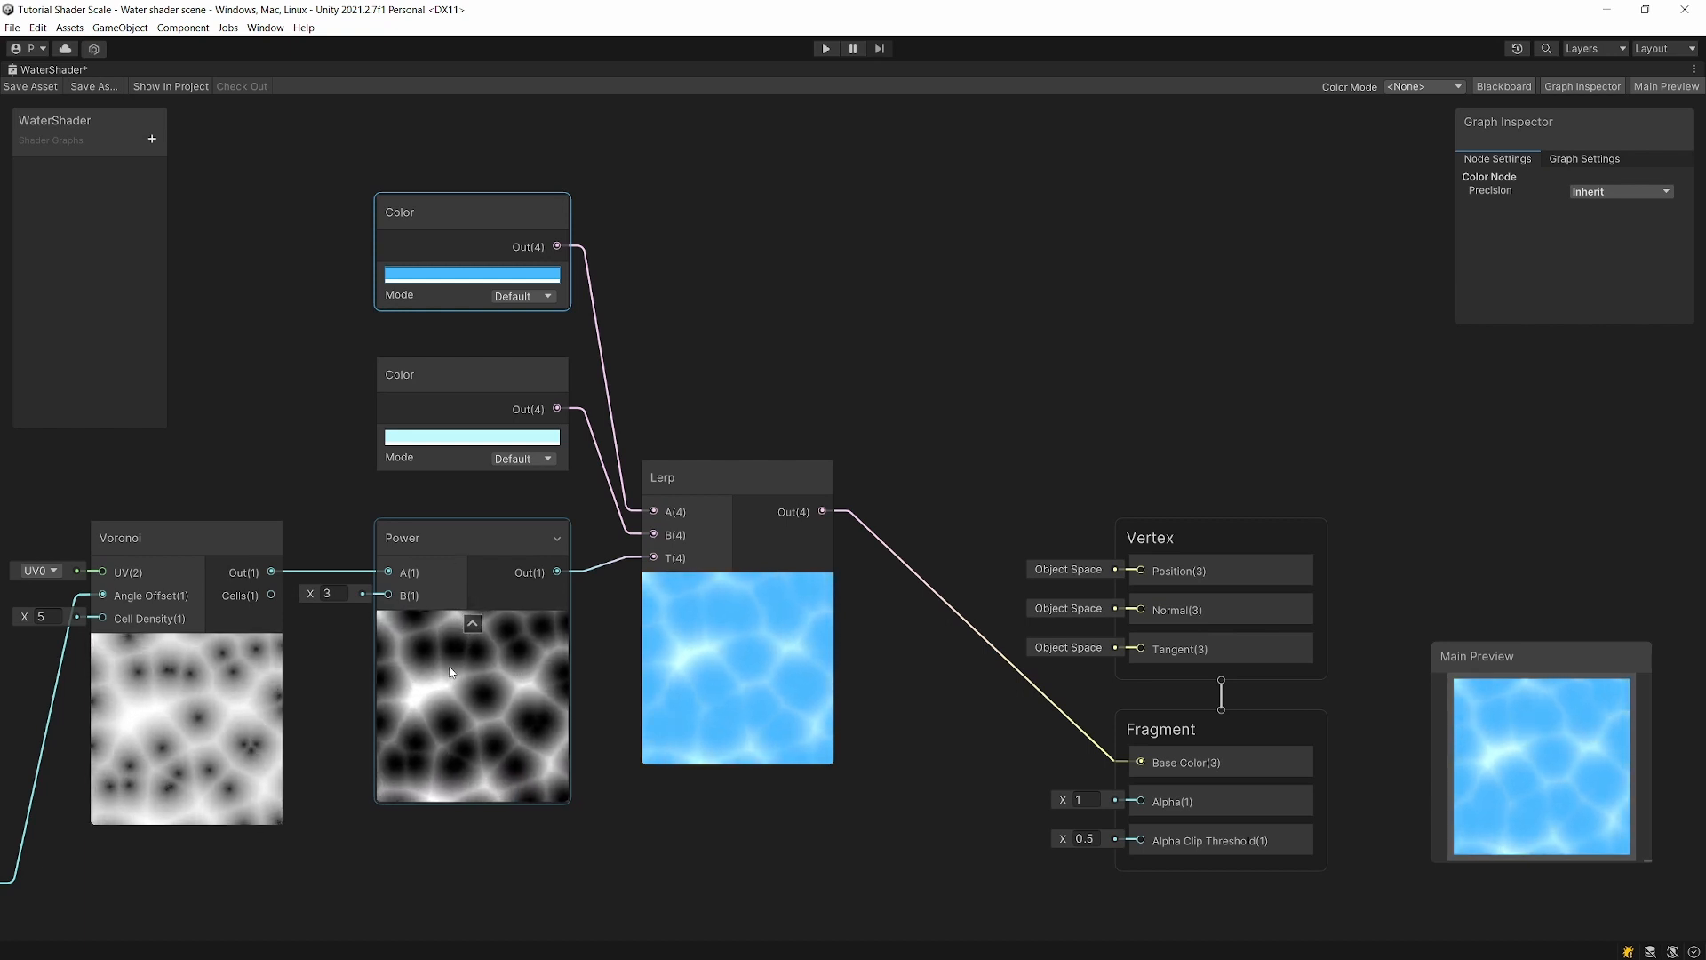
left_click(464, 437)
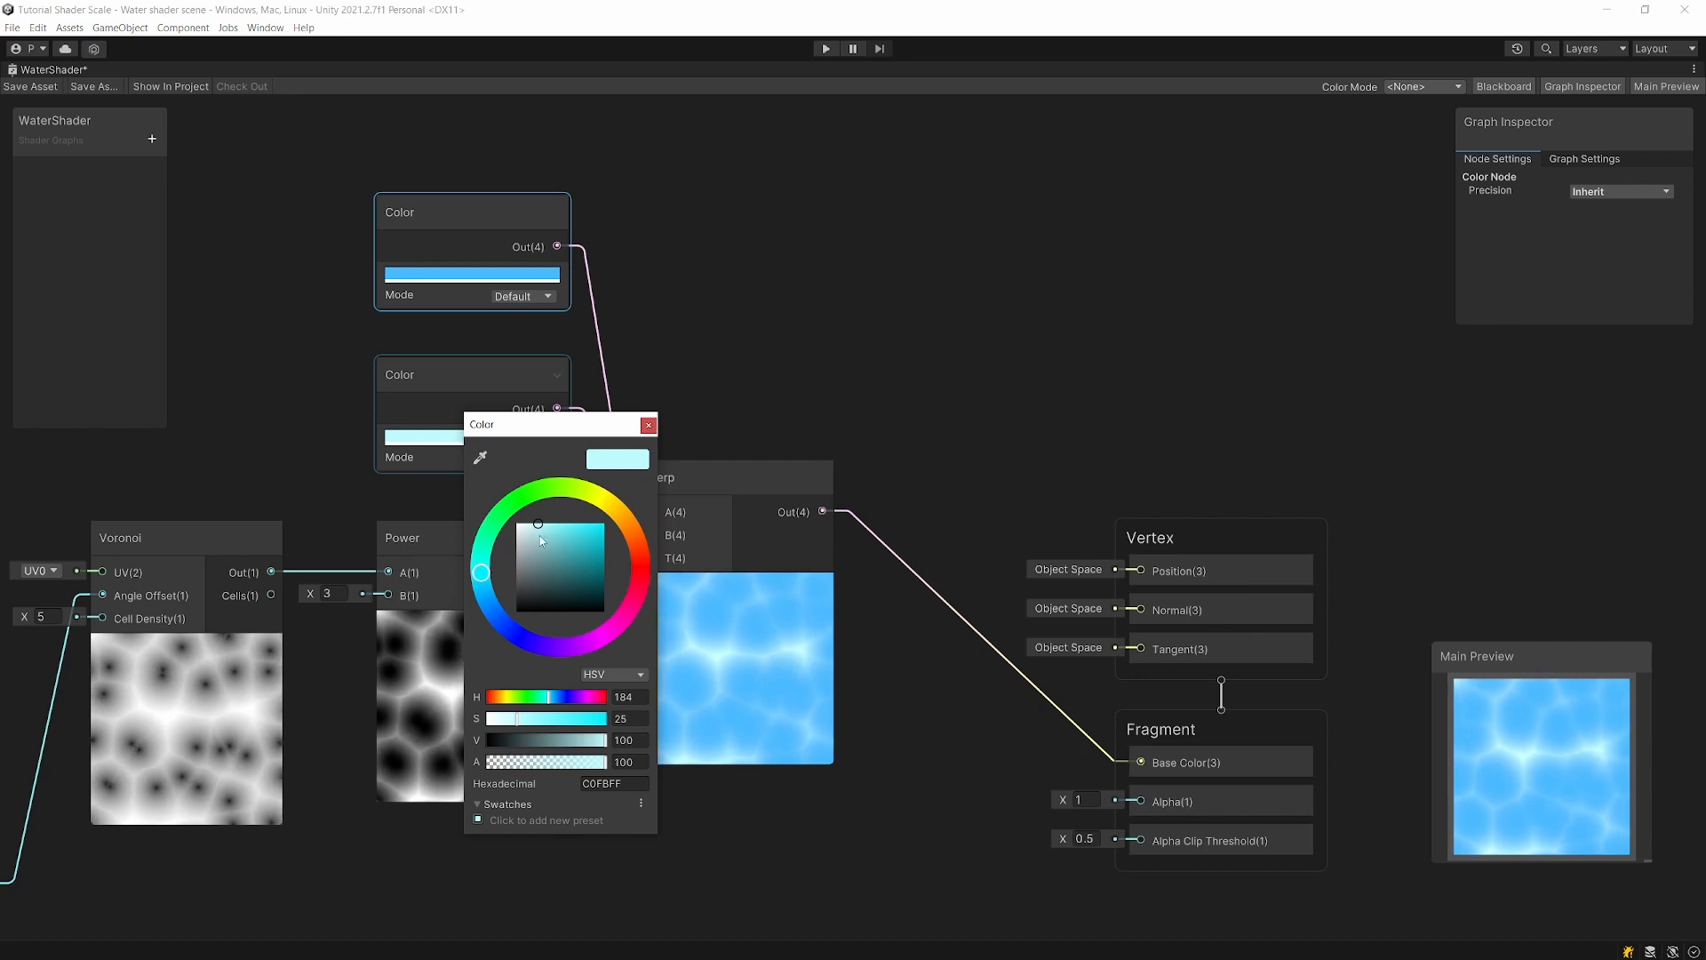
left_click(649, 425)
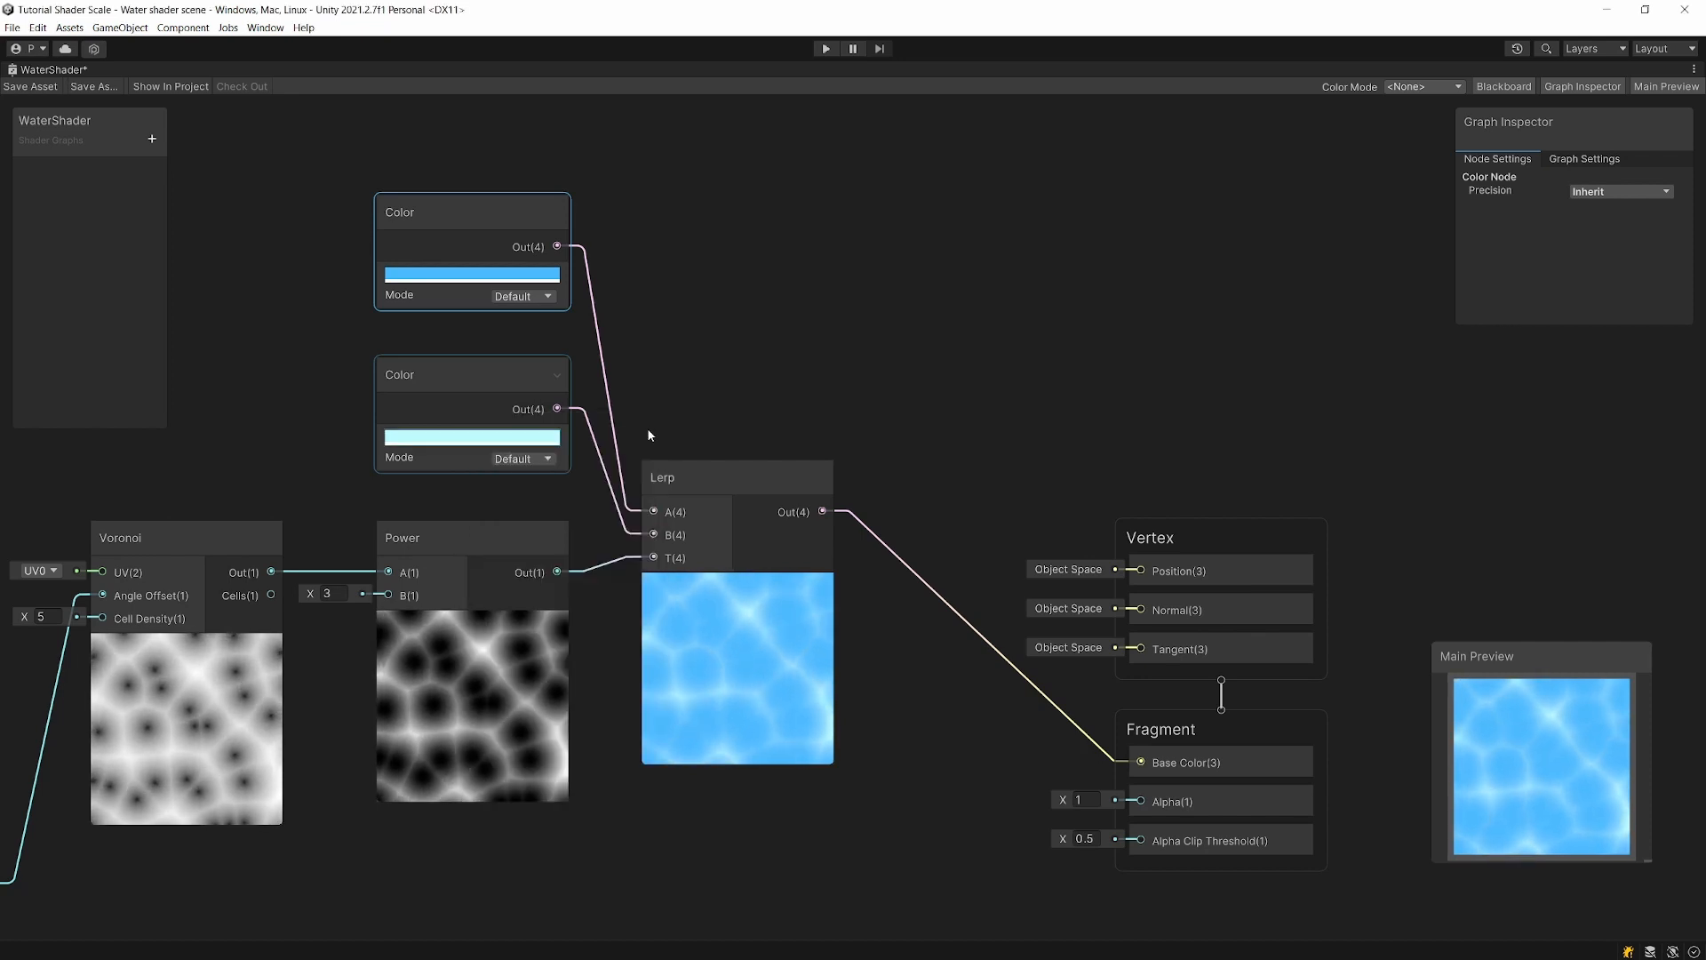
middle_click_drag(647, 430, 531, 355)
middle_click_drag(668, 487, 533, 458)
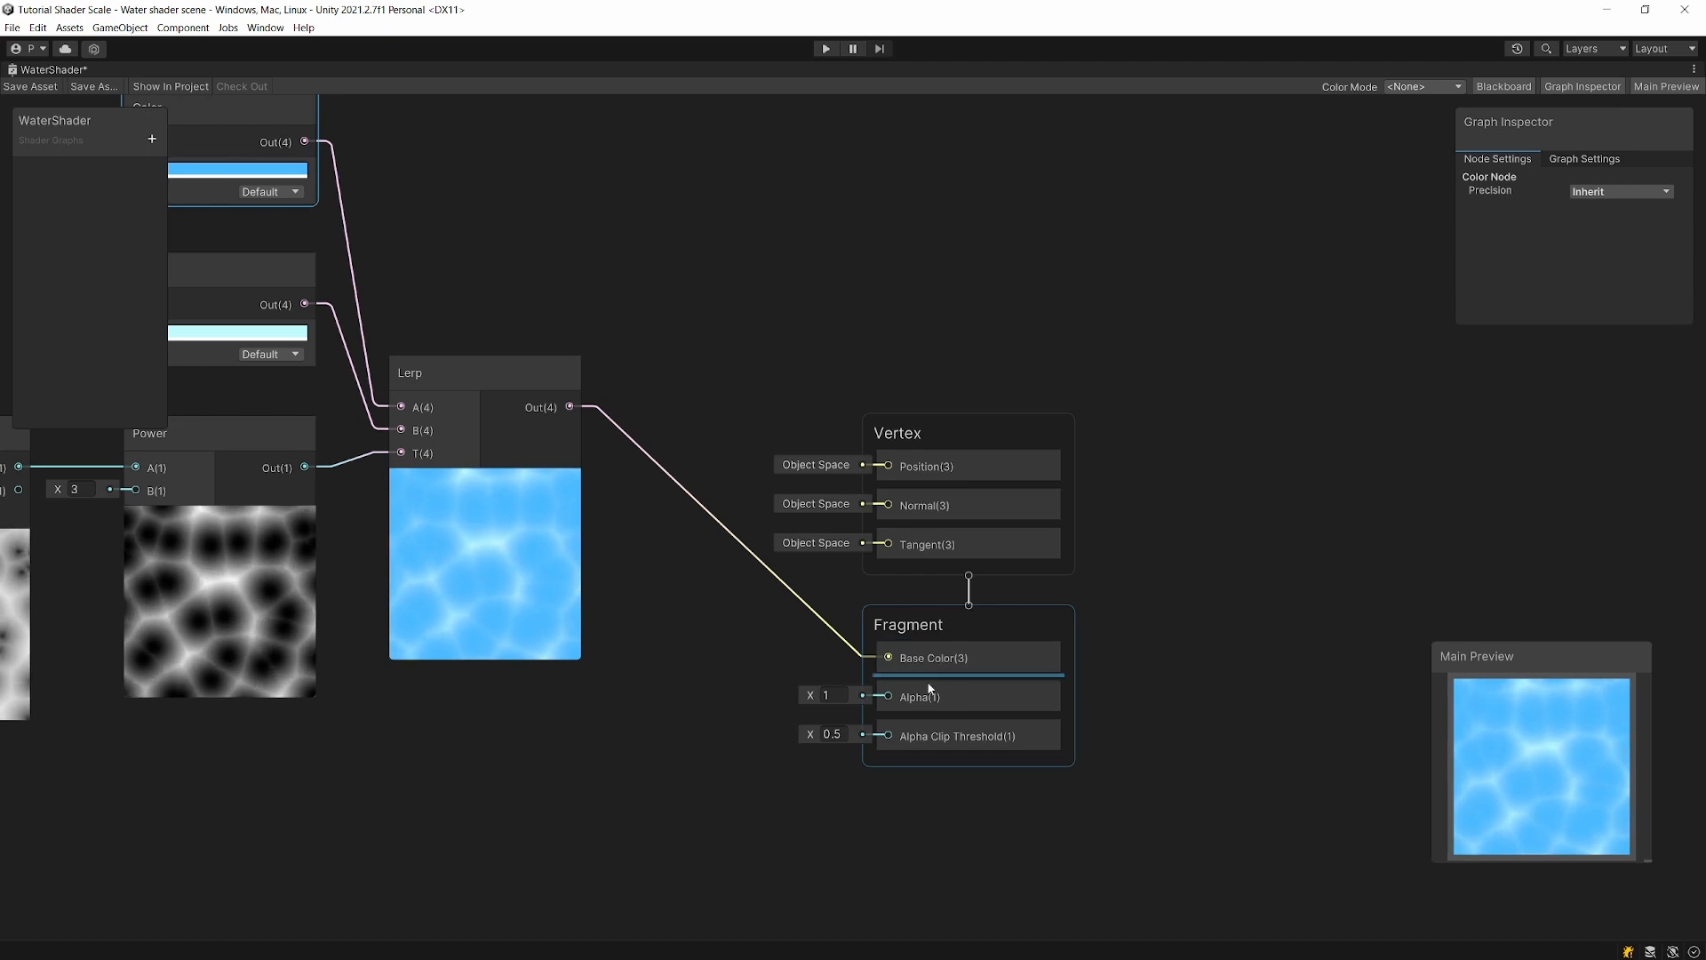
scroll(684, 418, "down", 3)
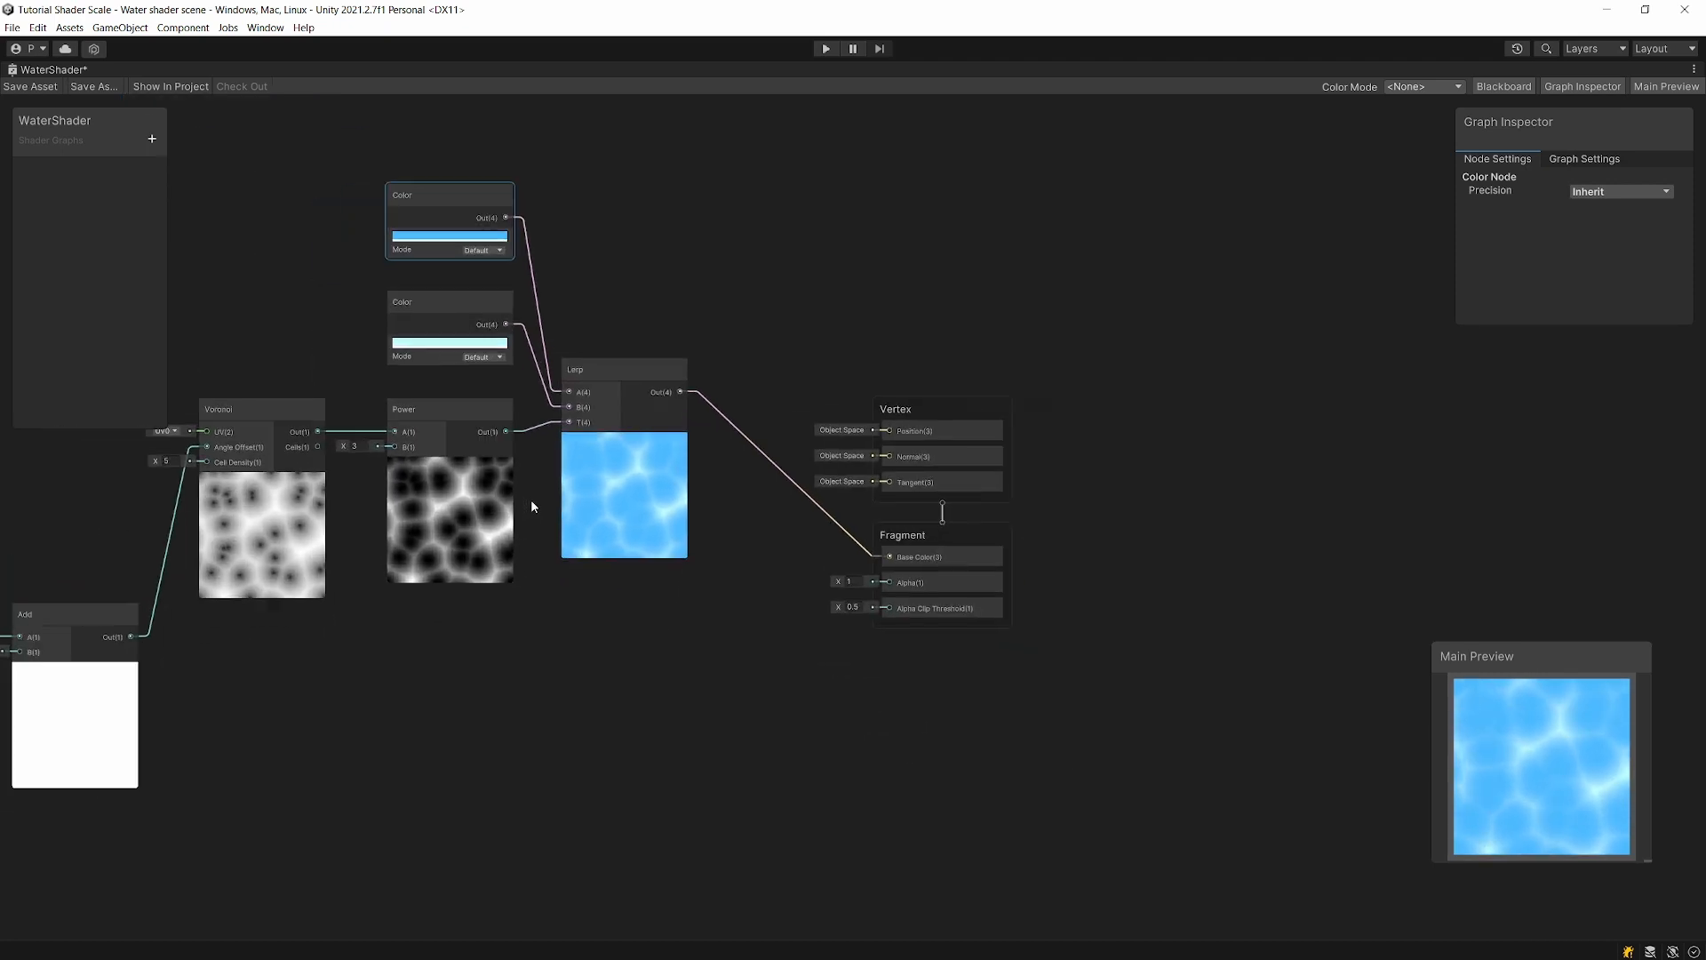
middle_click_drag(530, 499, 809, 503)
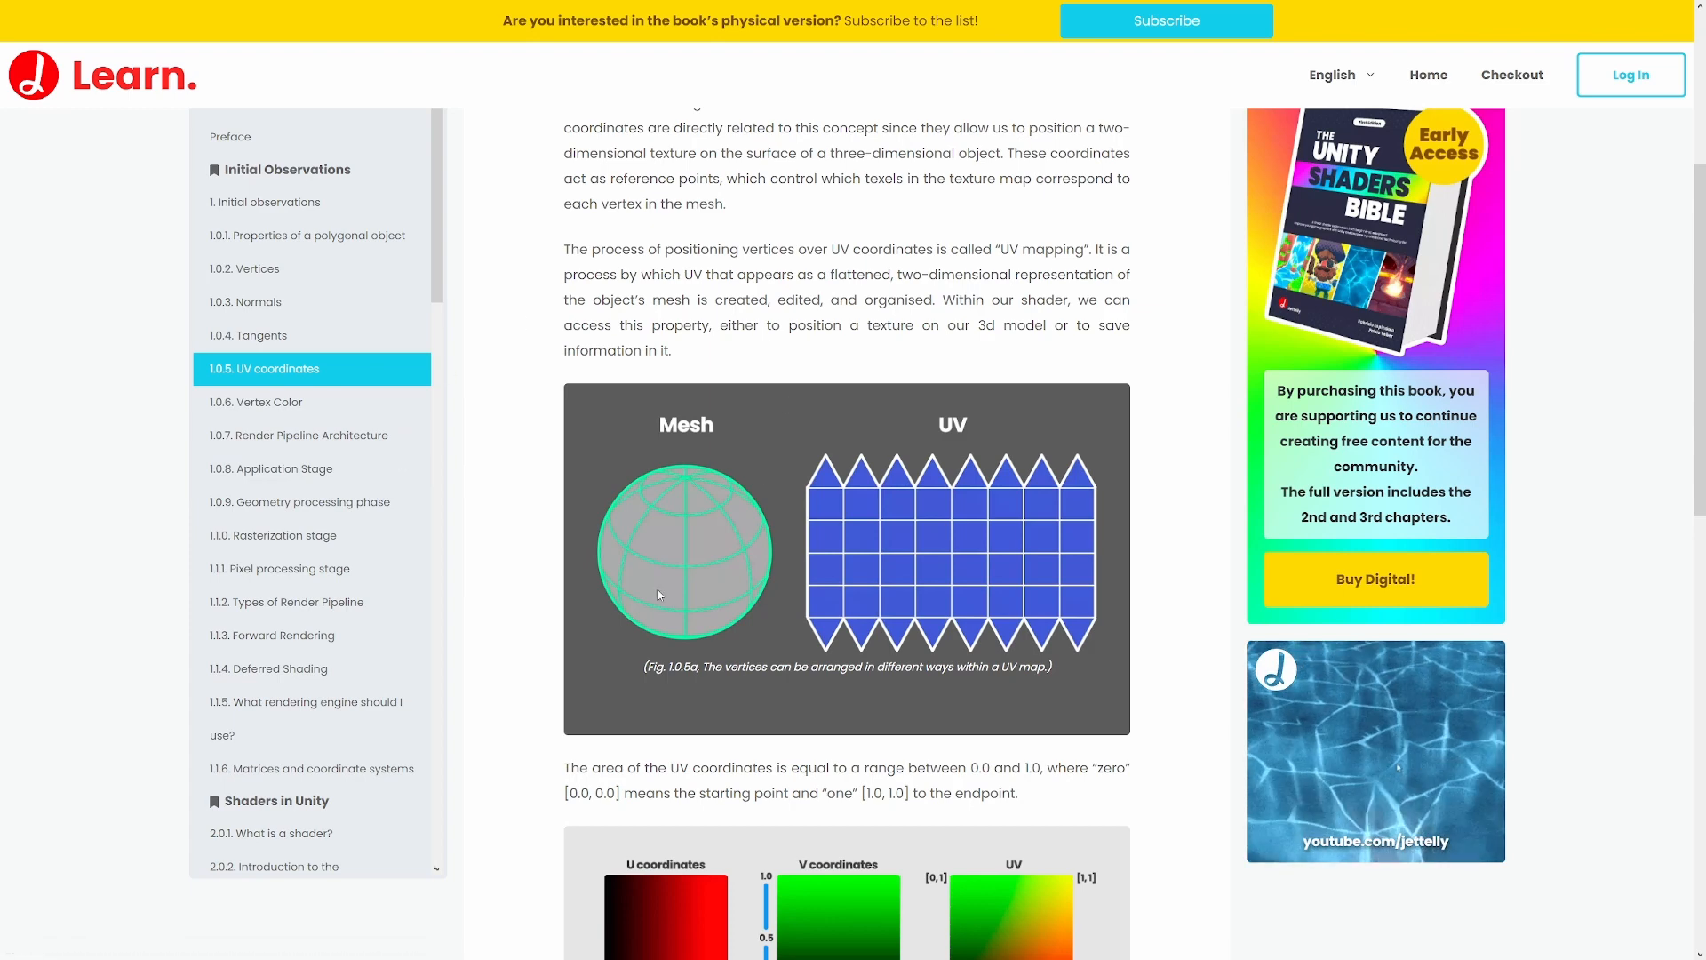
Step: Read the UV coordinates article in the web browser, including its mesh and UV mapping figures
scroll(741, 462, "down", 2)
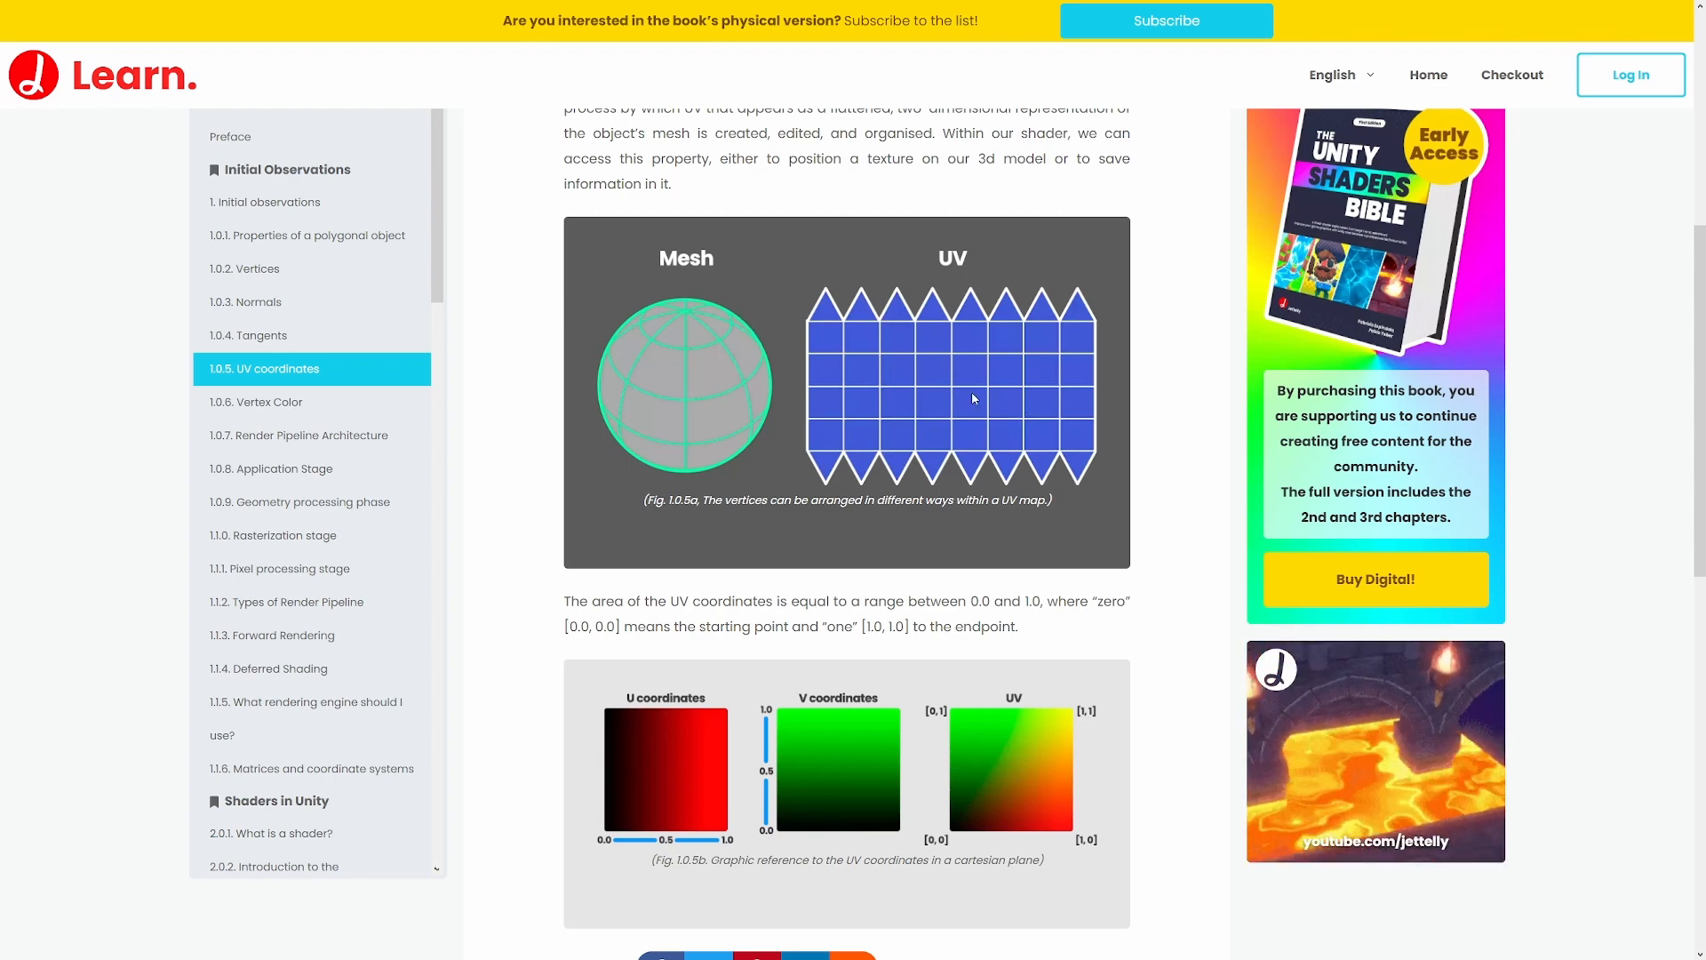
scroll(822, 377, "up", 7)
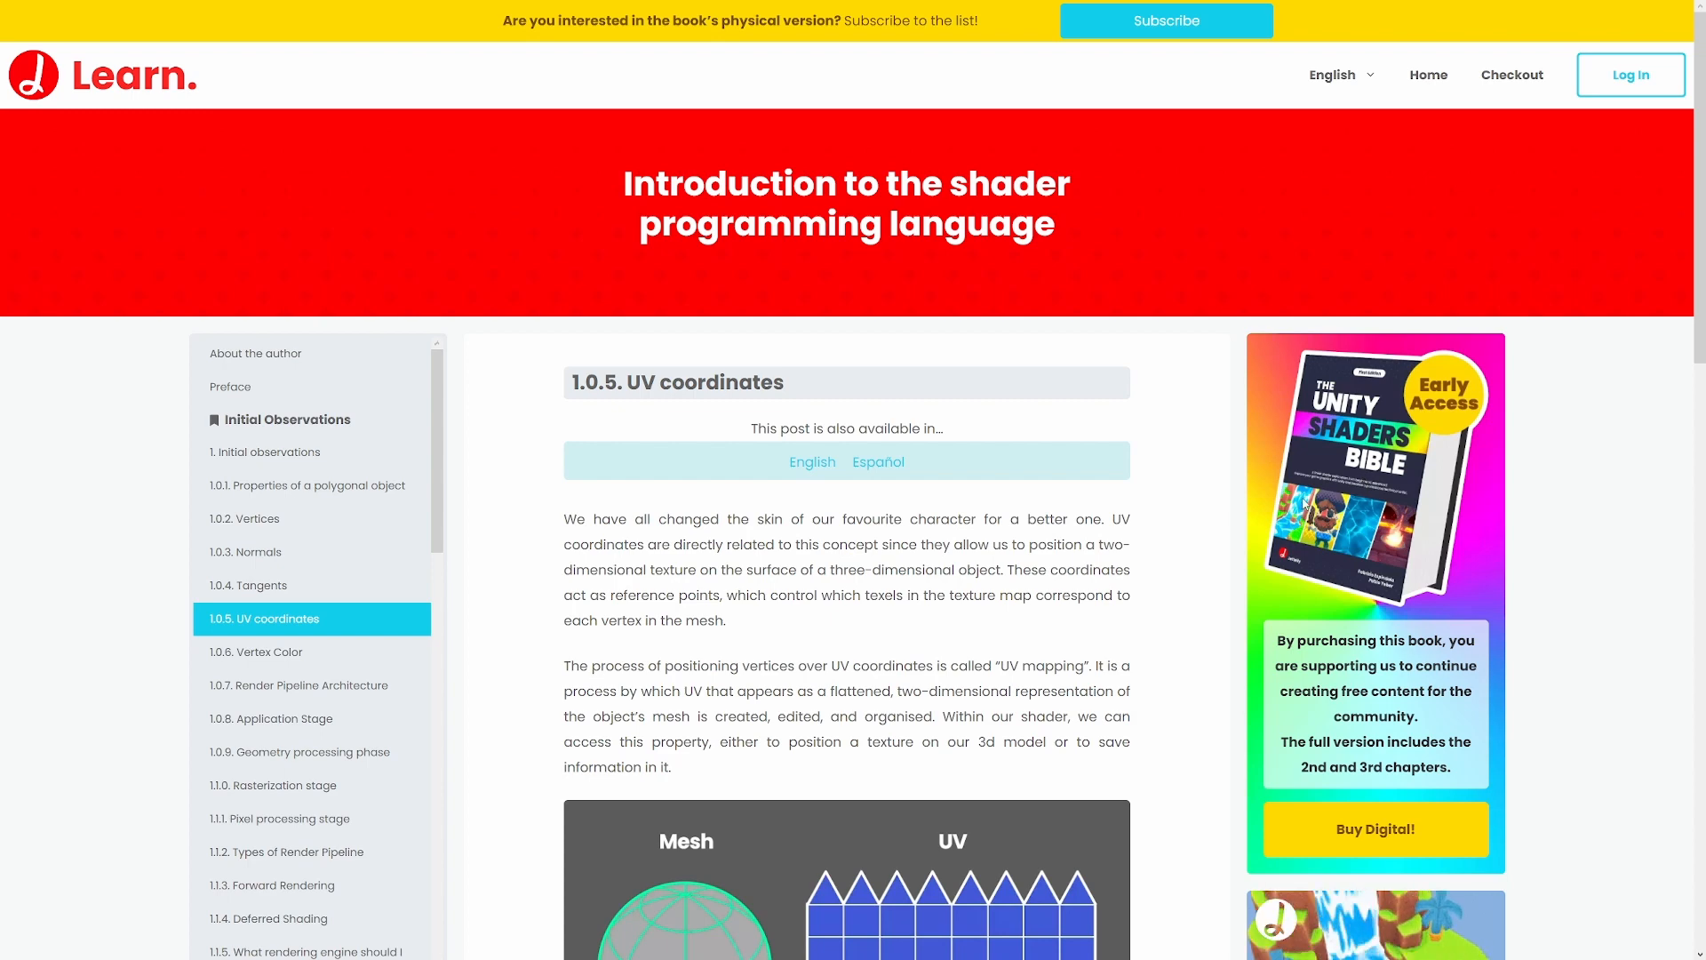
scroll(909, 476, "down", 5)
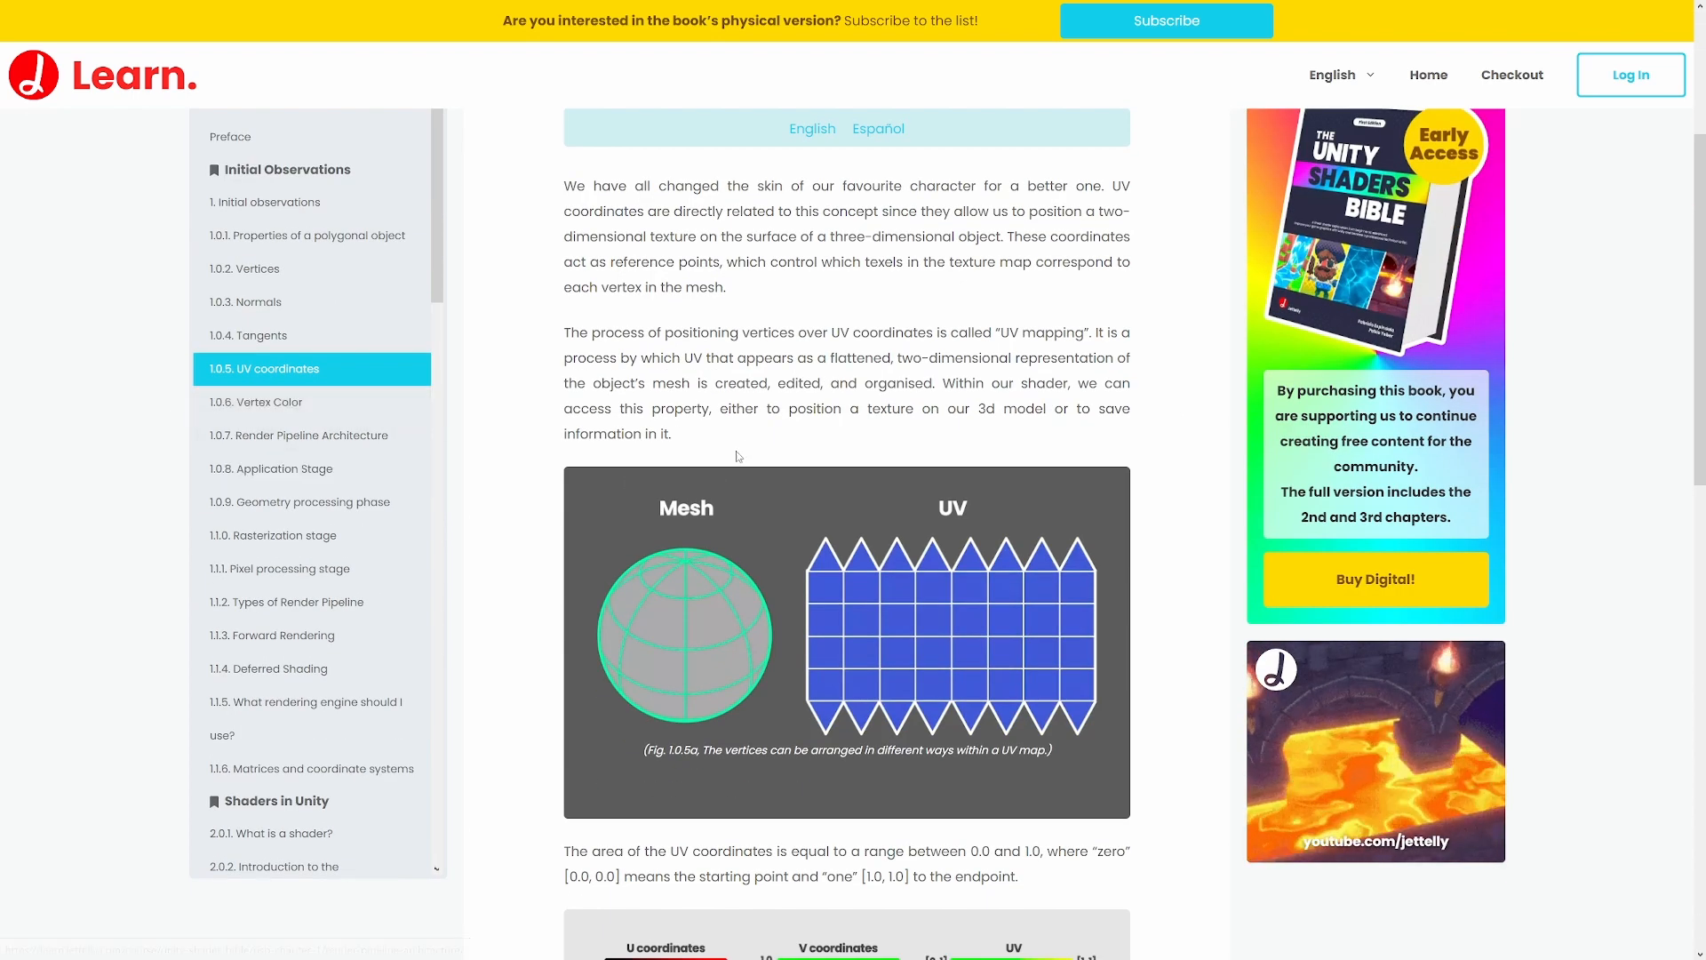
scroll(1054, 514, "down", 2)
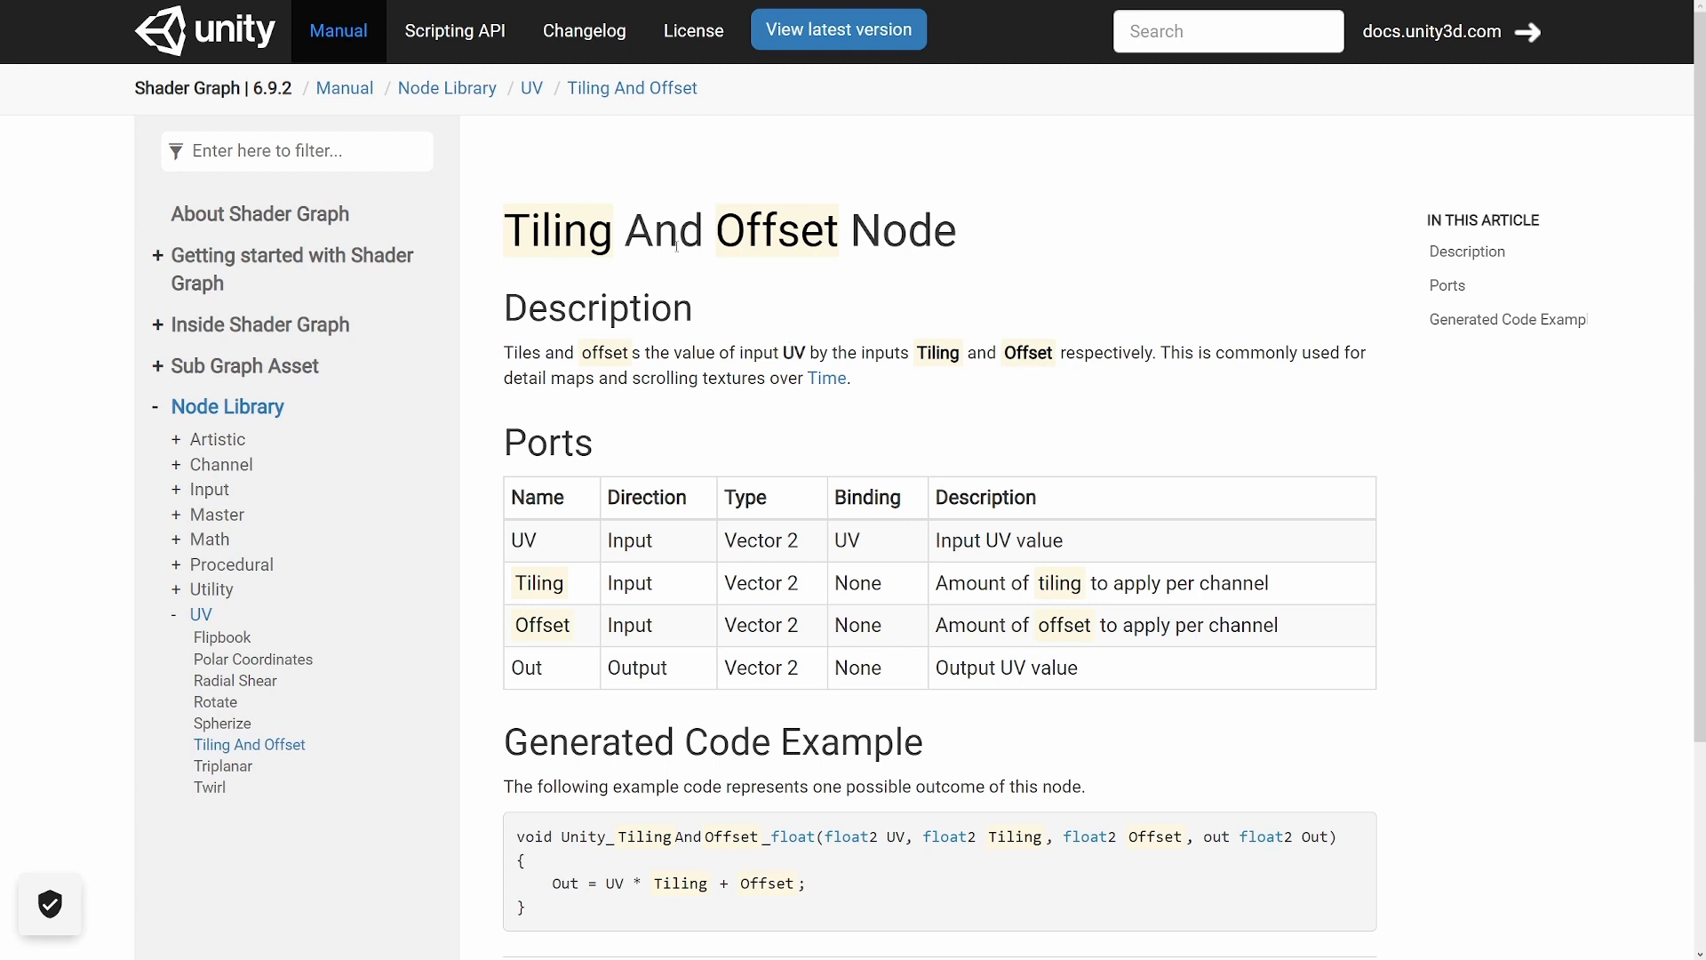
Step: Read the Unity manual page on the Tiling And Offset node, checking its UV, Tiling, Offset and Out ports
scroll(677, 246, "down", 1)
left_click_drag(603, 461, 513, 458)
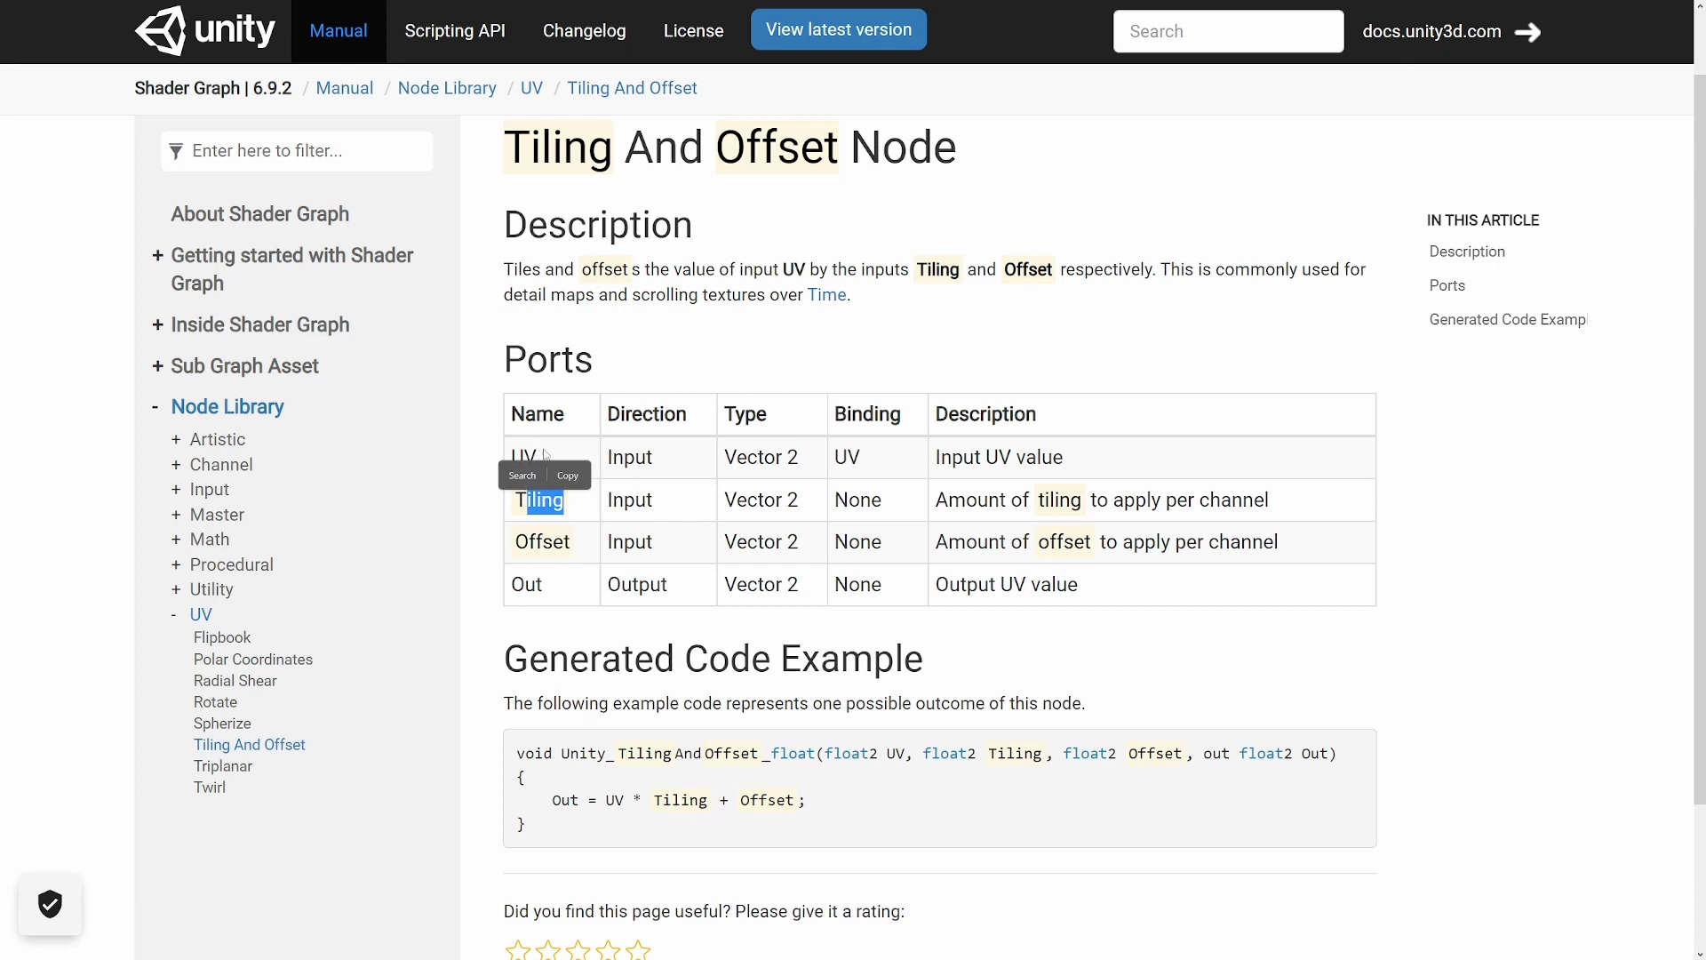
mouse_move(1069, 584)
left_mouse_down()
mouse_move(960, 585)
mouse_move(1078, 587)
left_mouse_up()
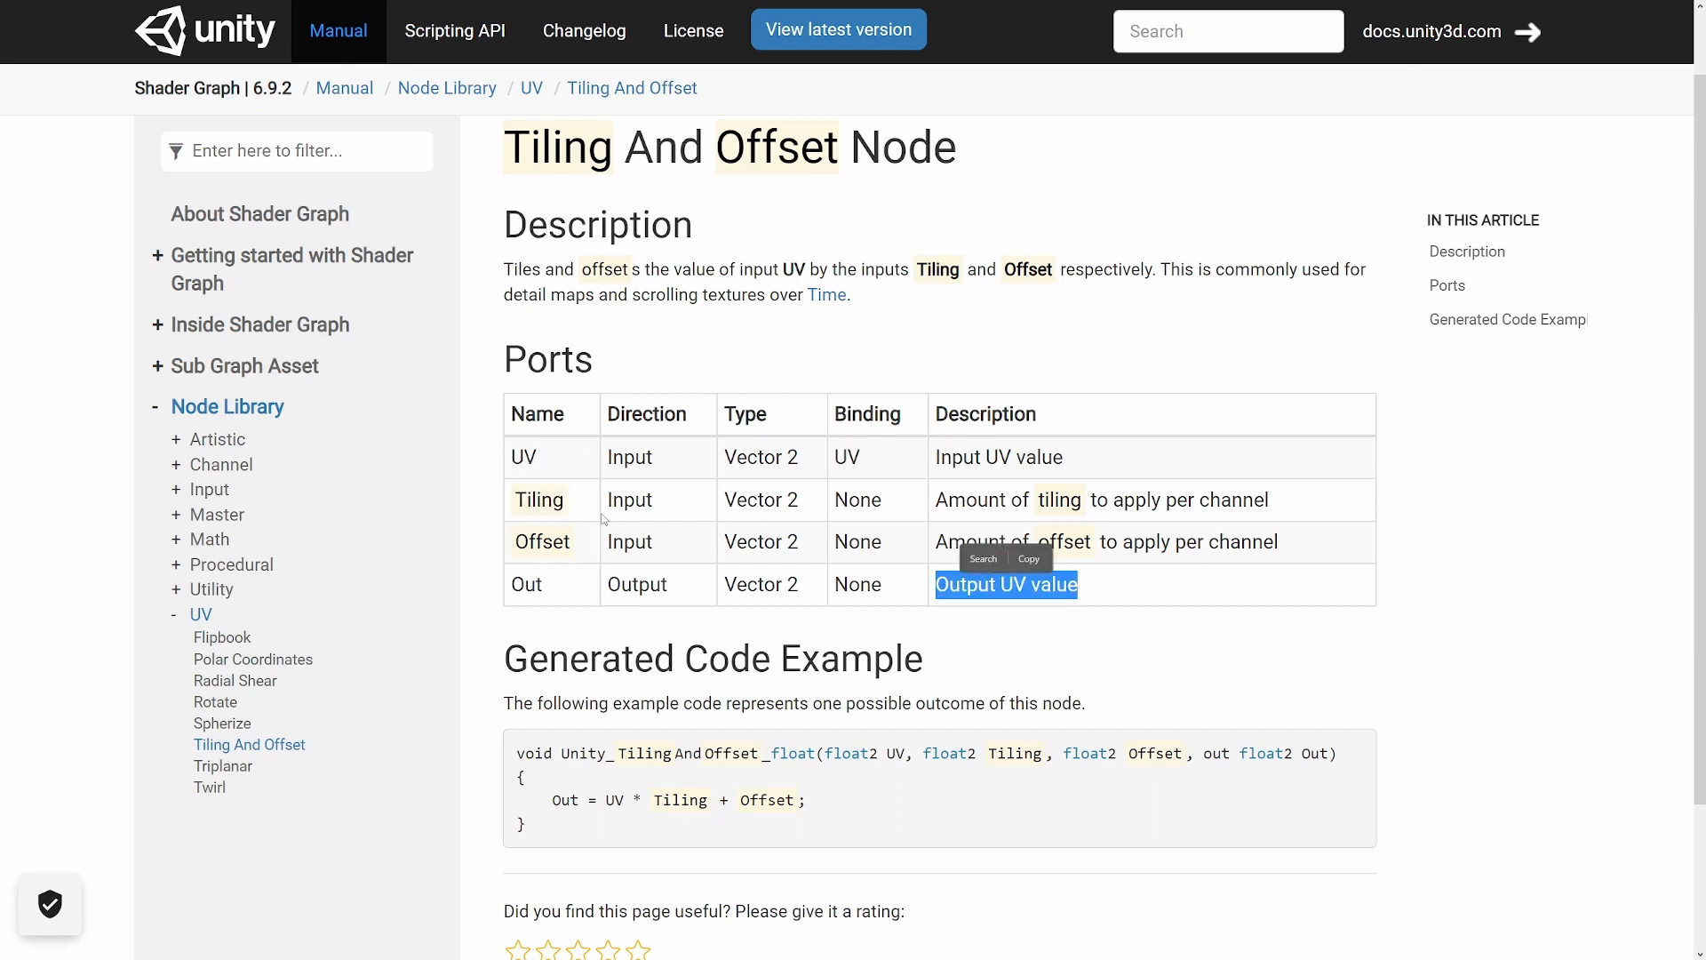
left_click_drag(589, 513, 459, 558)
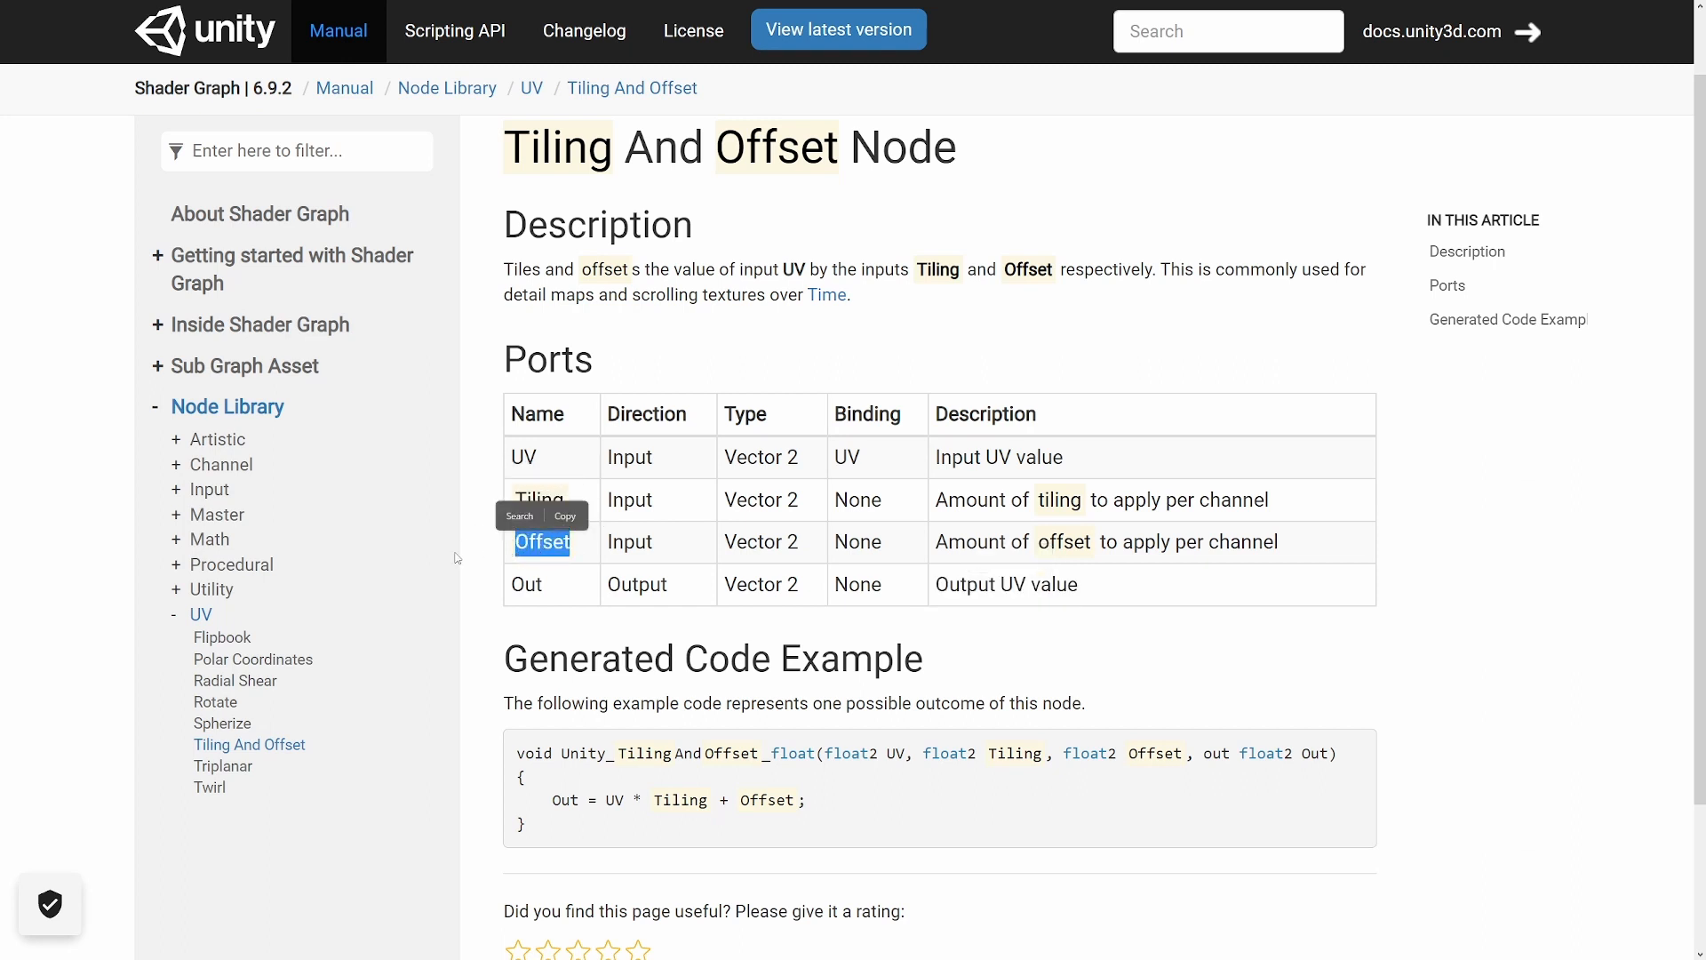
left_click(580, 521)
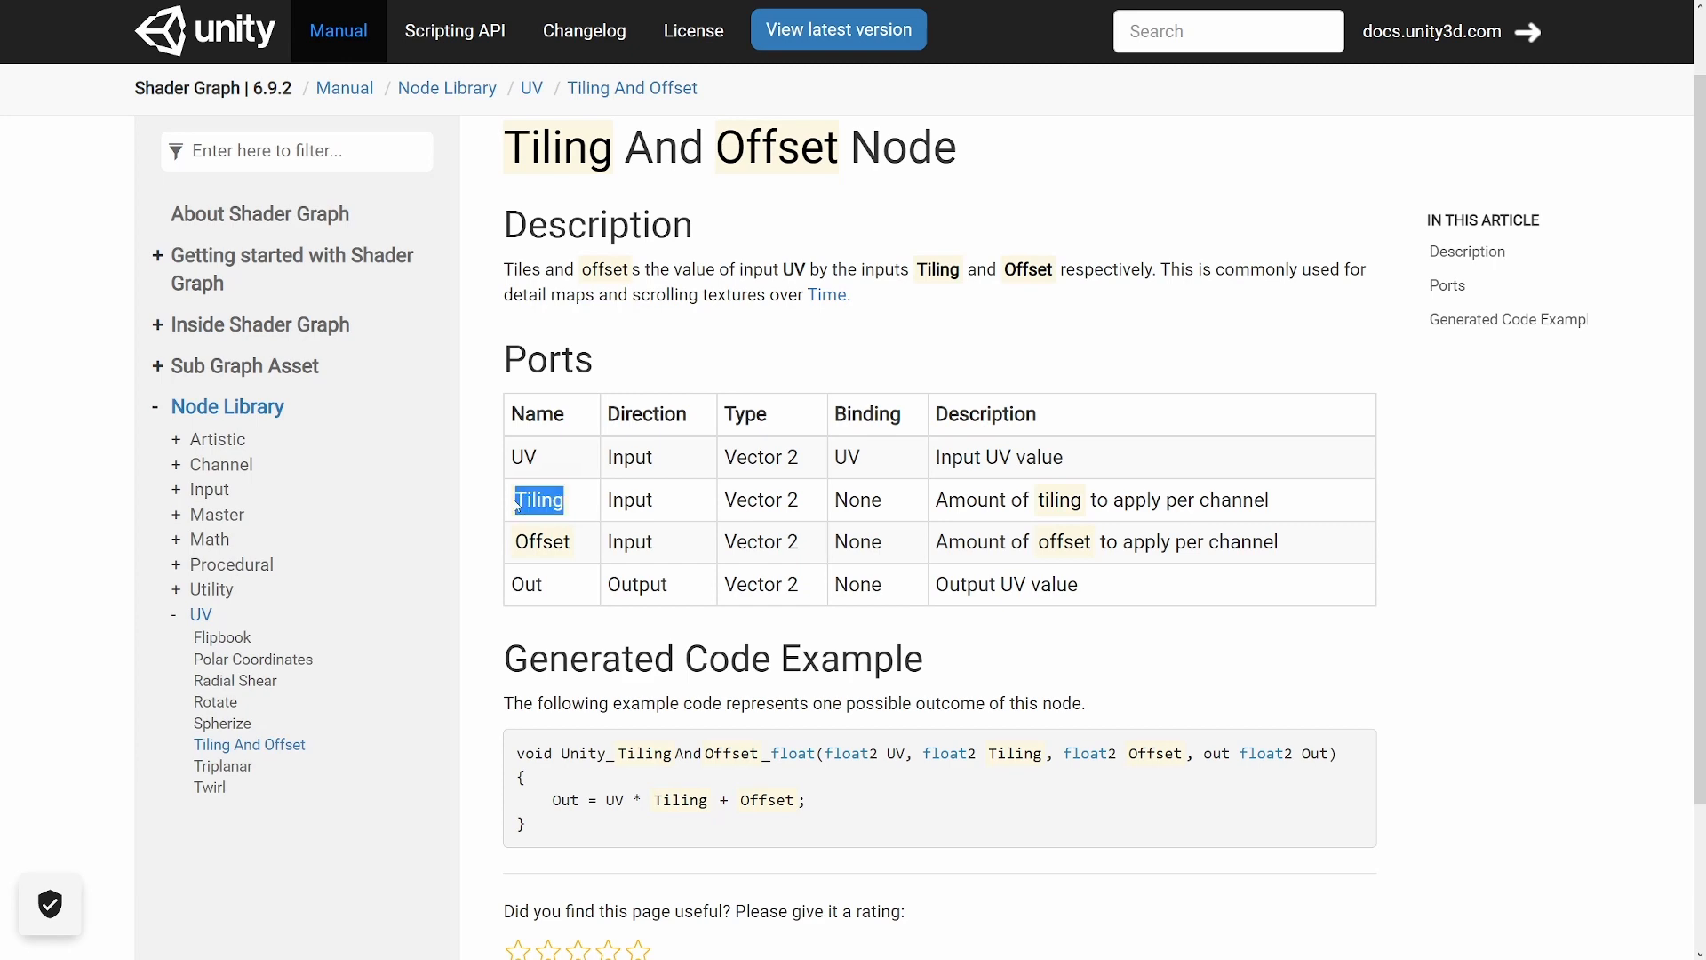
Step: Switch back to Unity and add a Tiling And Offset node to the WaterShader graph, in the free space before the Voronoi node
key("alt+Tab")
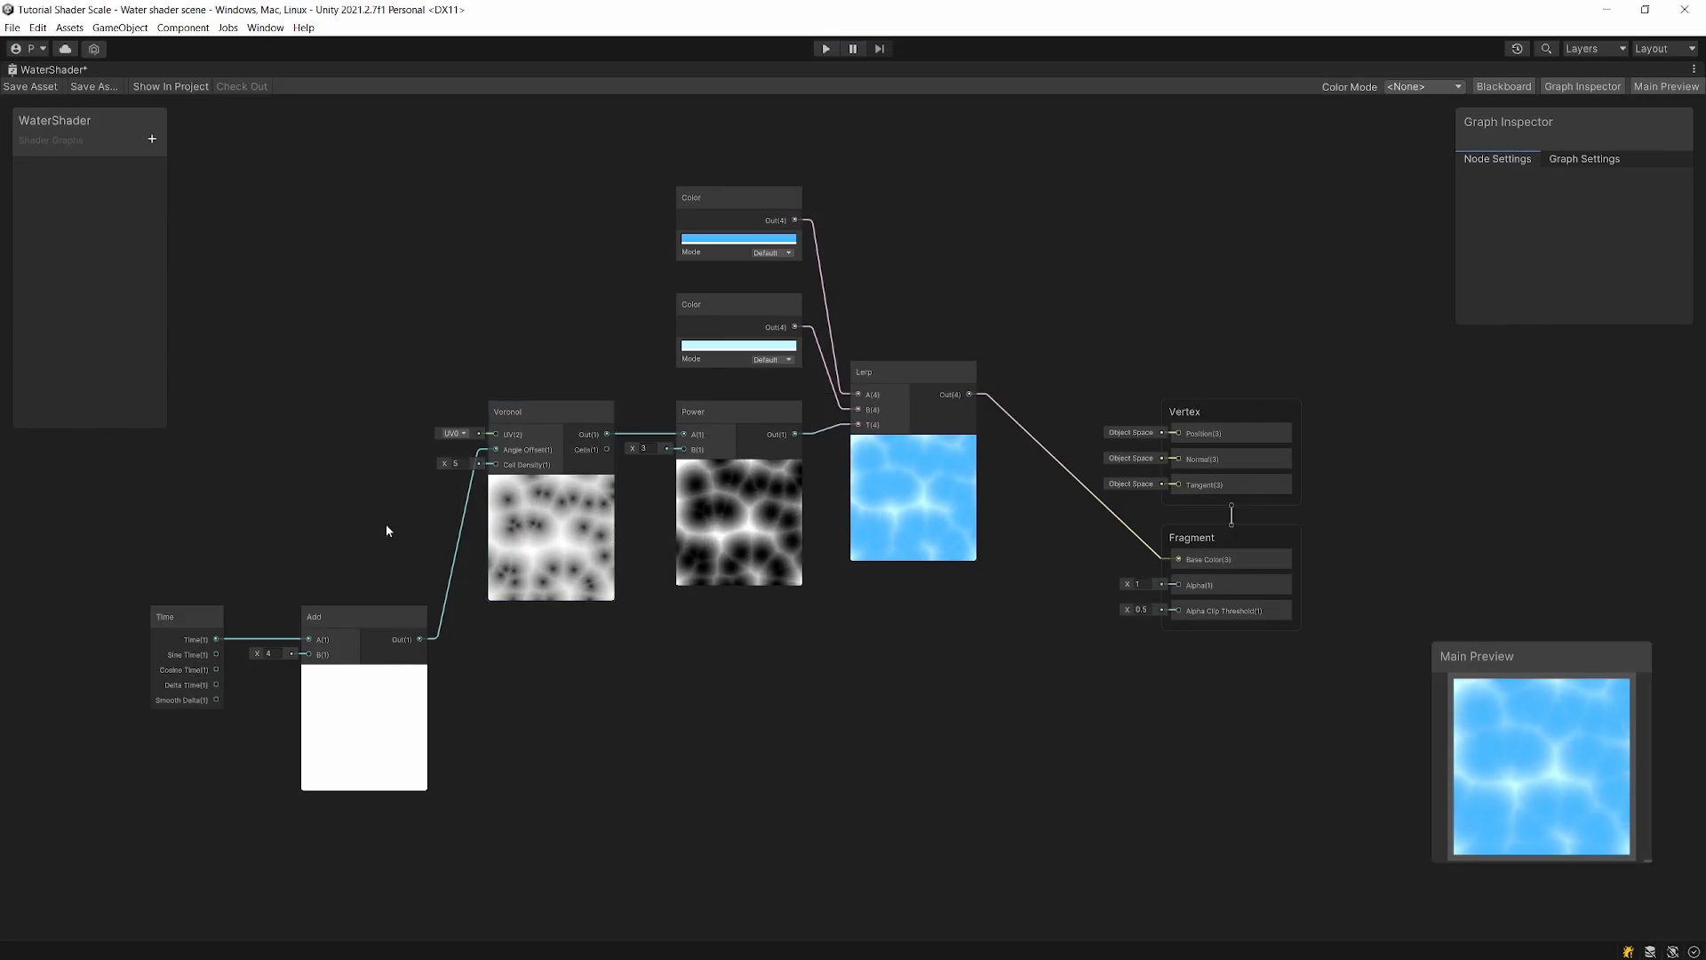
middle_click_drag(386, 530, 637, 442)
scroll(685, 403, "up", 2)
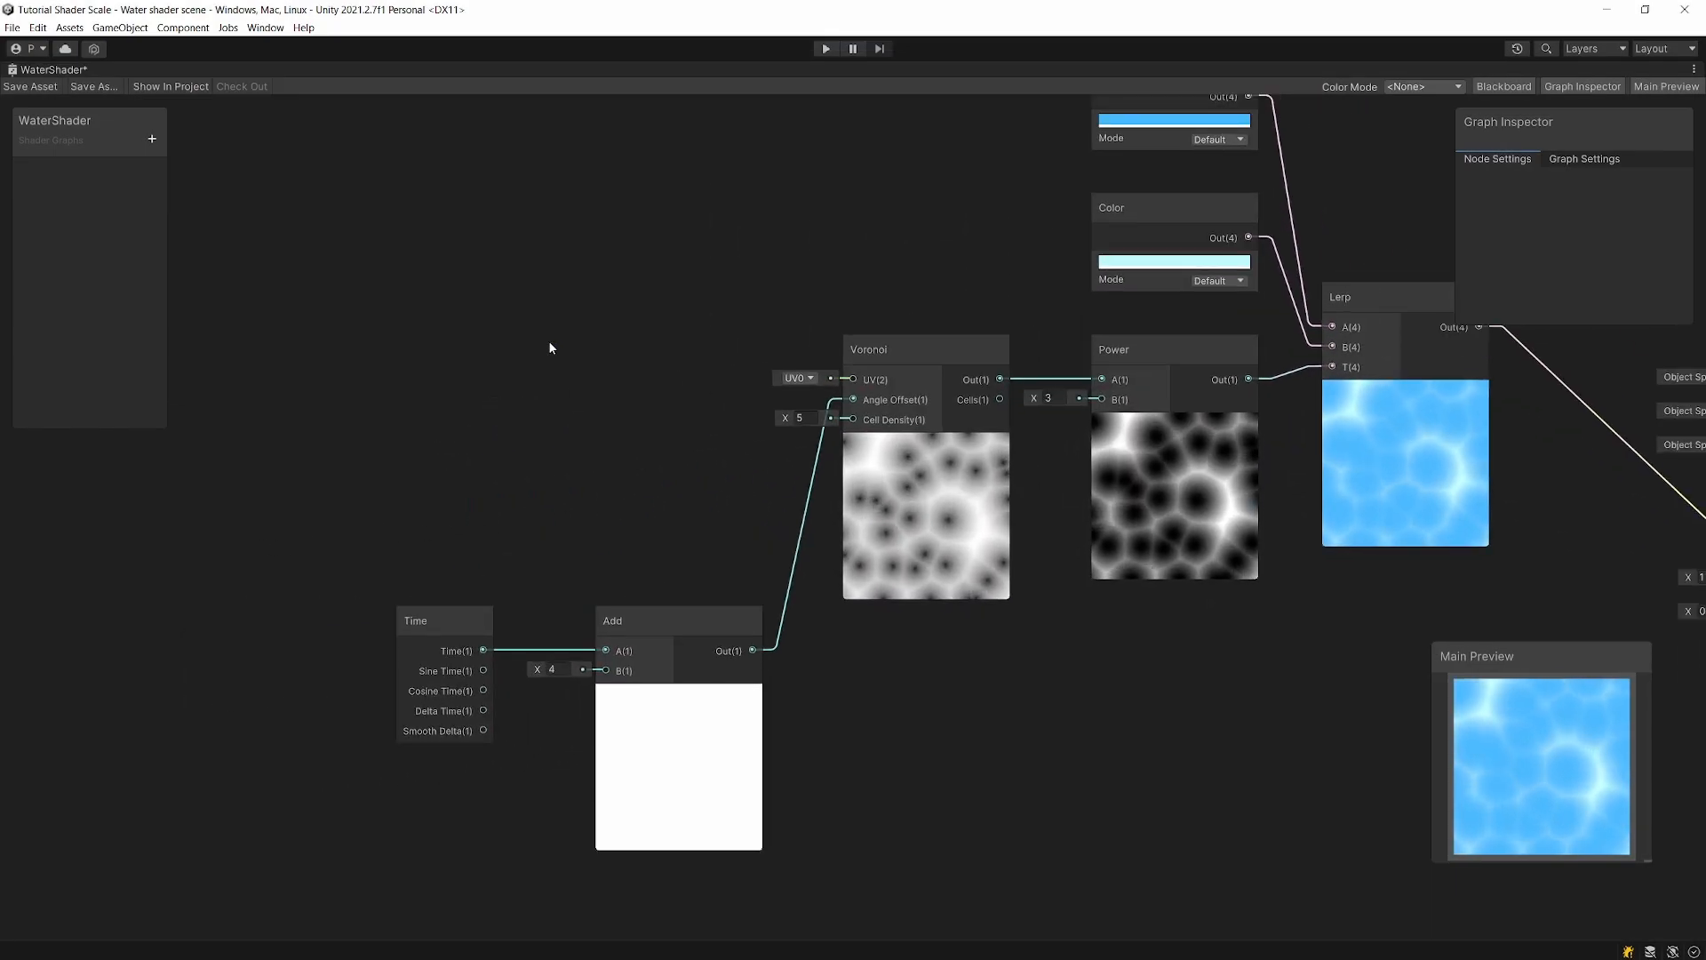
key("space")
key("Escape")
right_click(526, 364)
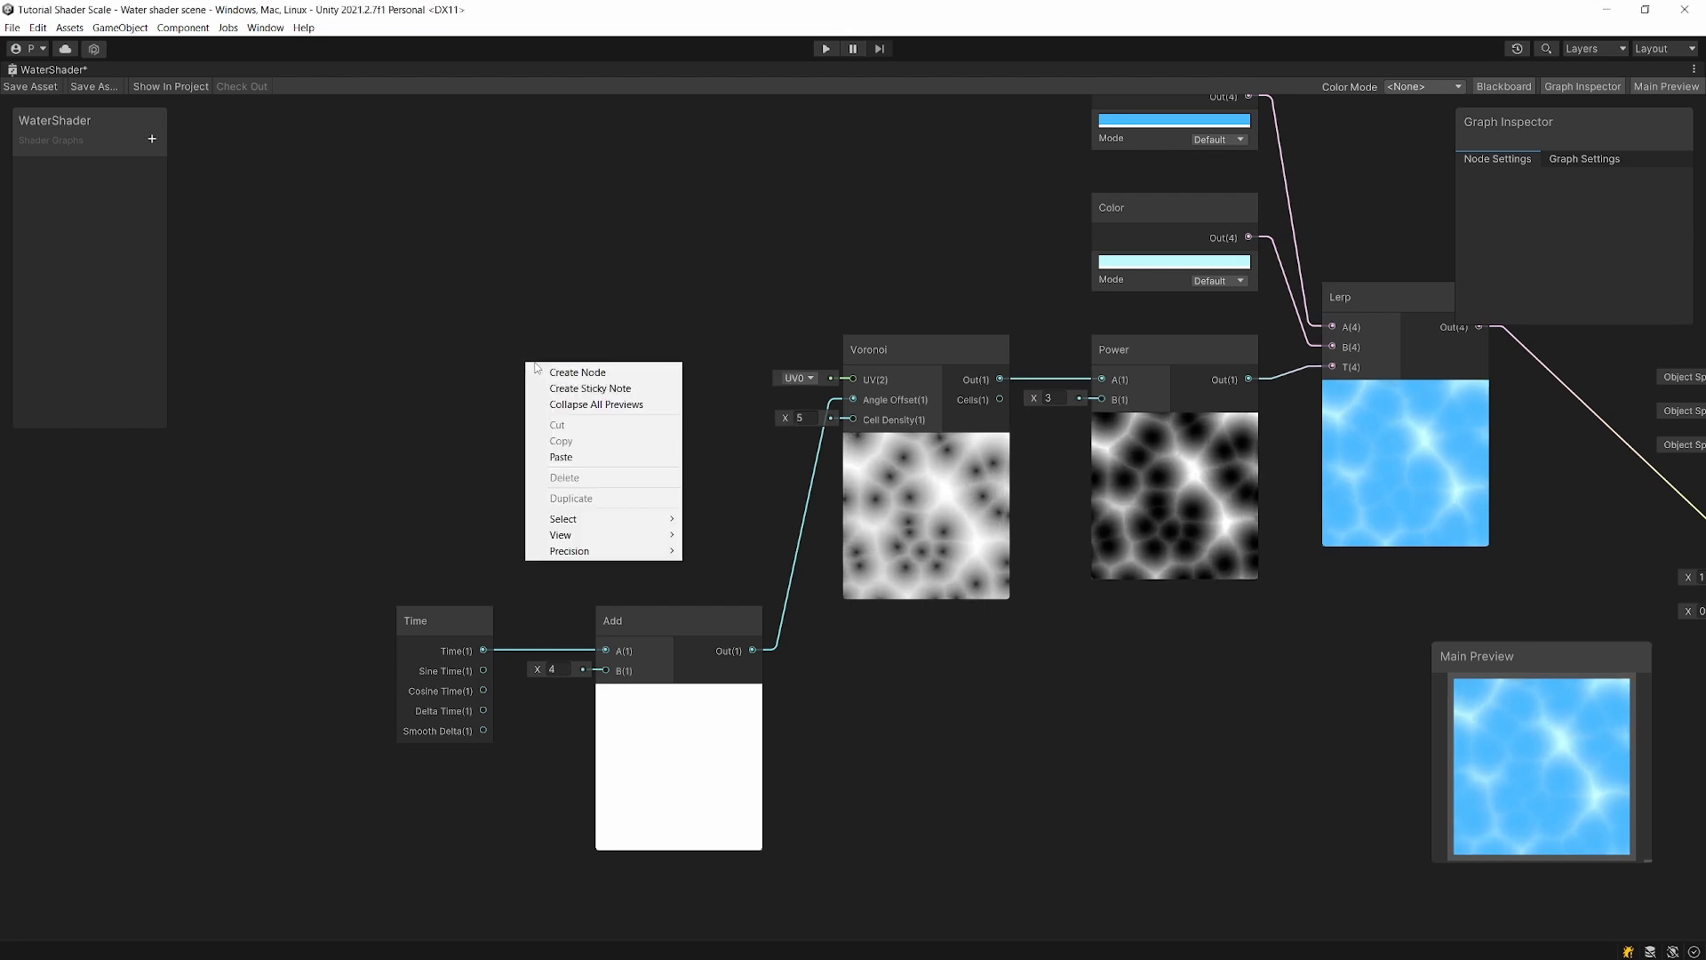
left_click(545, 372)
type("Til")
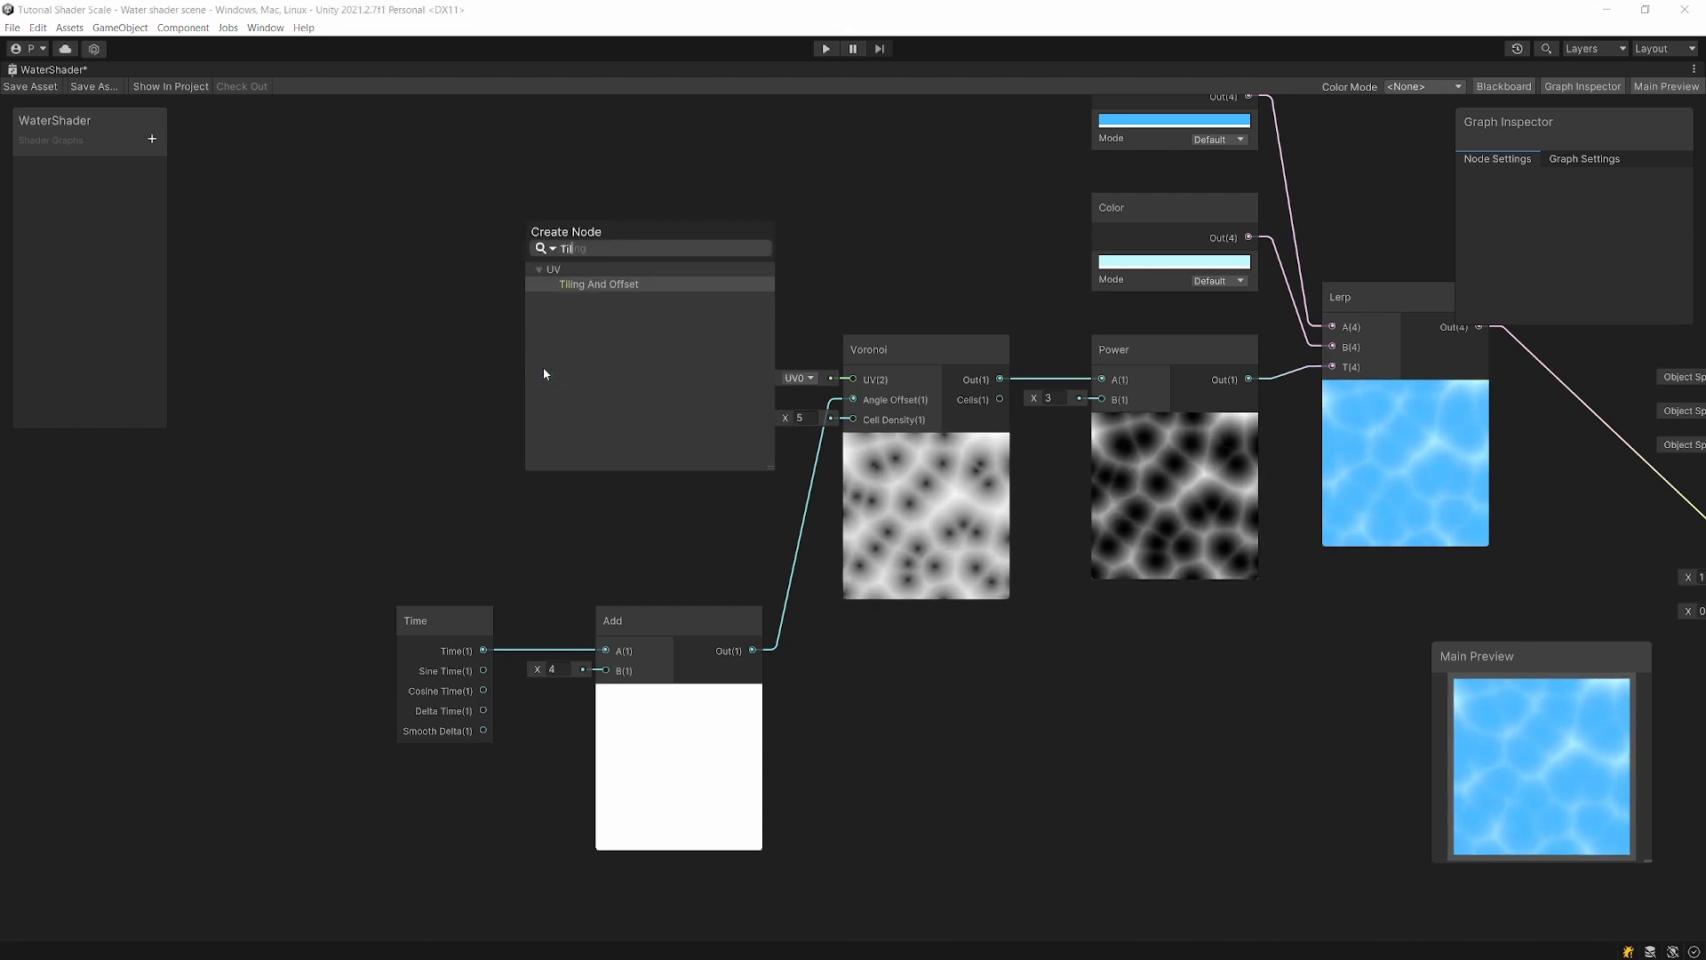
left_click(651, 286)
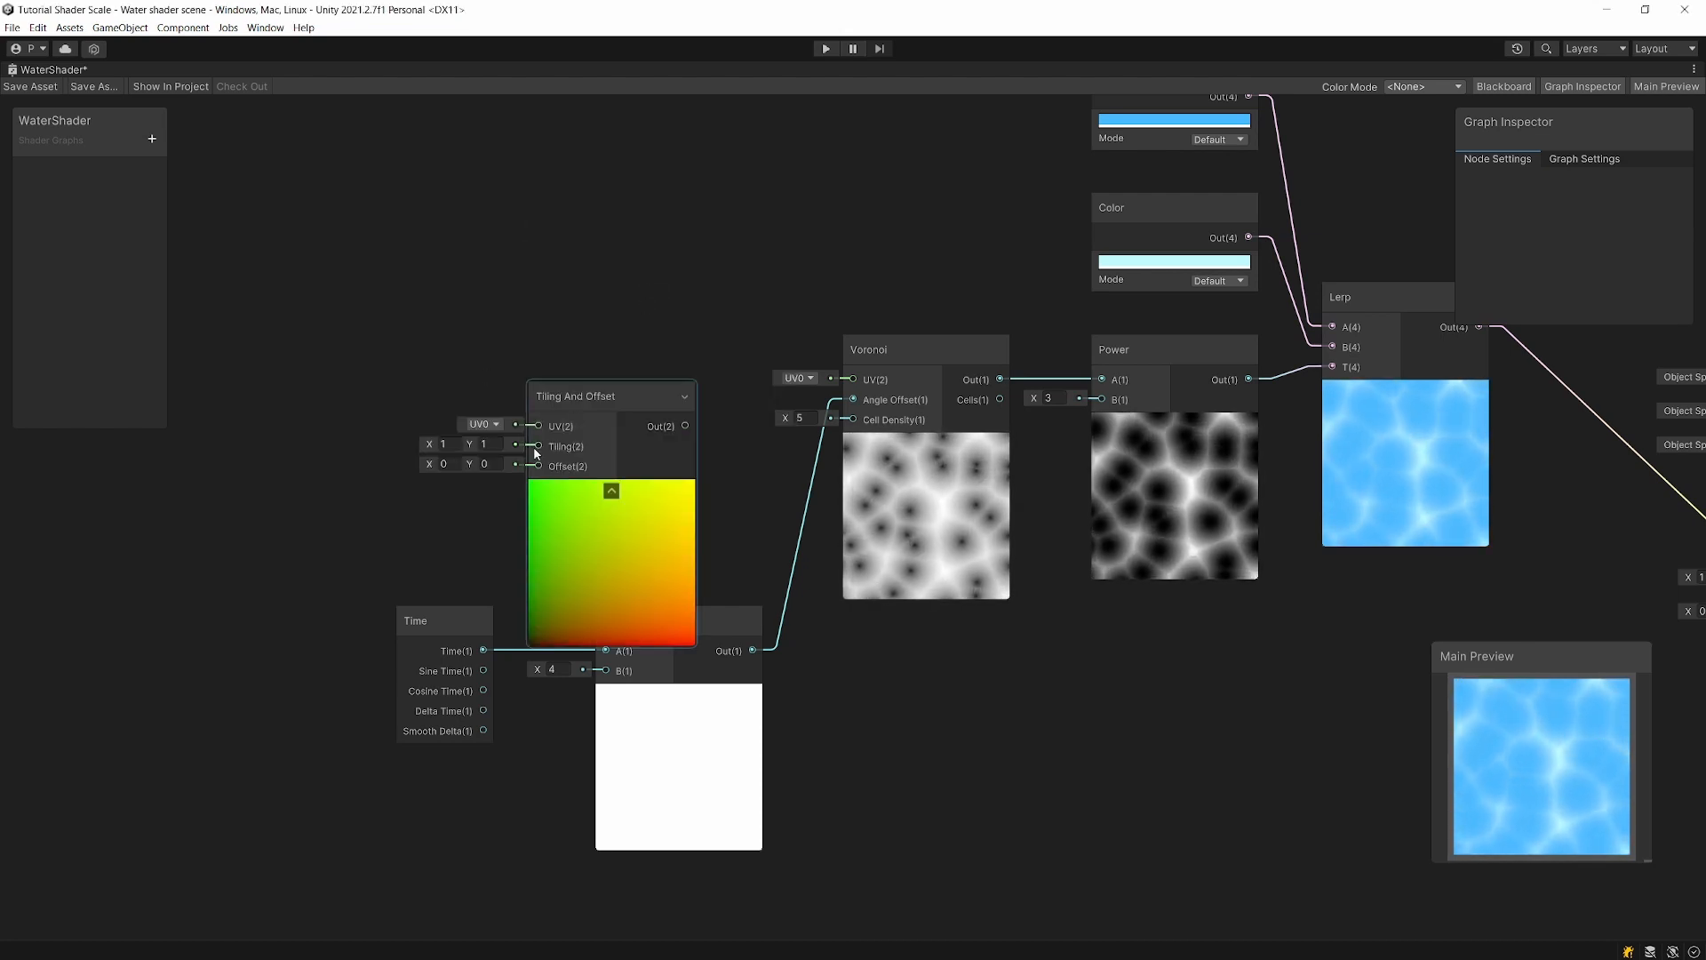
Step: Move the Tiling And Offset node clear of the Add node and set its Tiling to X 5 and Y 5
scroll(534, 446, "up", 1)
left_click_drag(576, 389, 513, 294)
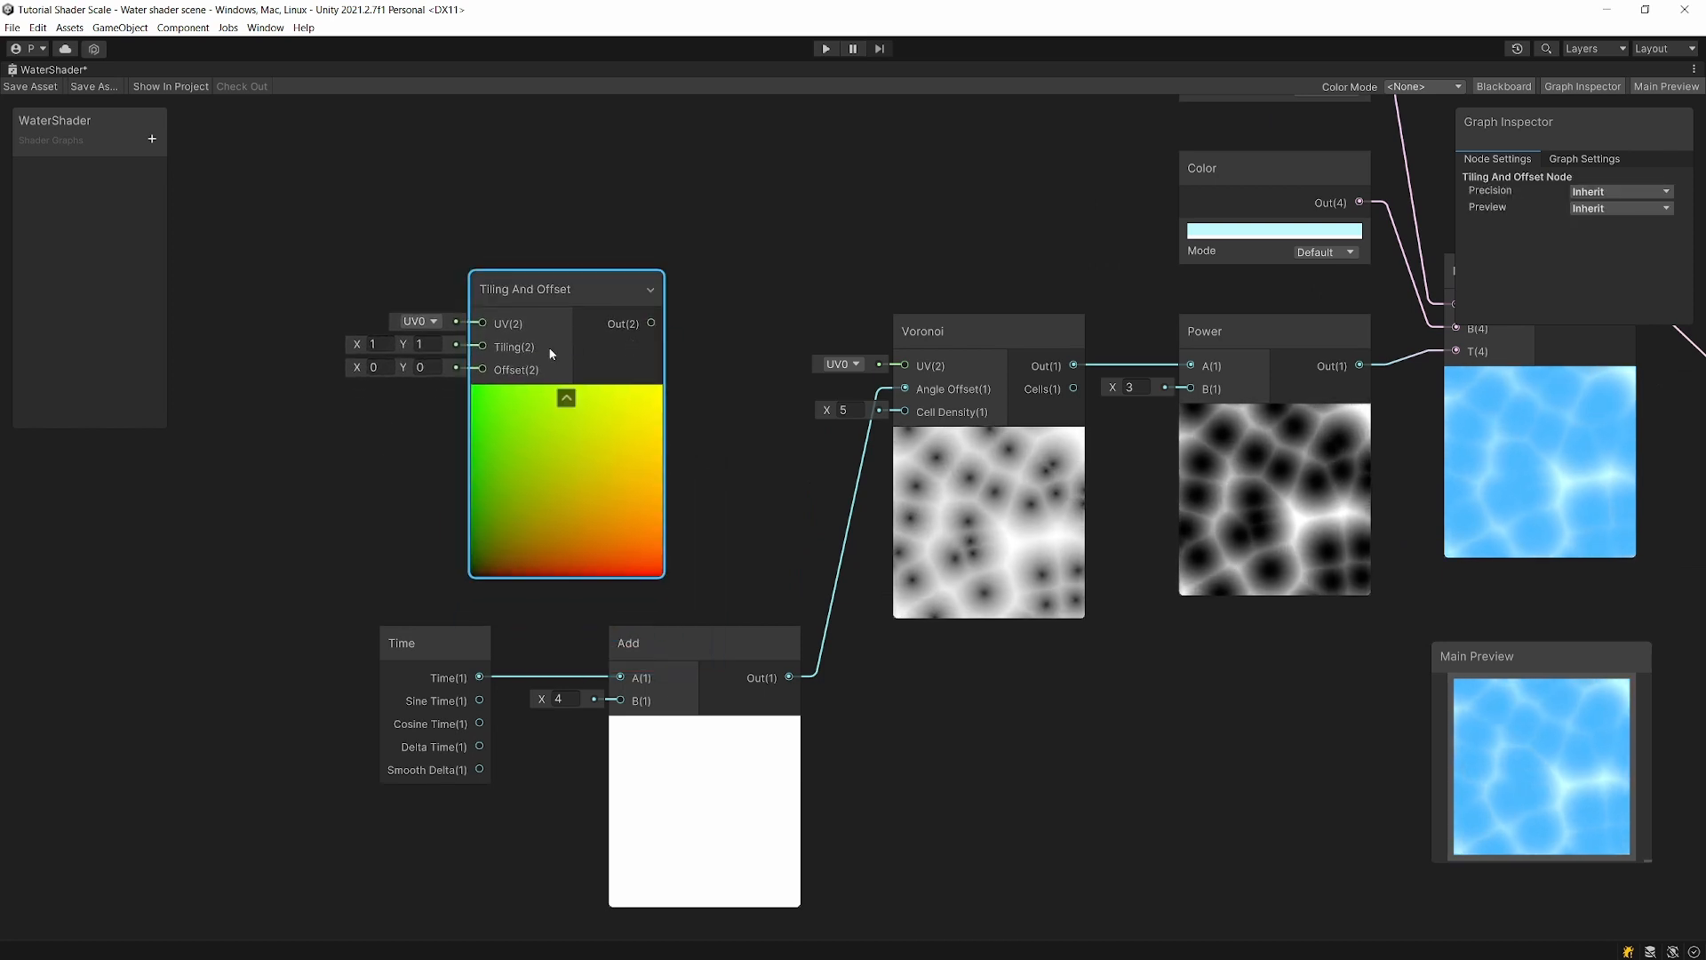
left_click(357, 345)
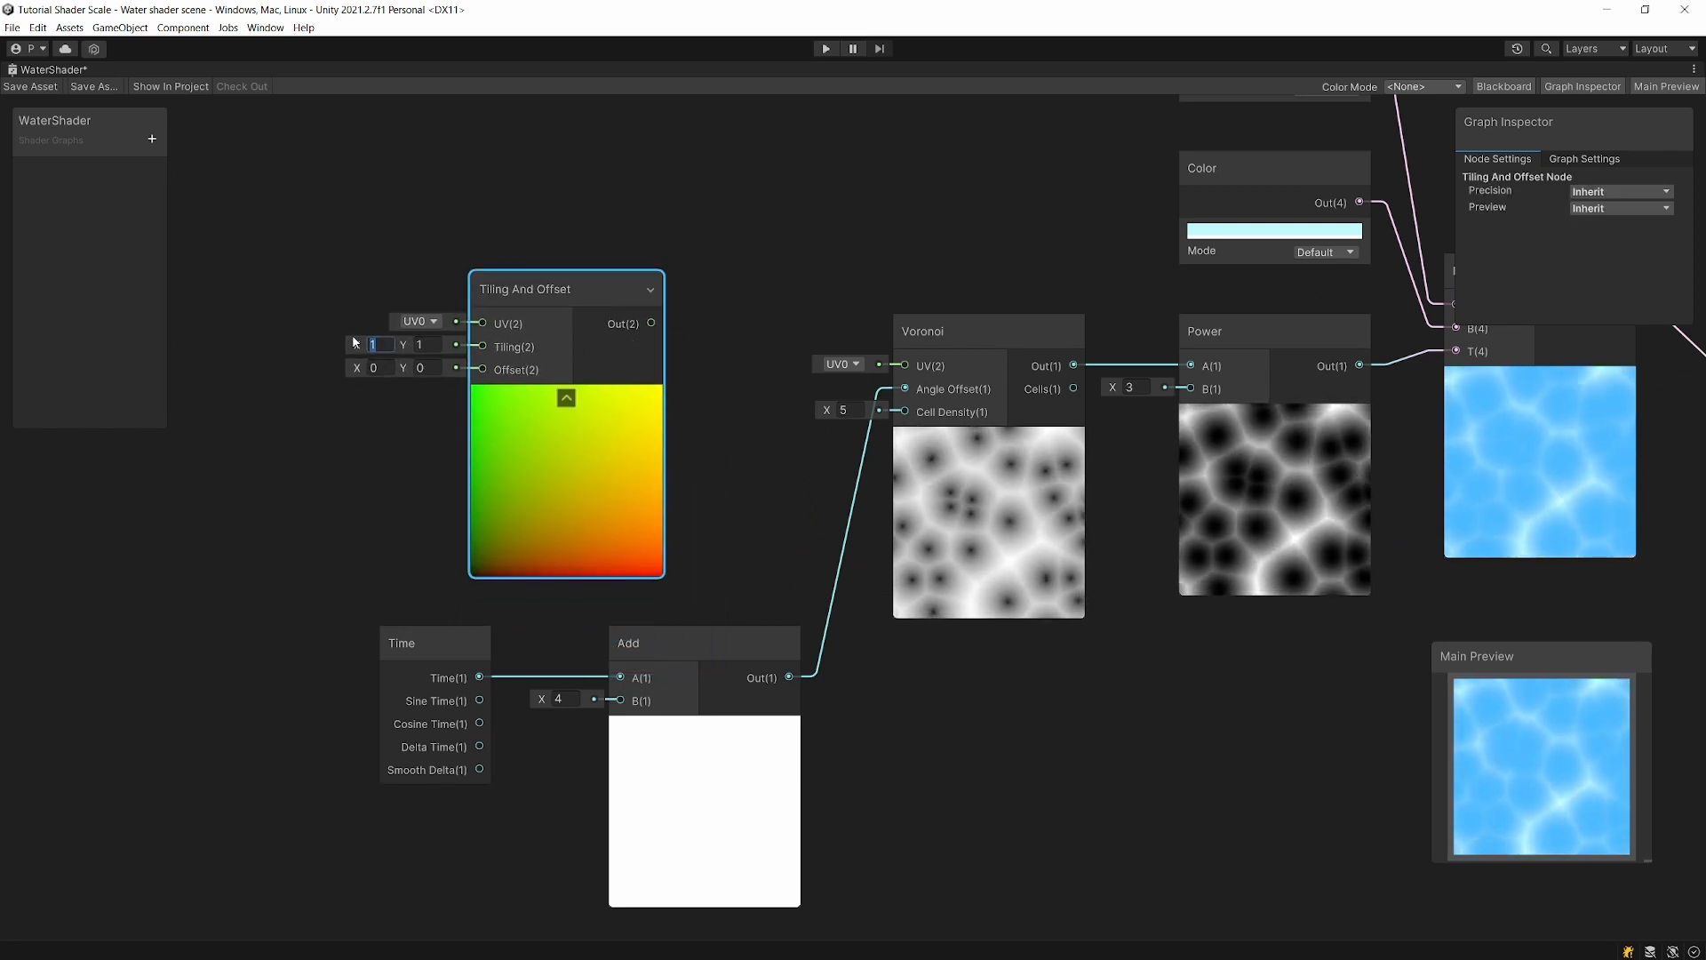
left_click_drag(356, 348, 384, 359)
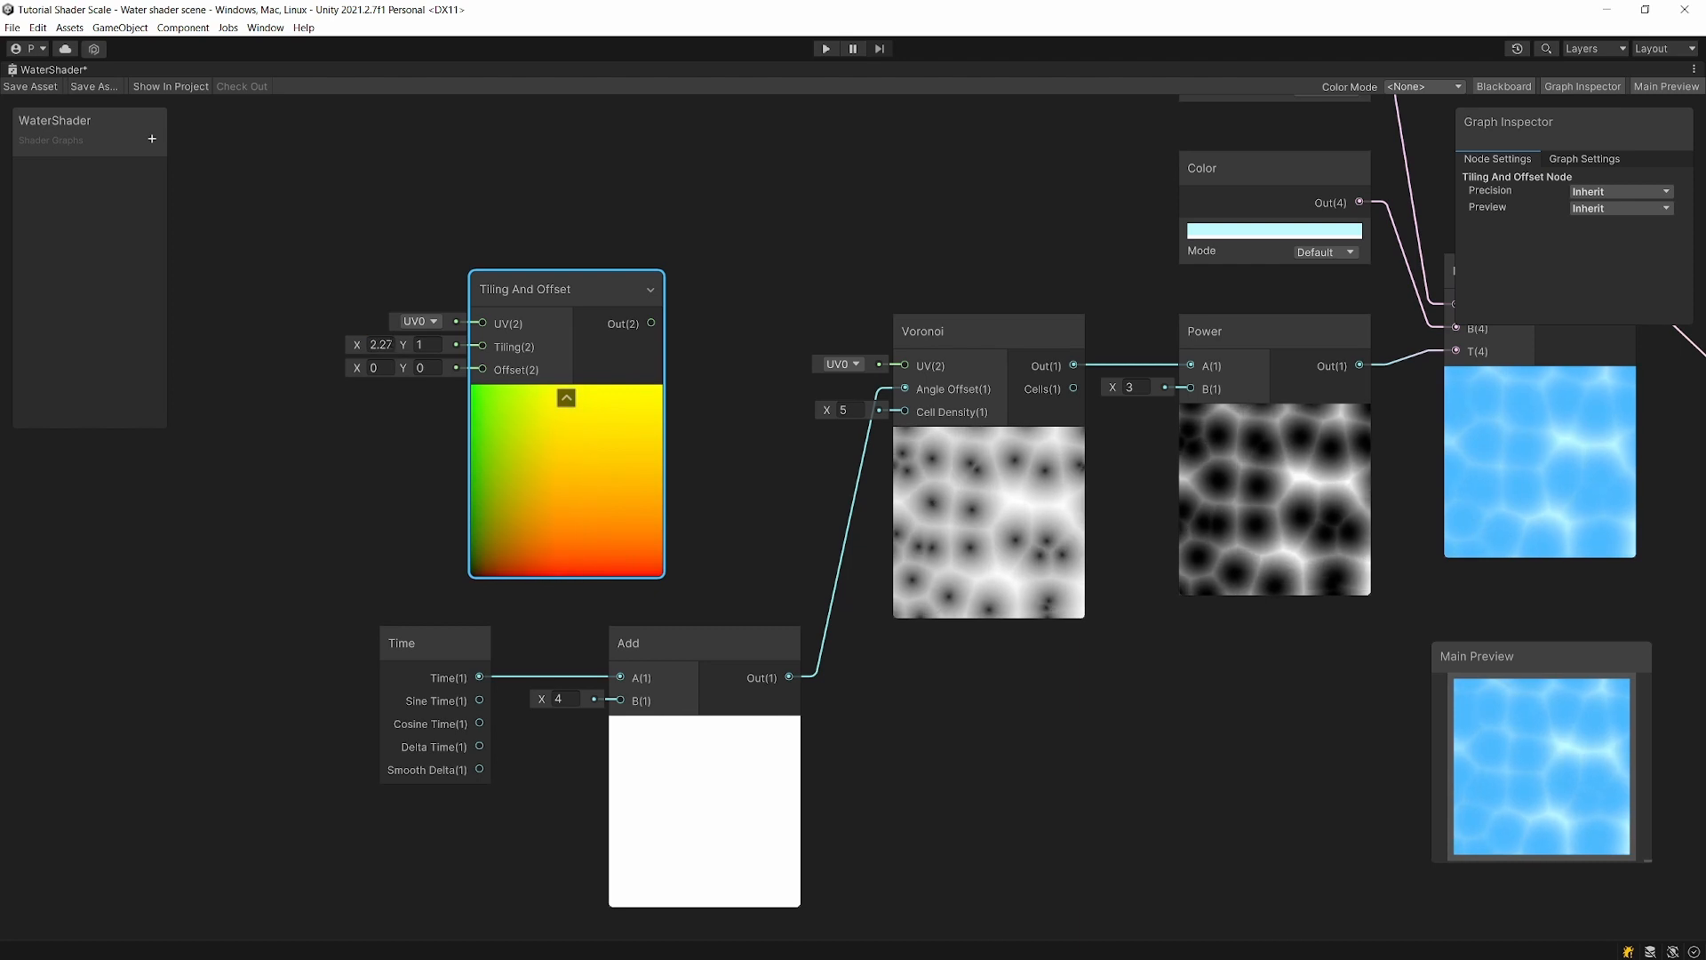
left_click(380, 345)
type("5")
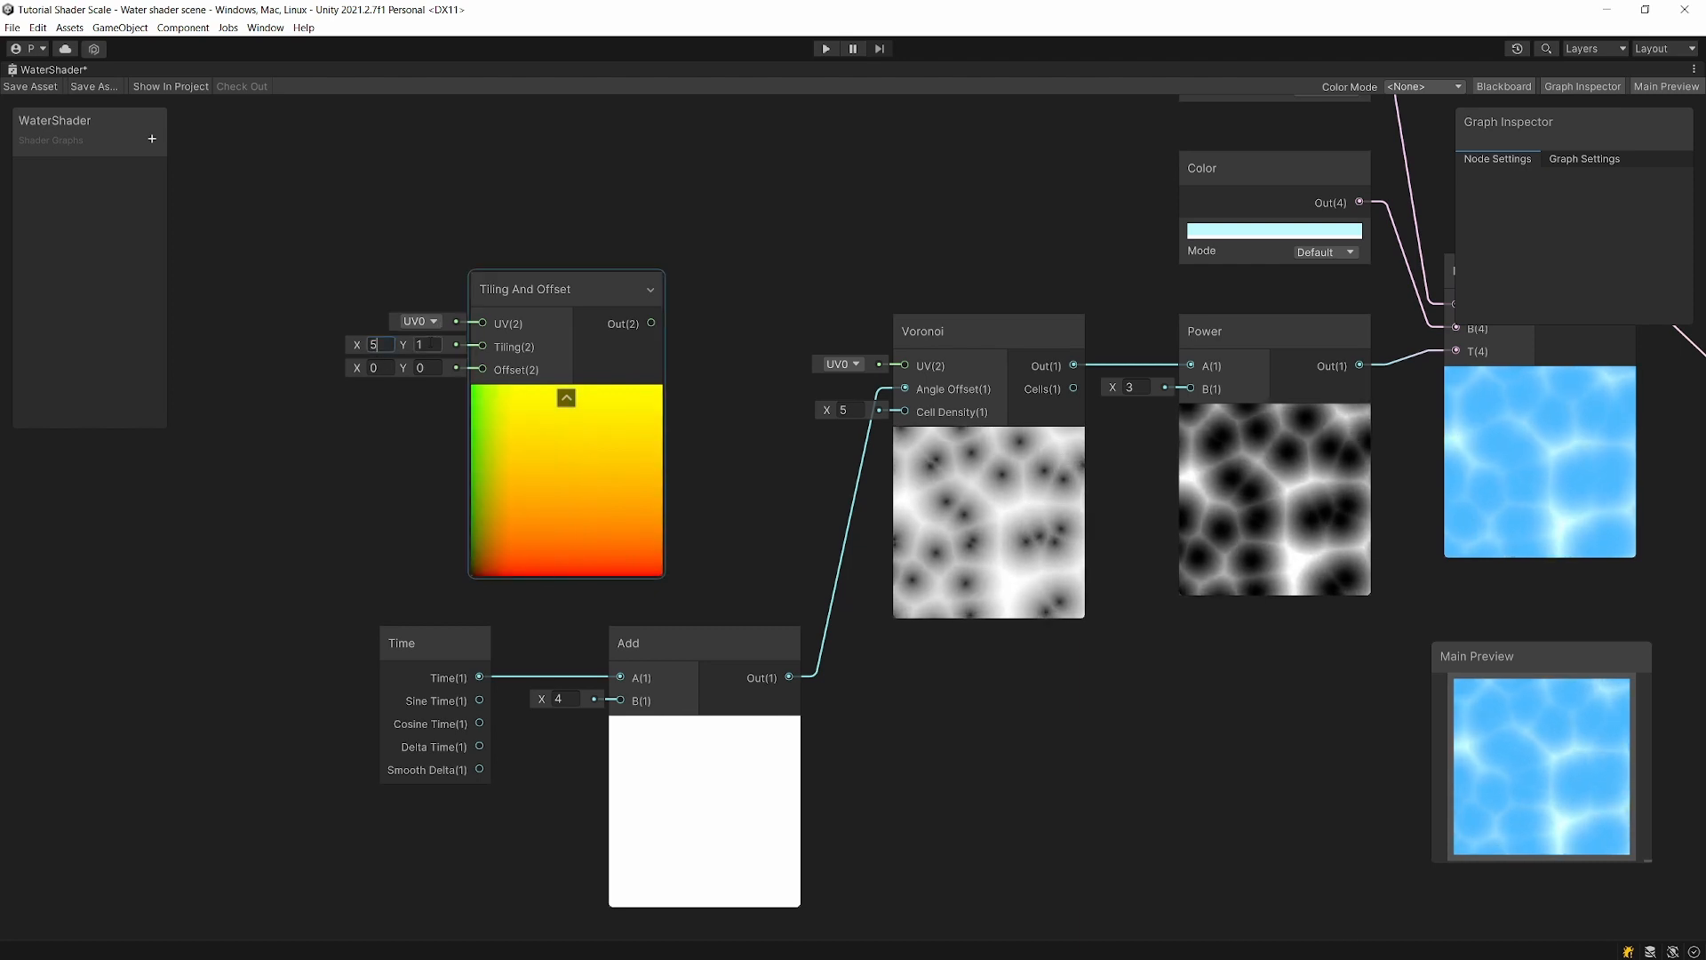
left_click(419, 345)
type("5")
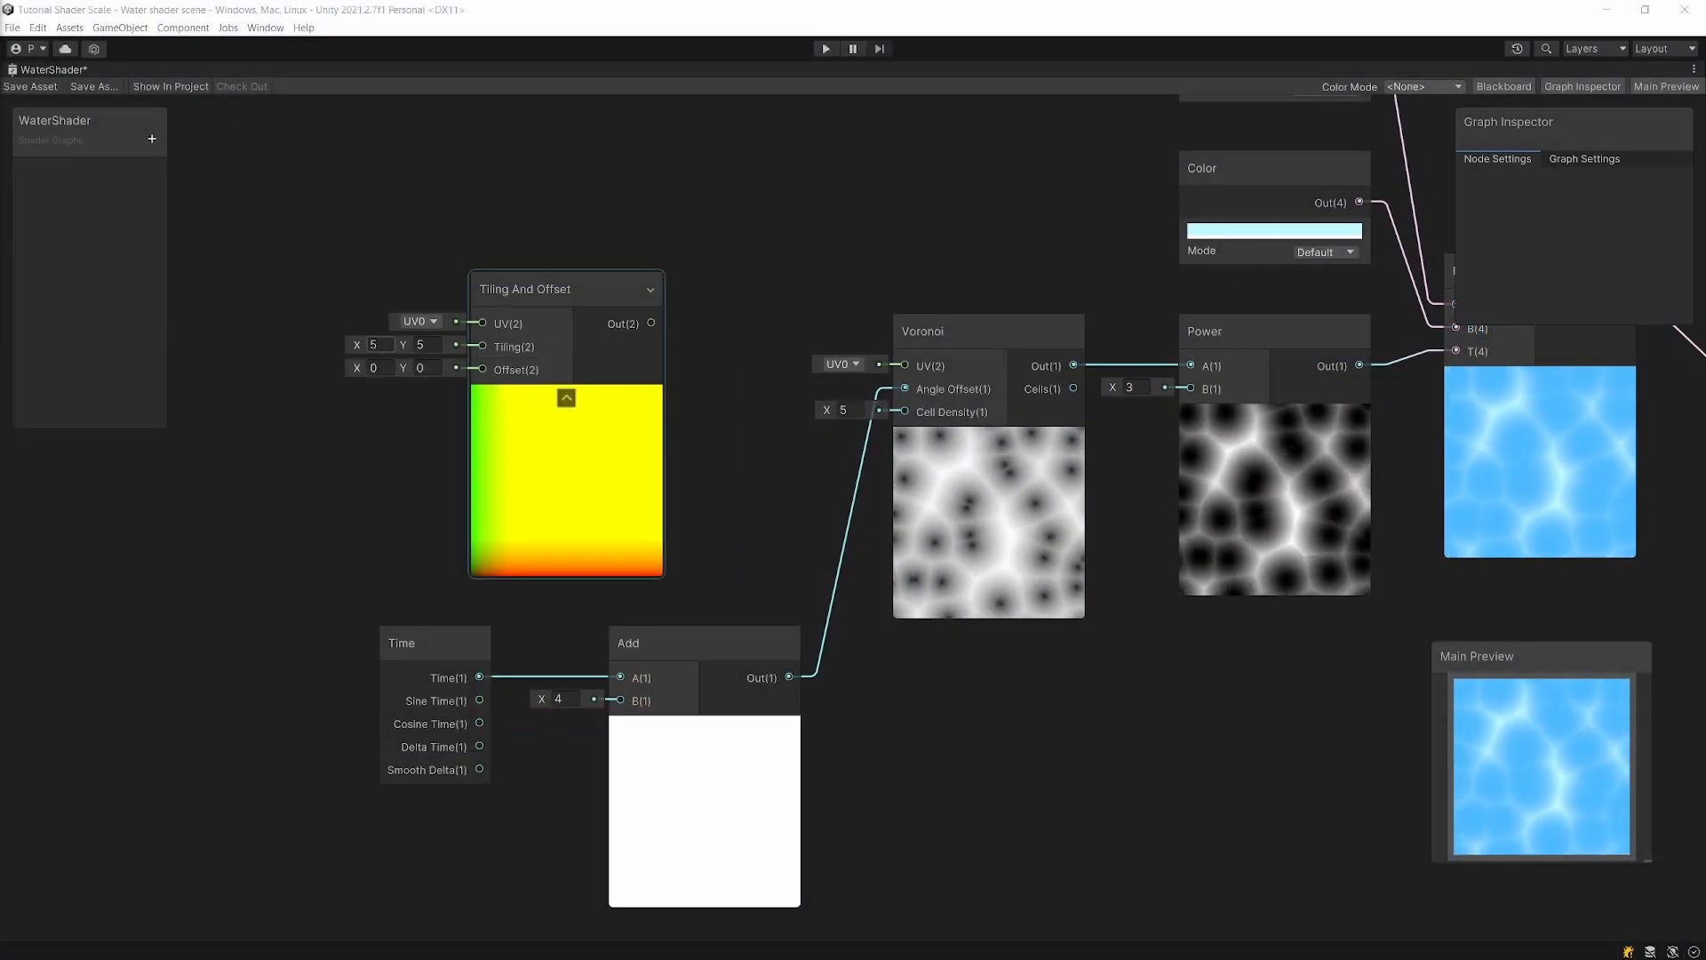
left_click(376, 345)
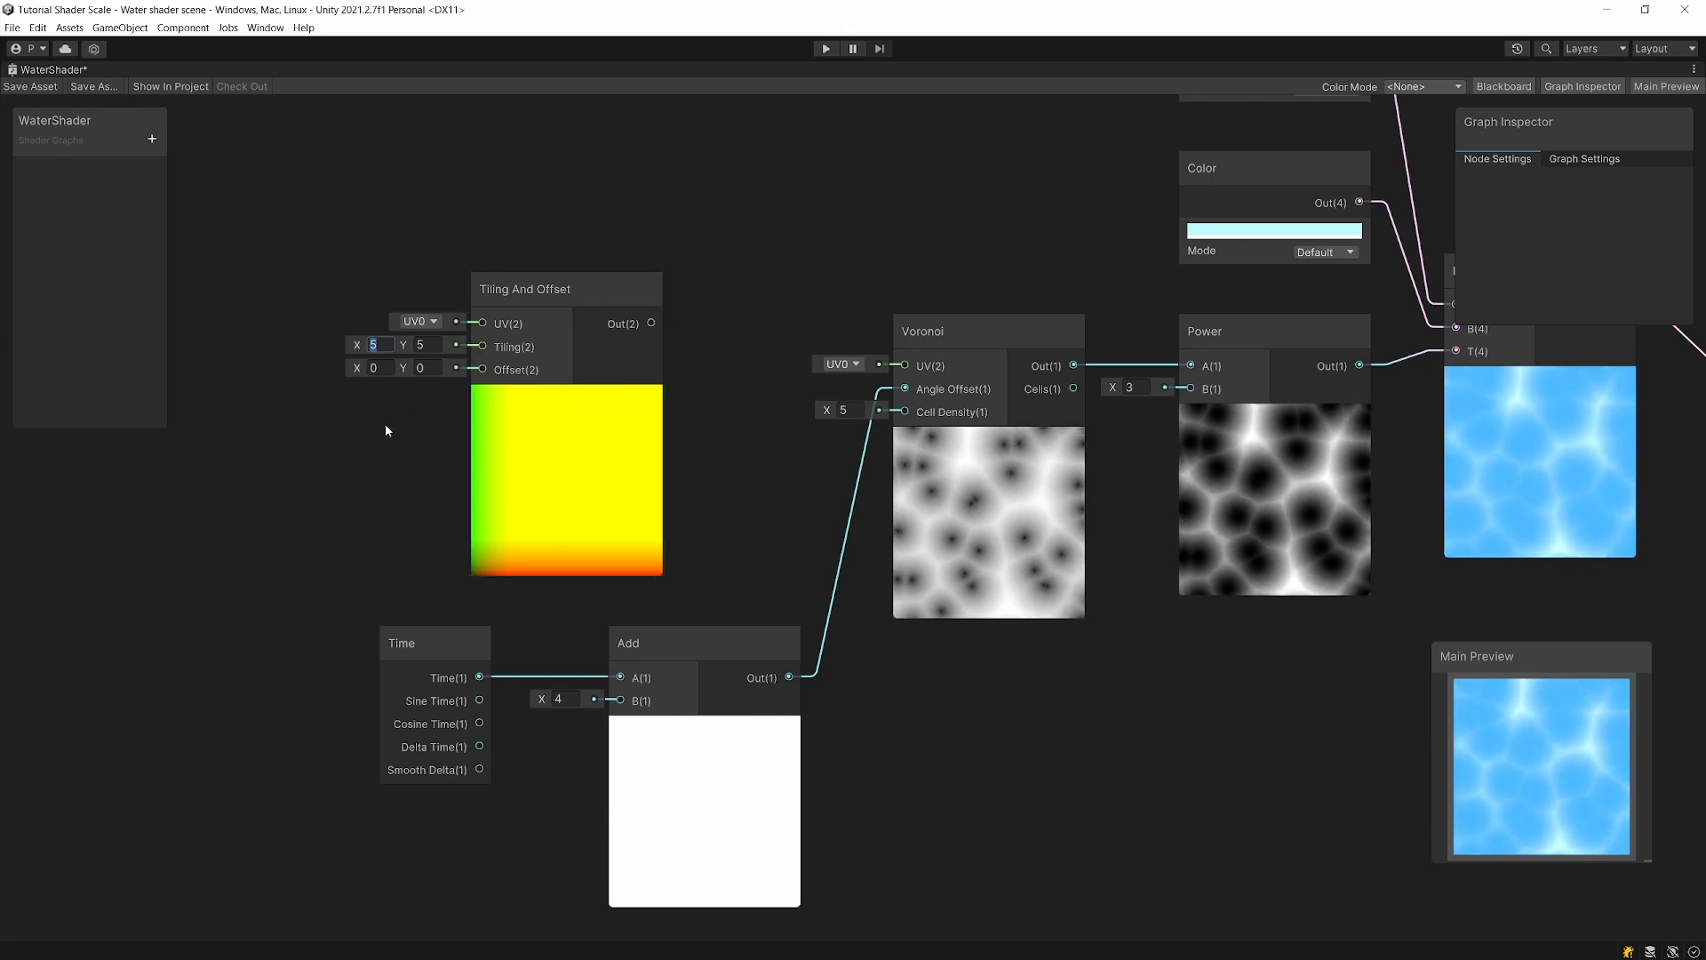
Step: Add an Object node to the graph and place it well before the Tiling And Offset node
middle_click_drag(404, 424, 671, 447)
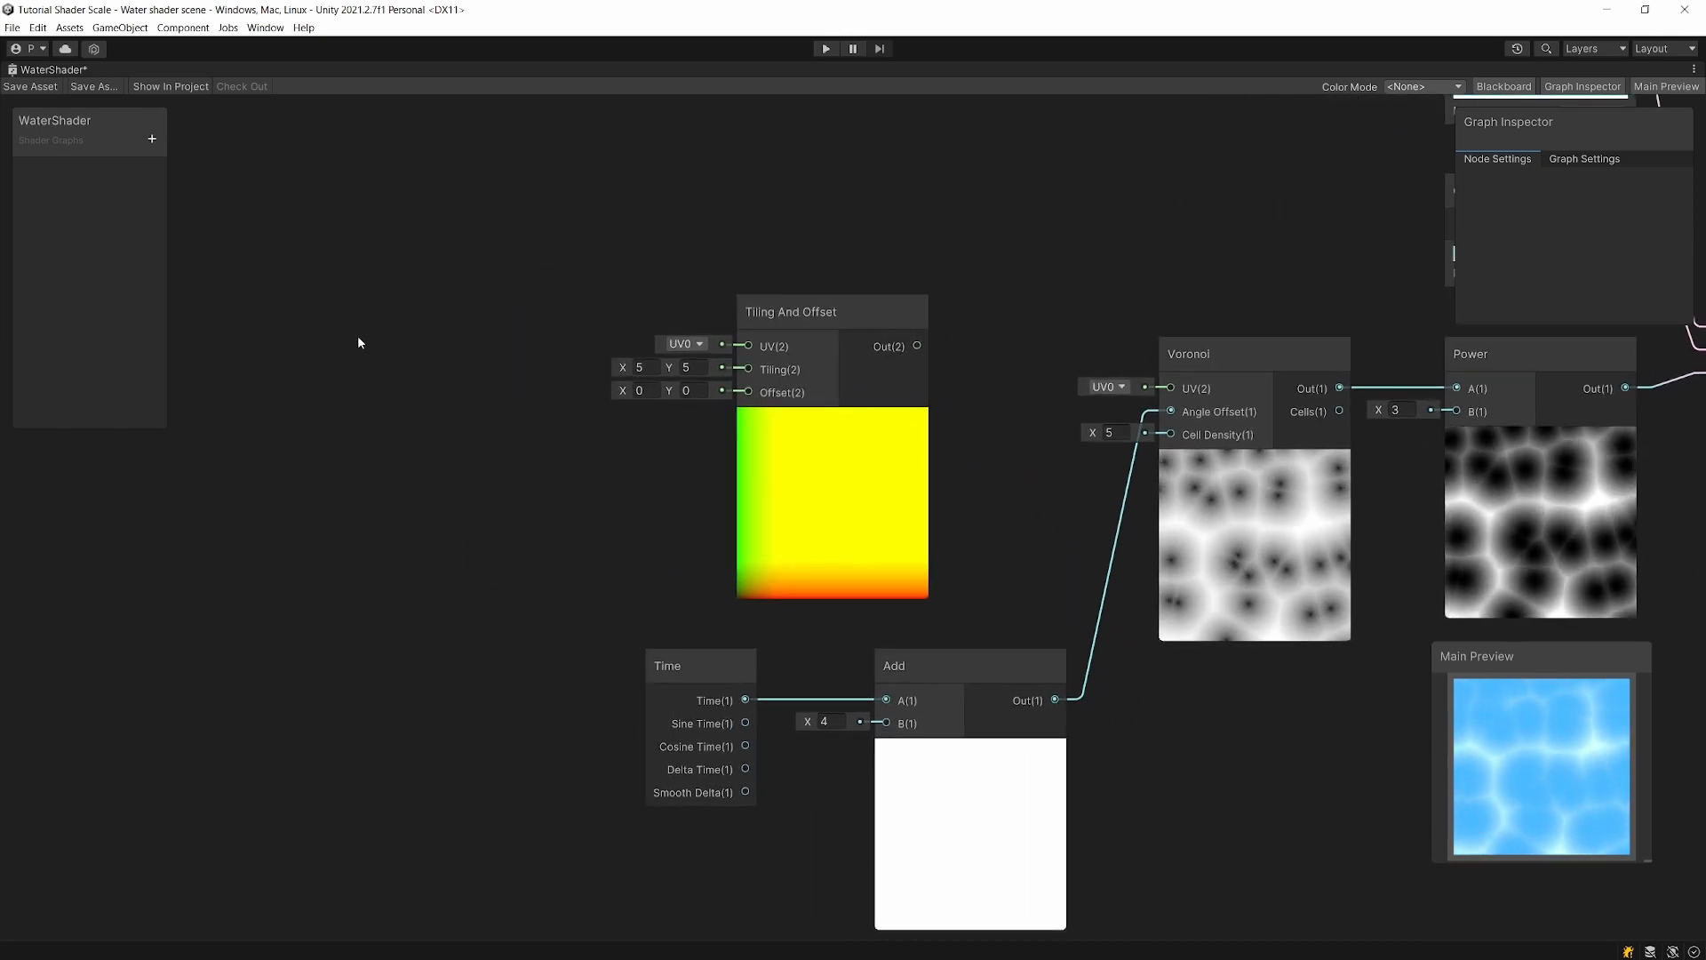
key("space")
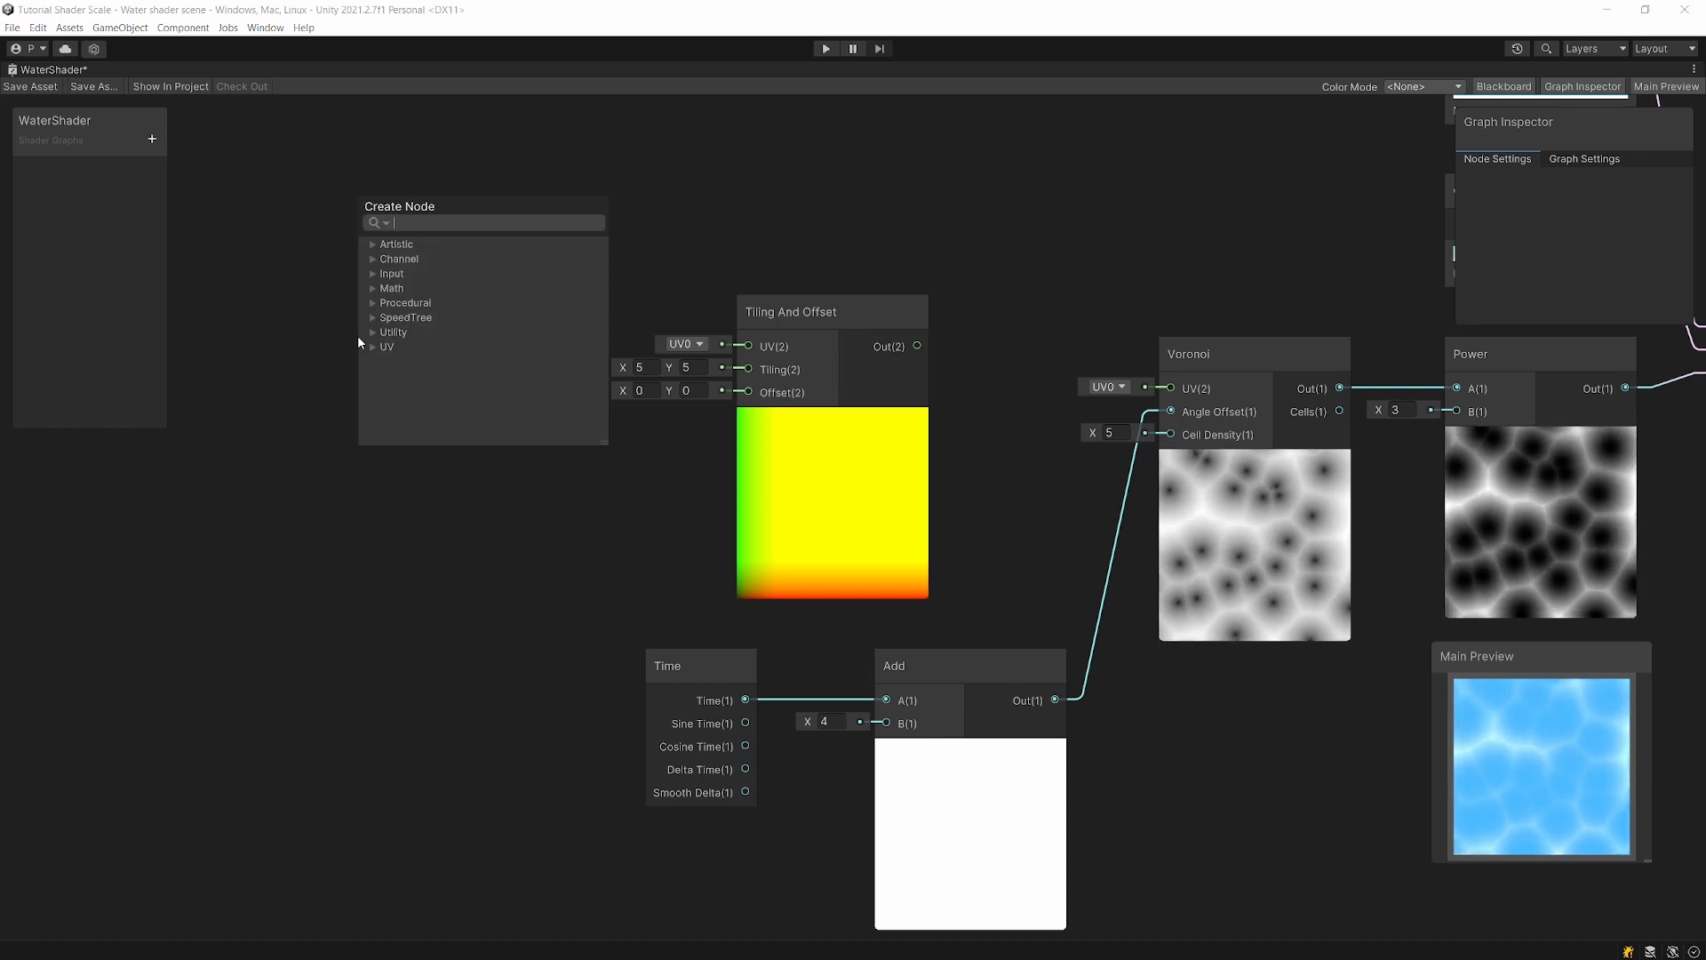
type("Obj")
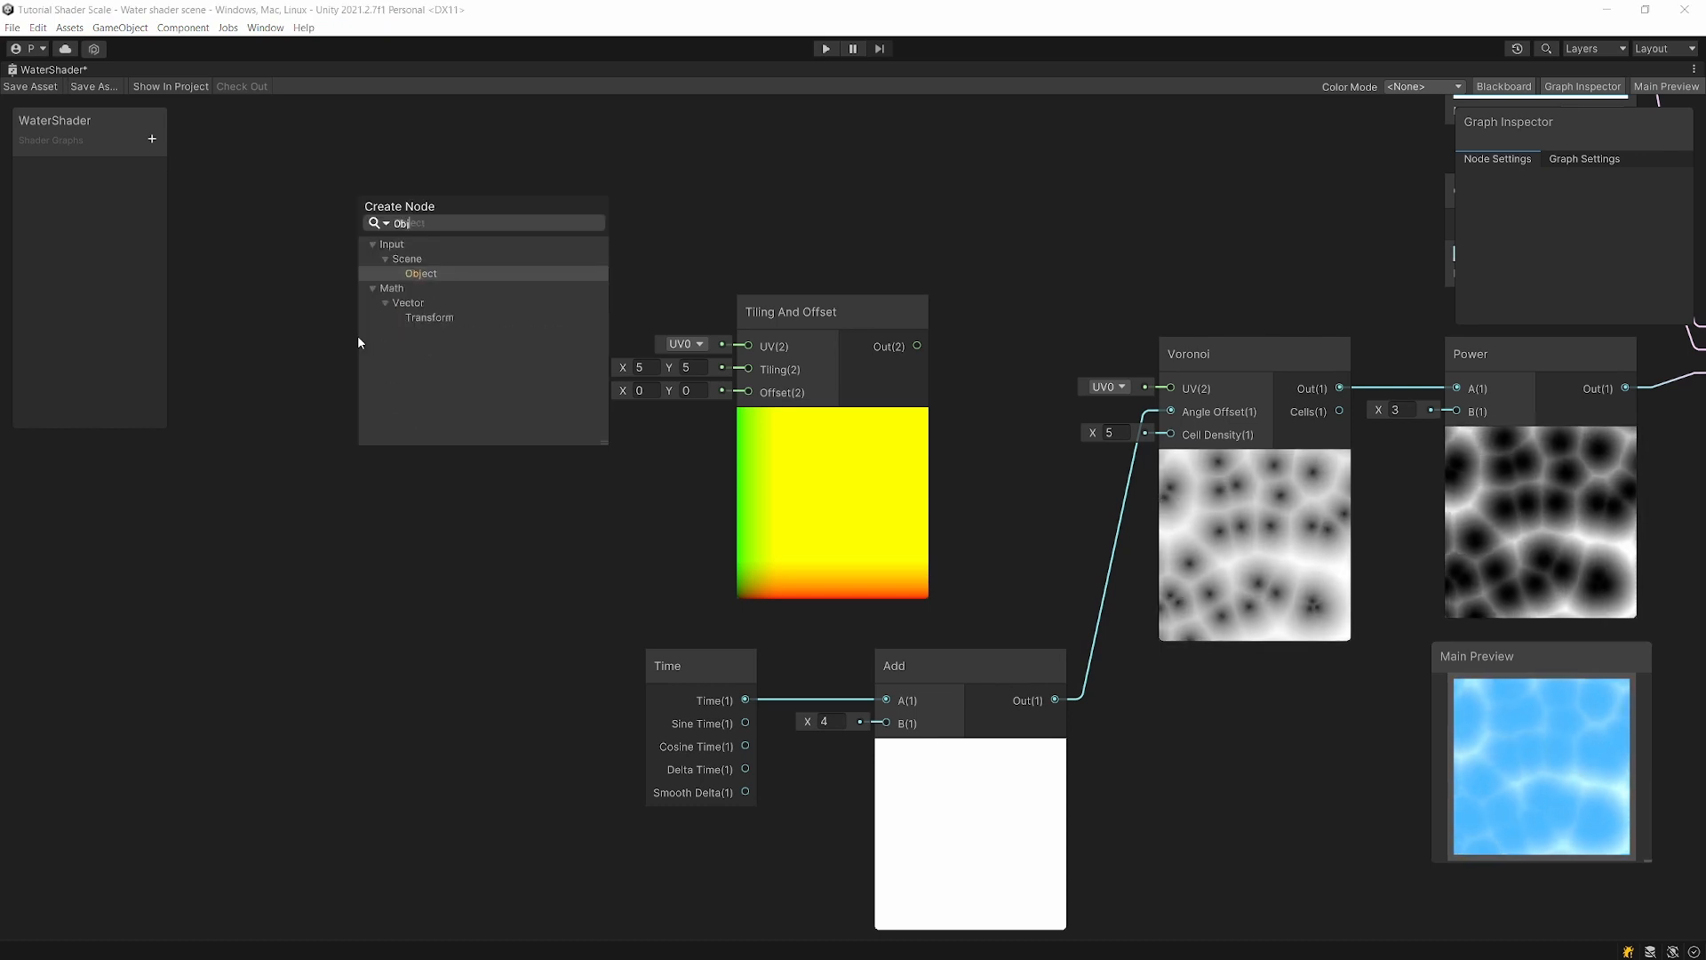
left_click(489, 271)
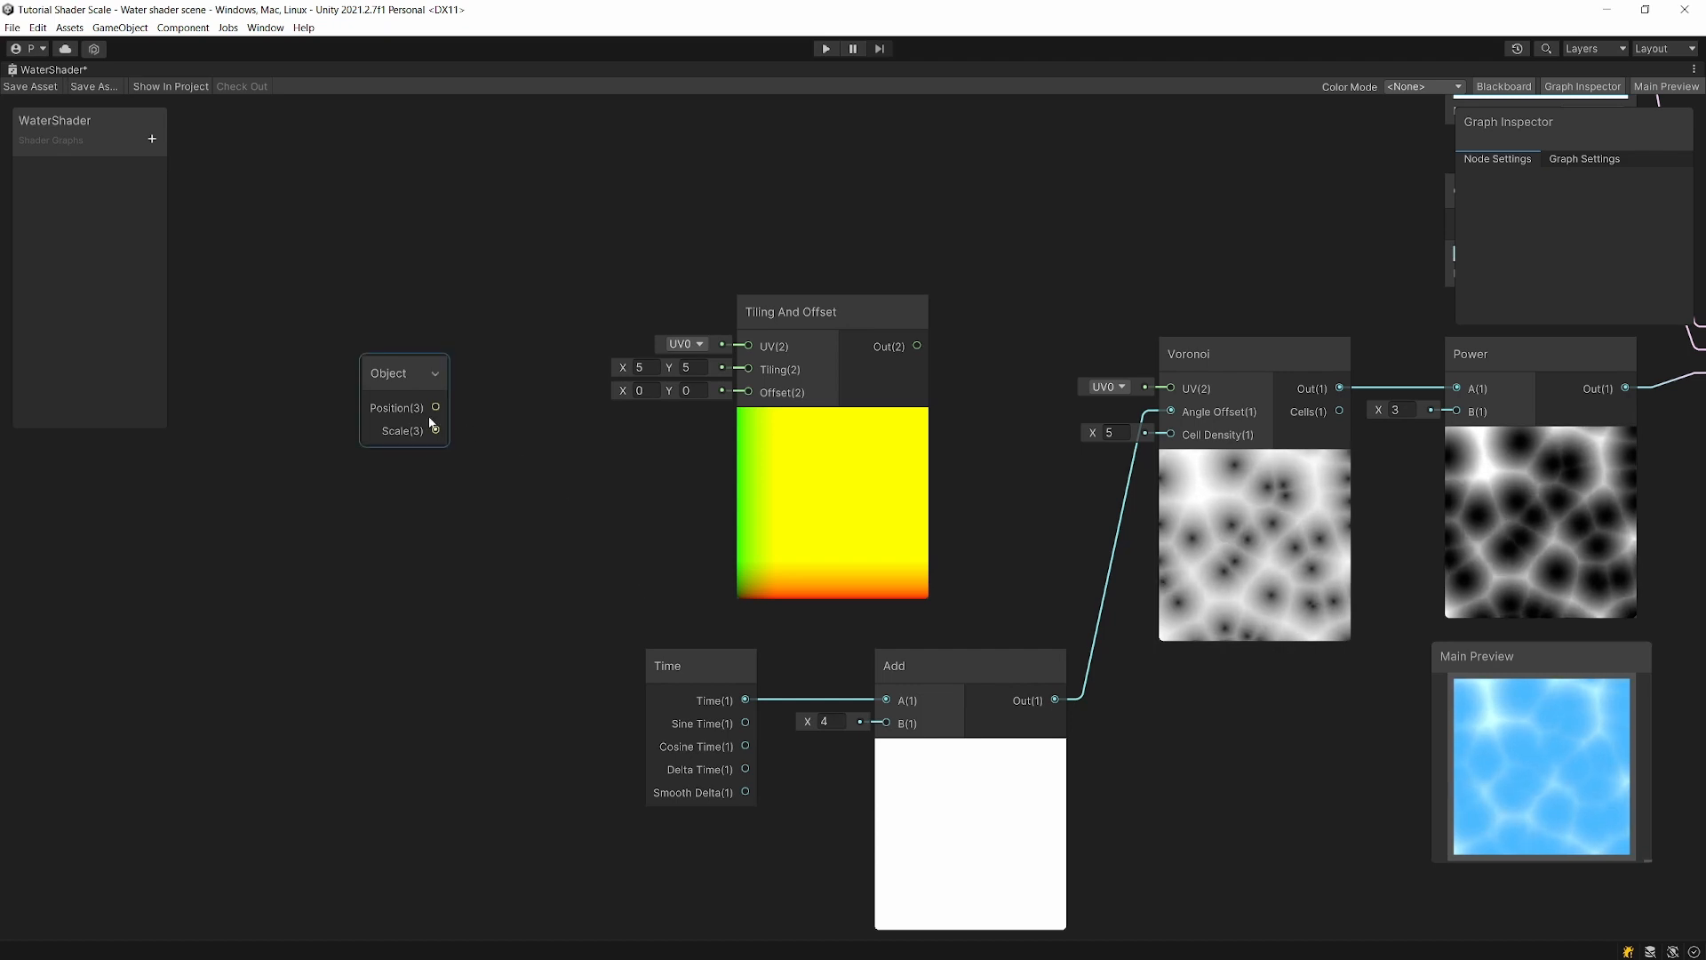
left_click_drag(391, 373, 264, 373)
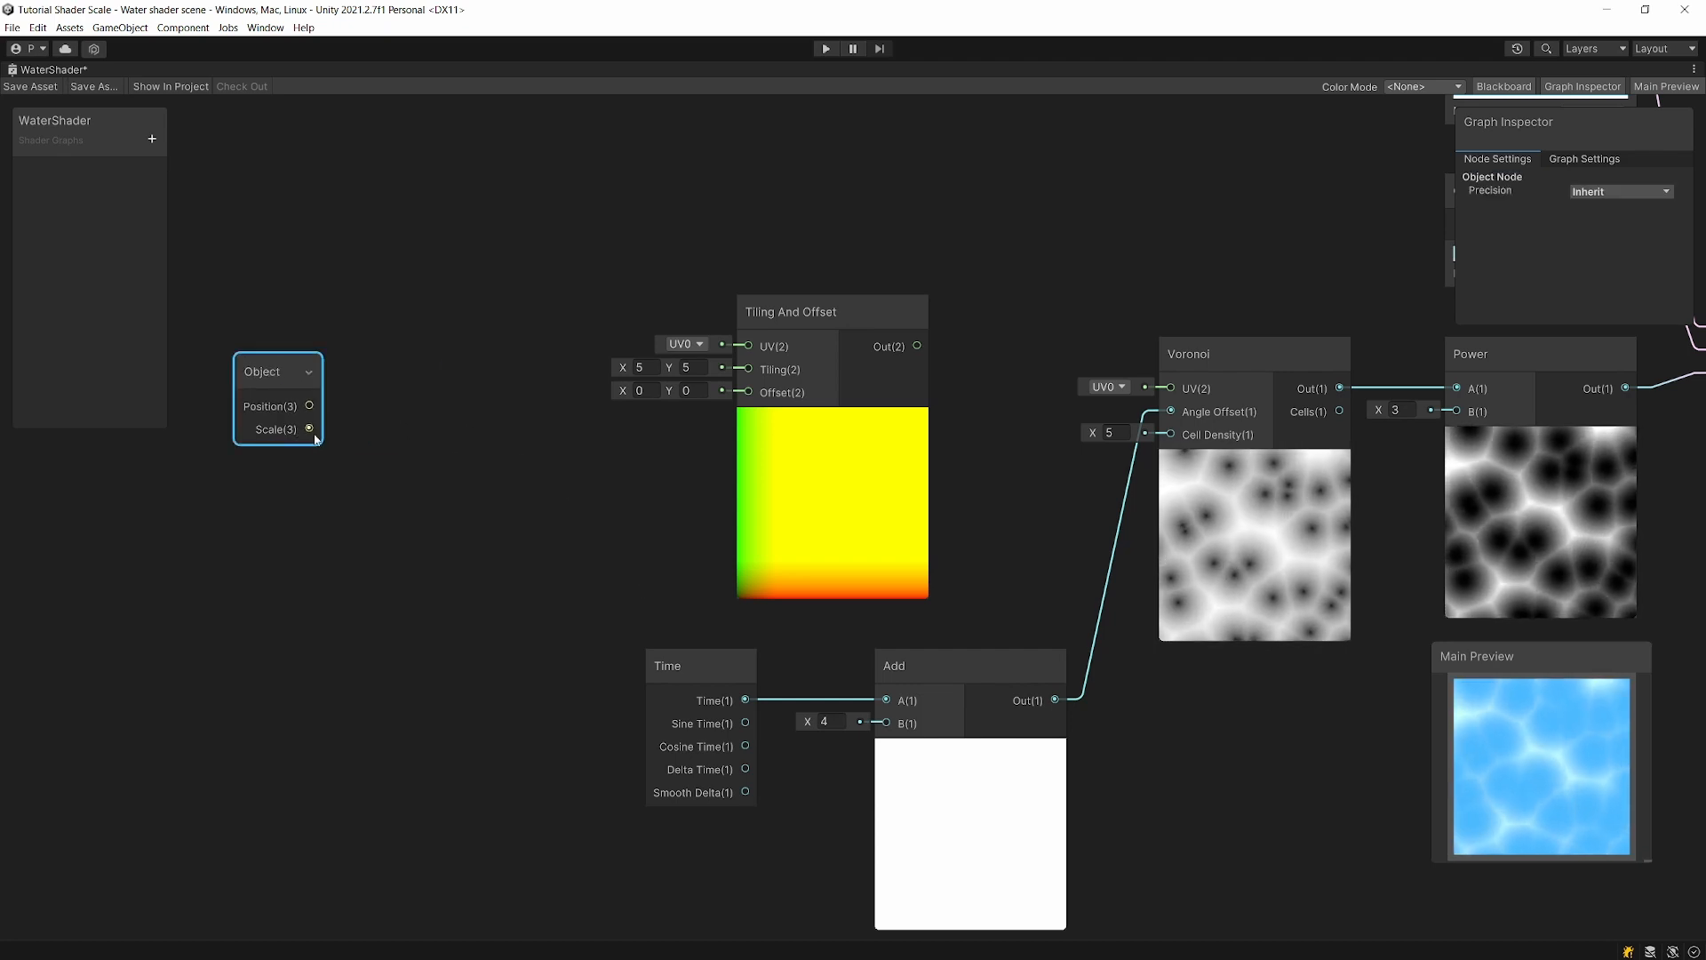
Step: Create a Split node fed by the Object node's Scale output
left_click_drag(367, 434, 373, 434)
type("split")
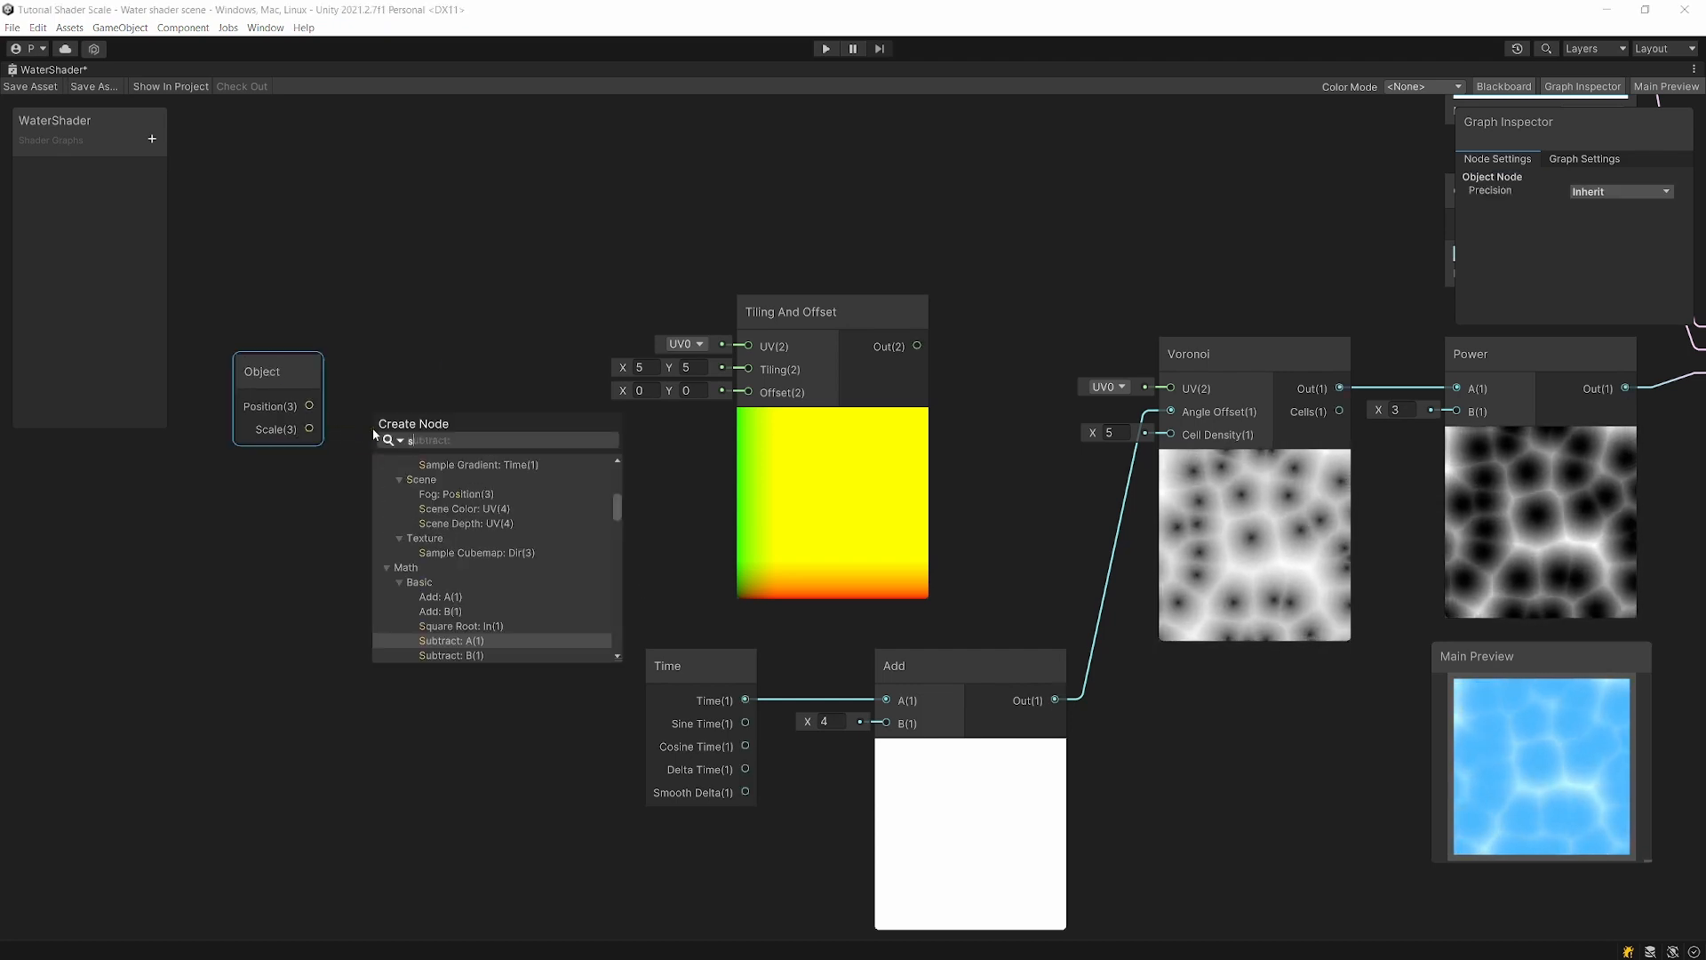
key("Return")
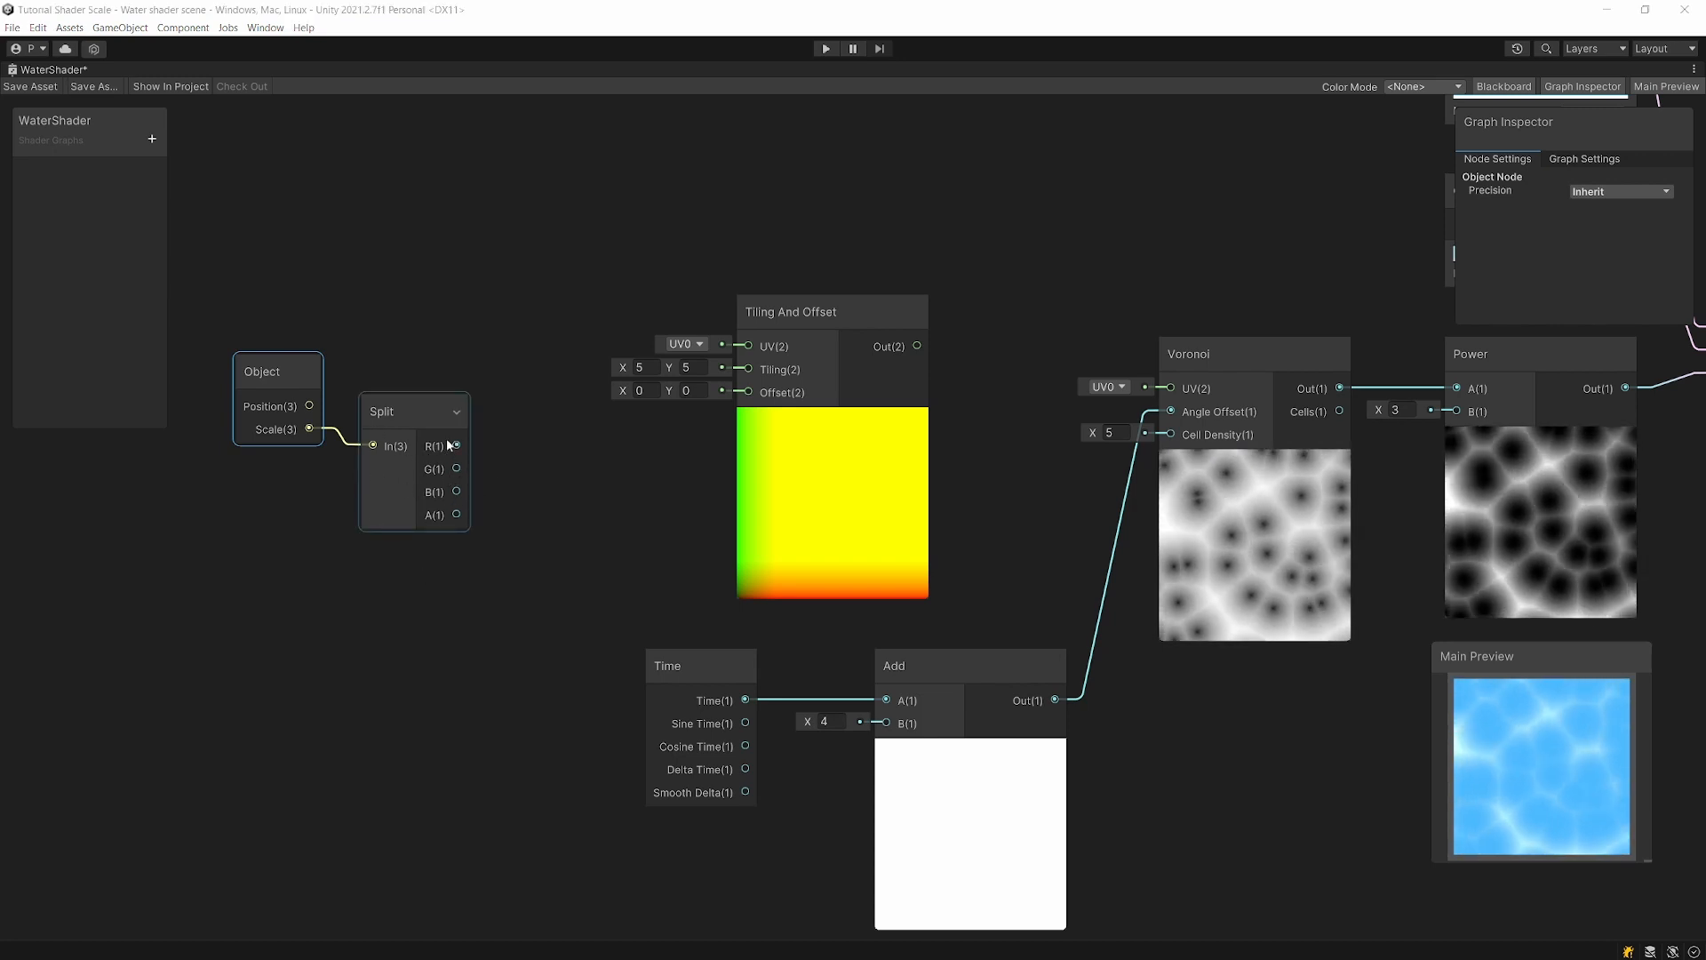
Step: Leave the maximized graph and try scaling the Plane to X 2.68, Y 2.03 and Z 3.53
key("shift+space")
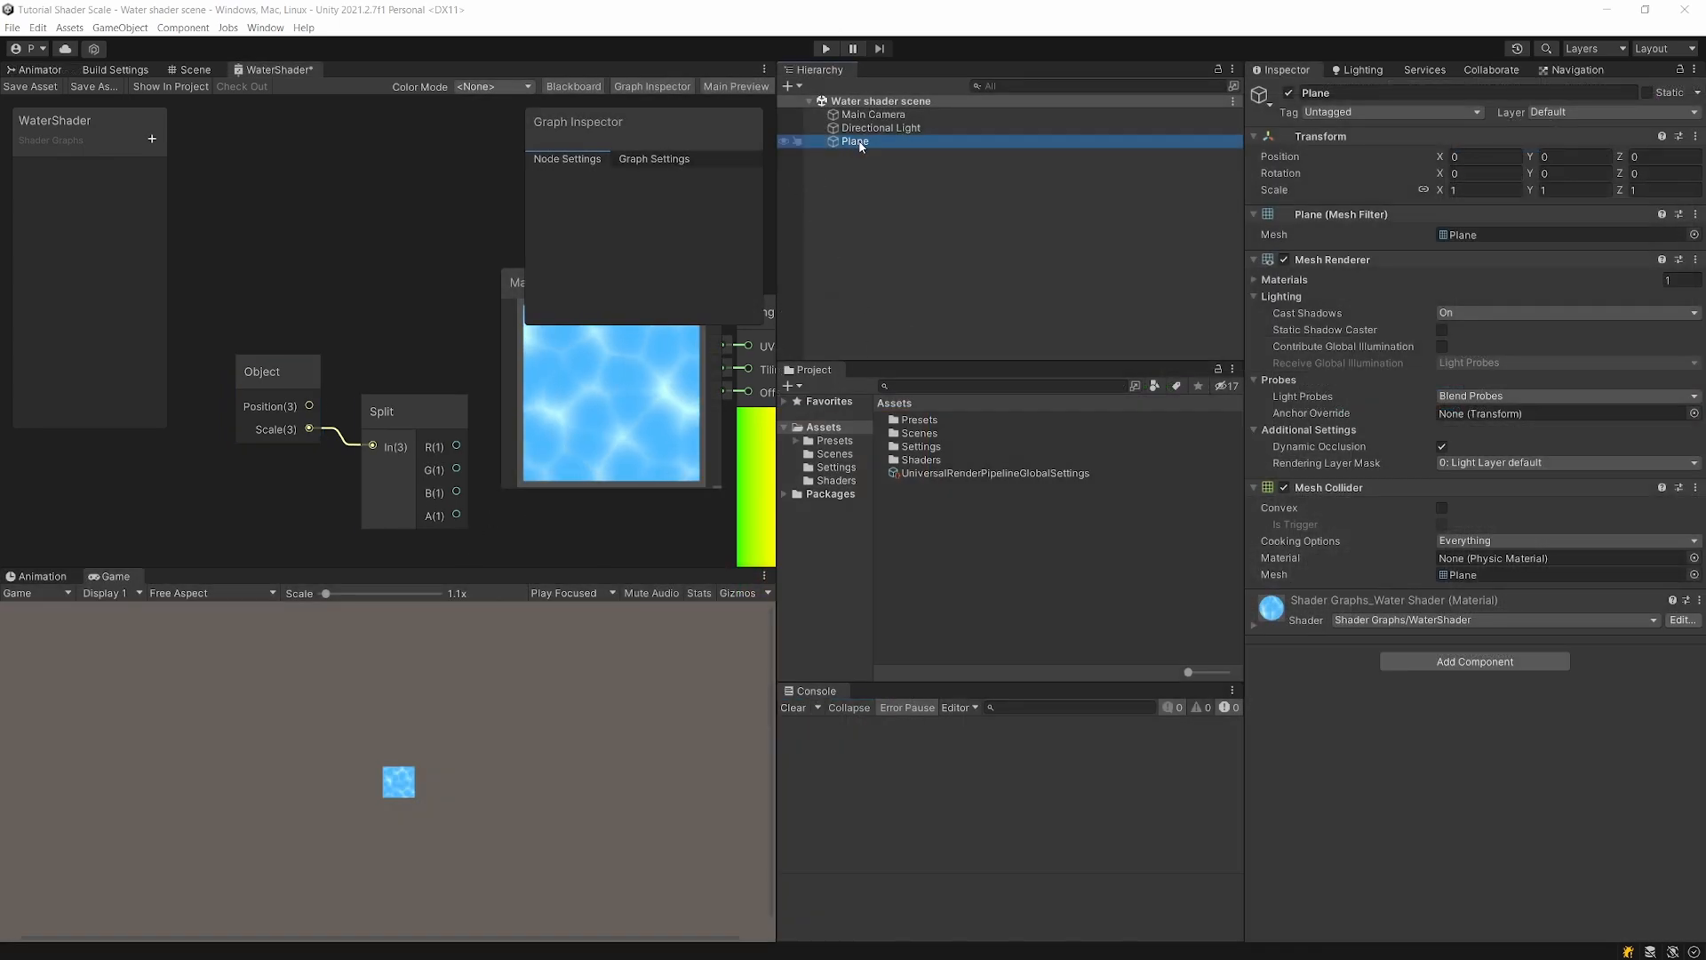
left_click(1482, 190)
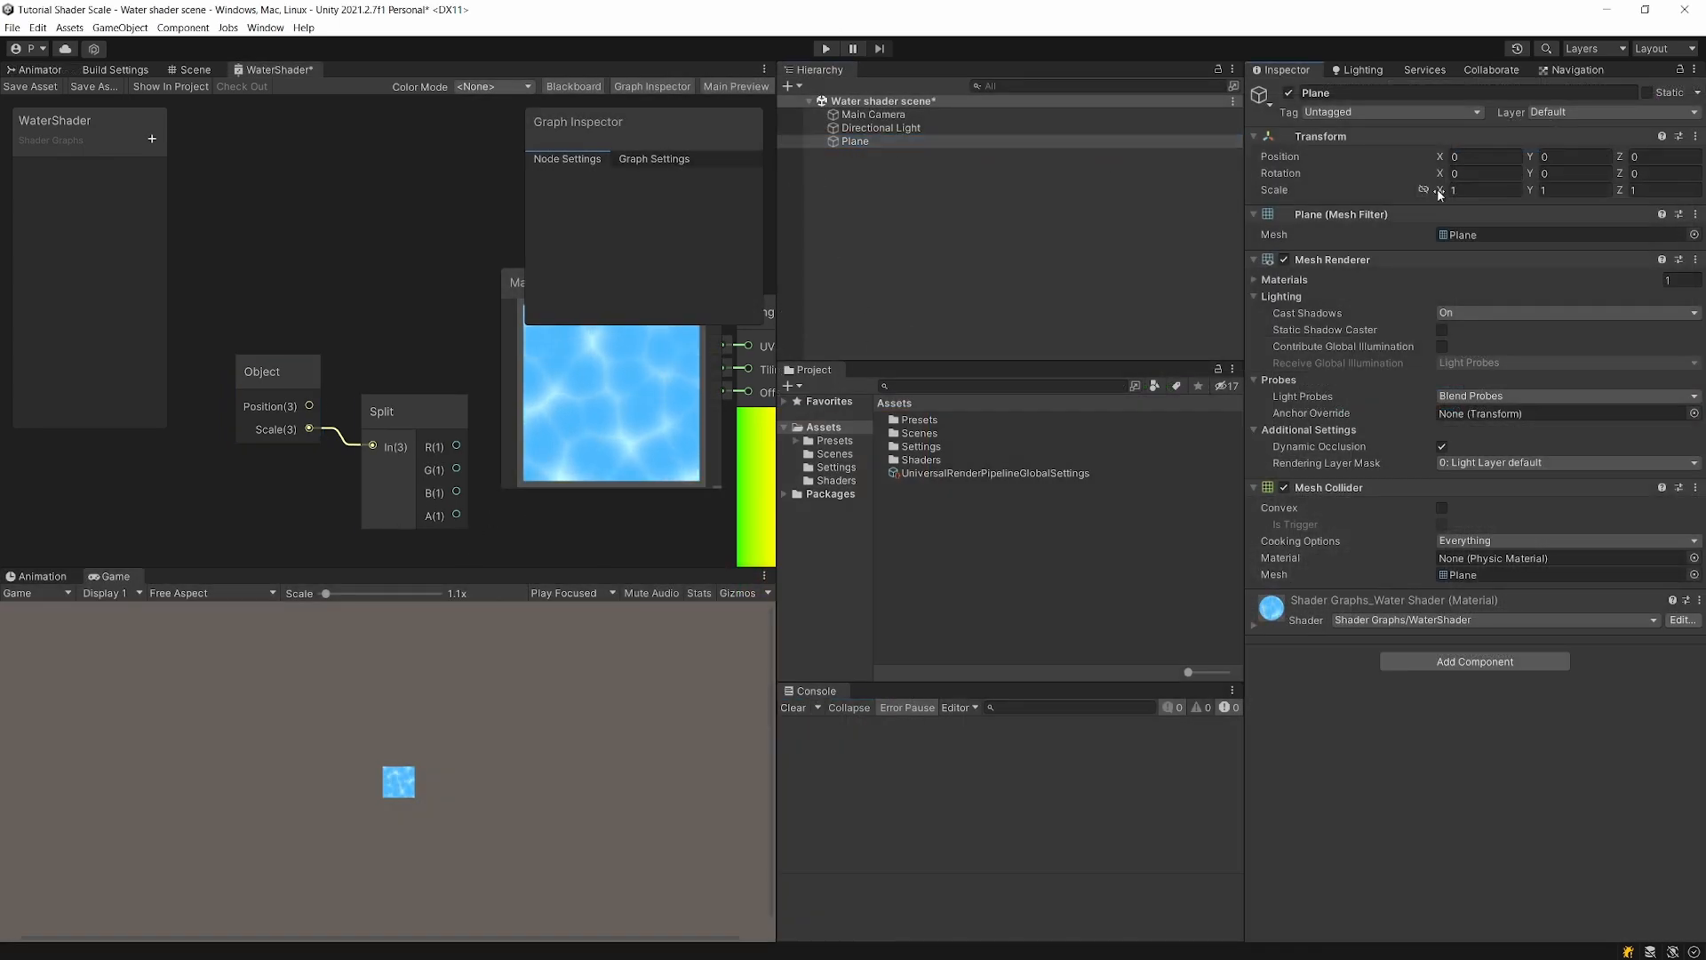
type("2.62")
left_click_drag(1619, 192, 1699, 197)
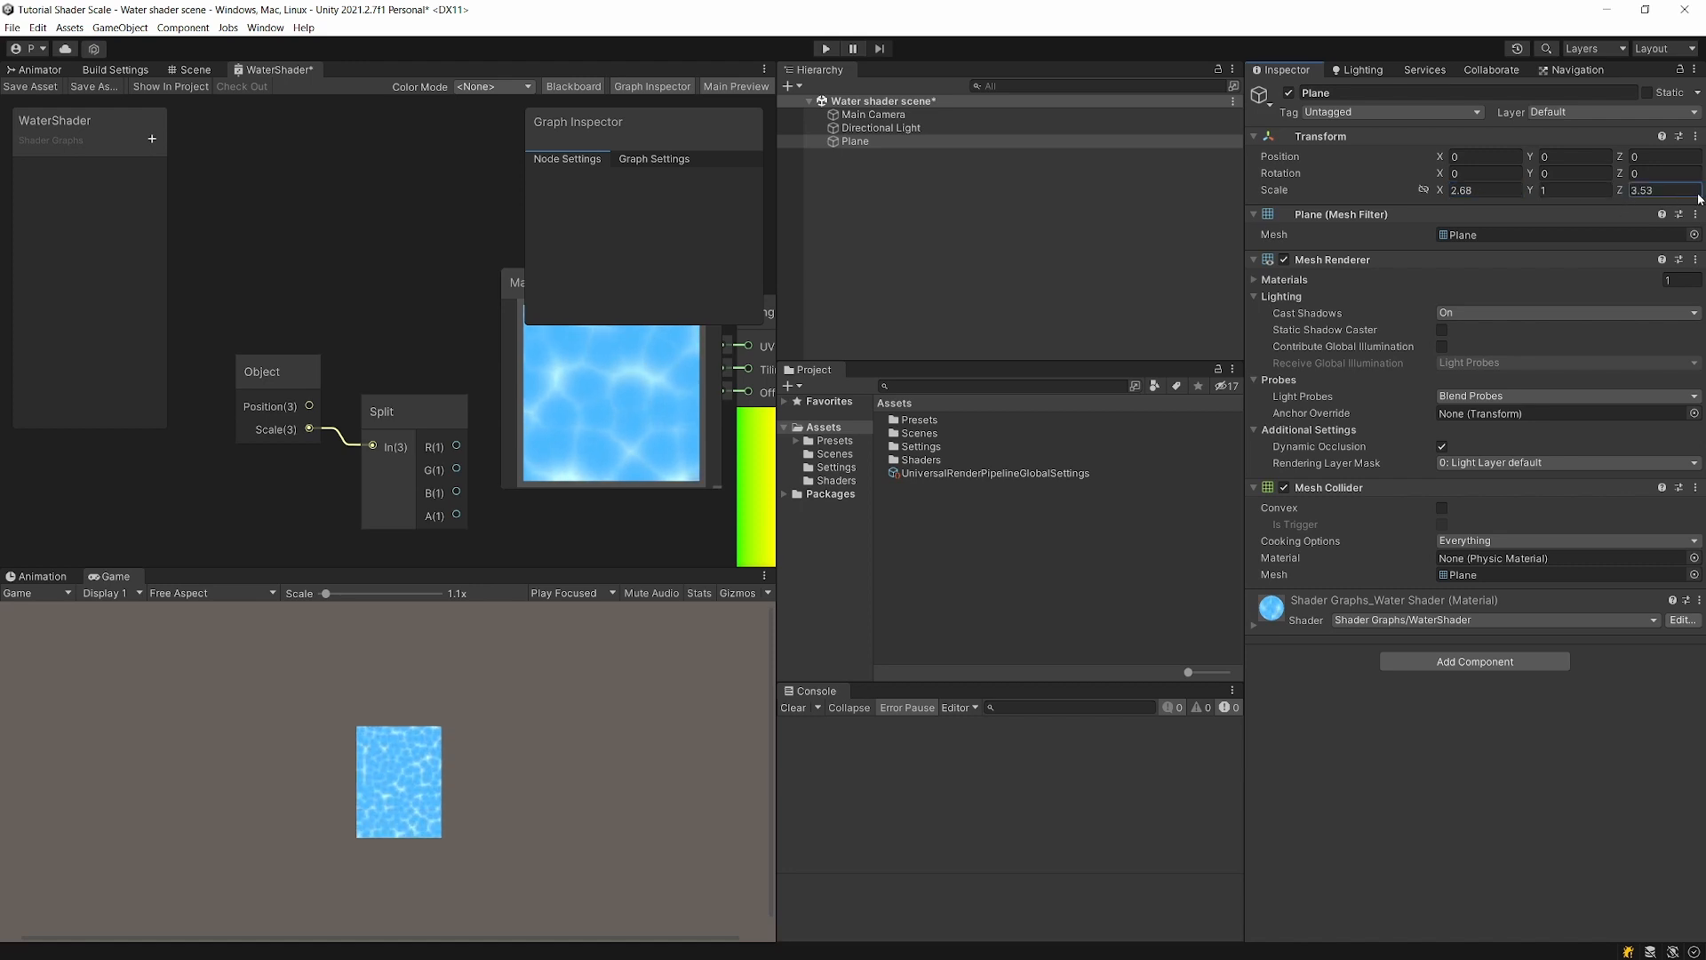
left_click_drag(1531, 190, 1572, 190)
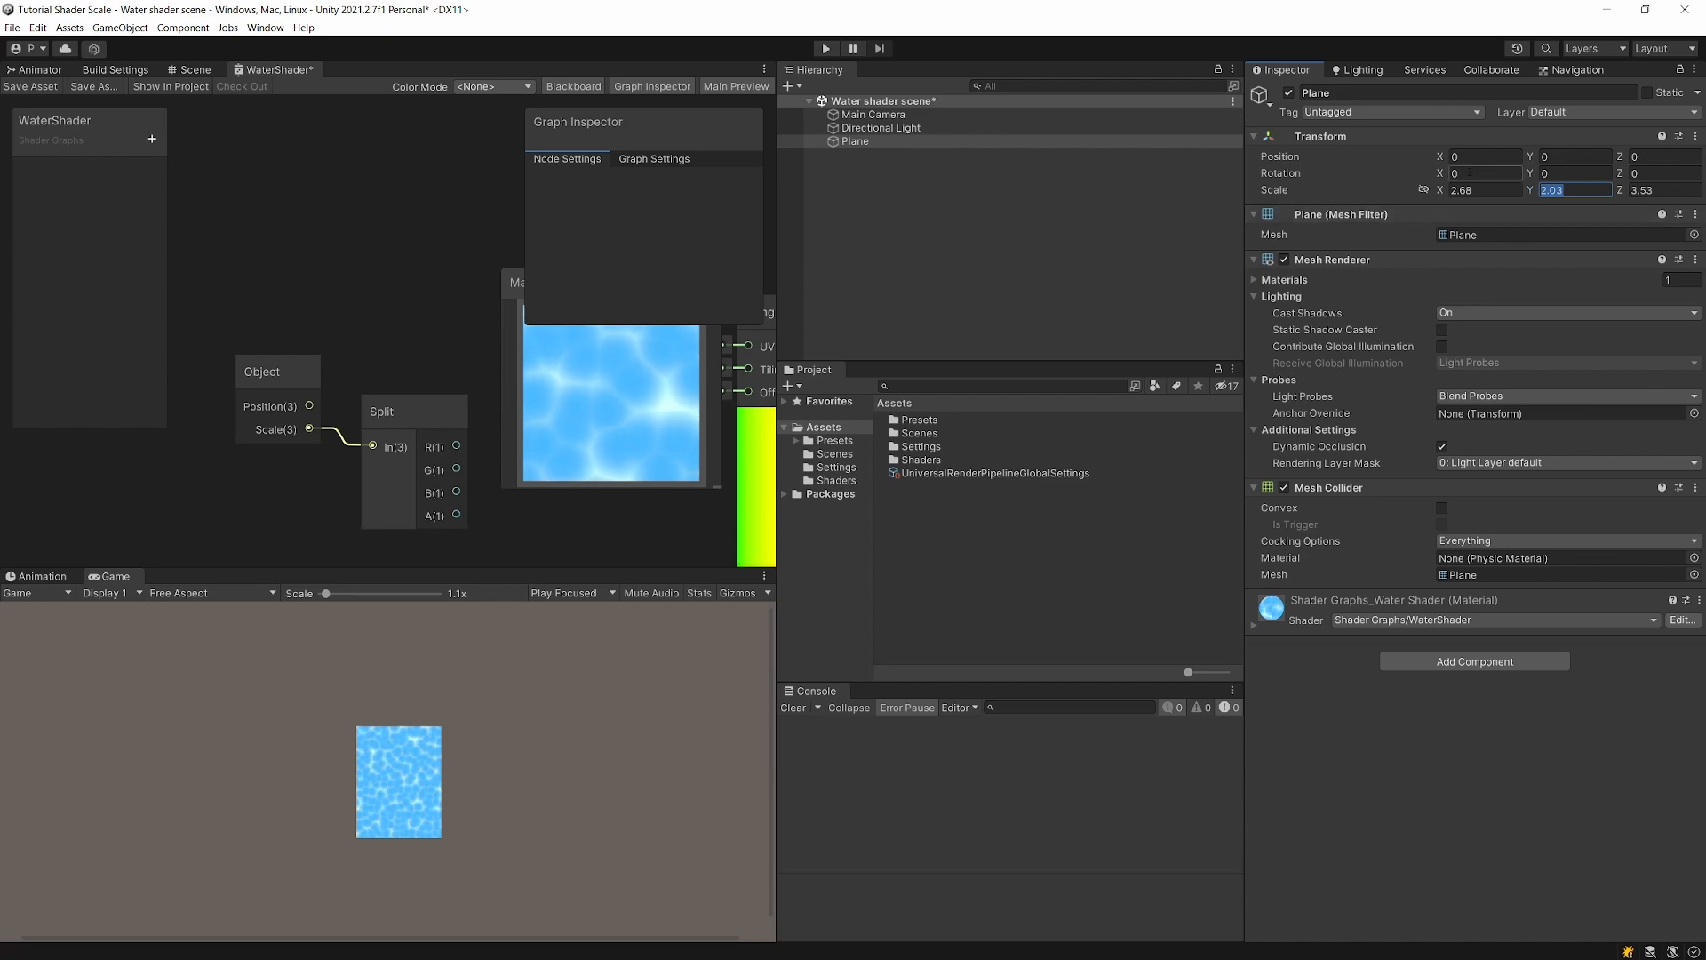
Step: Reset the Plane's scale to 1 on X, Y and Z and maximize the WaterShader graph again
left_click(1479, 191)
type("1")
key("Tab")
type("1")
key("Tab")
type("1")
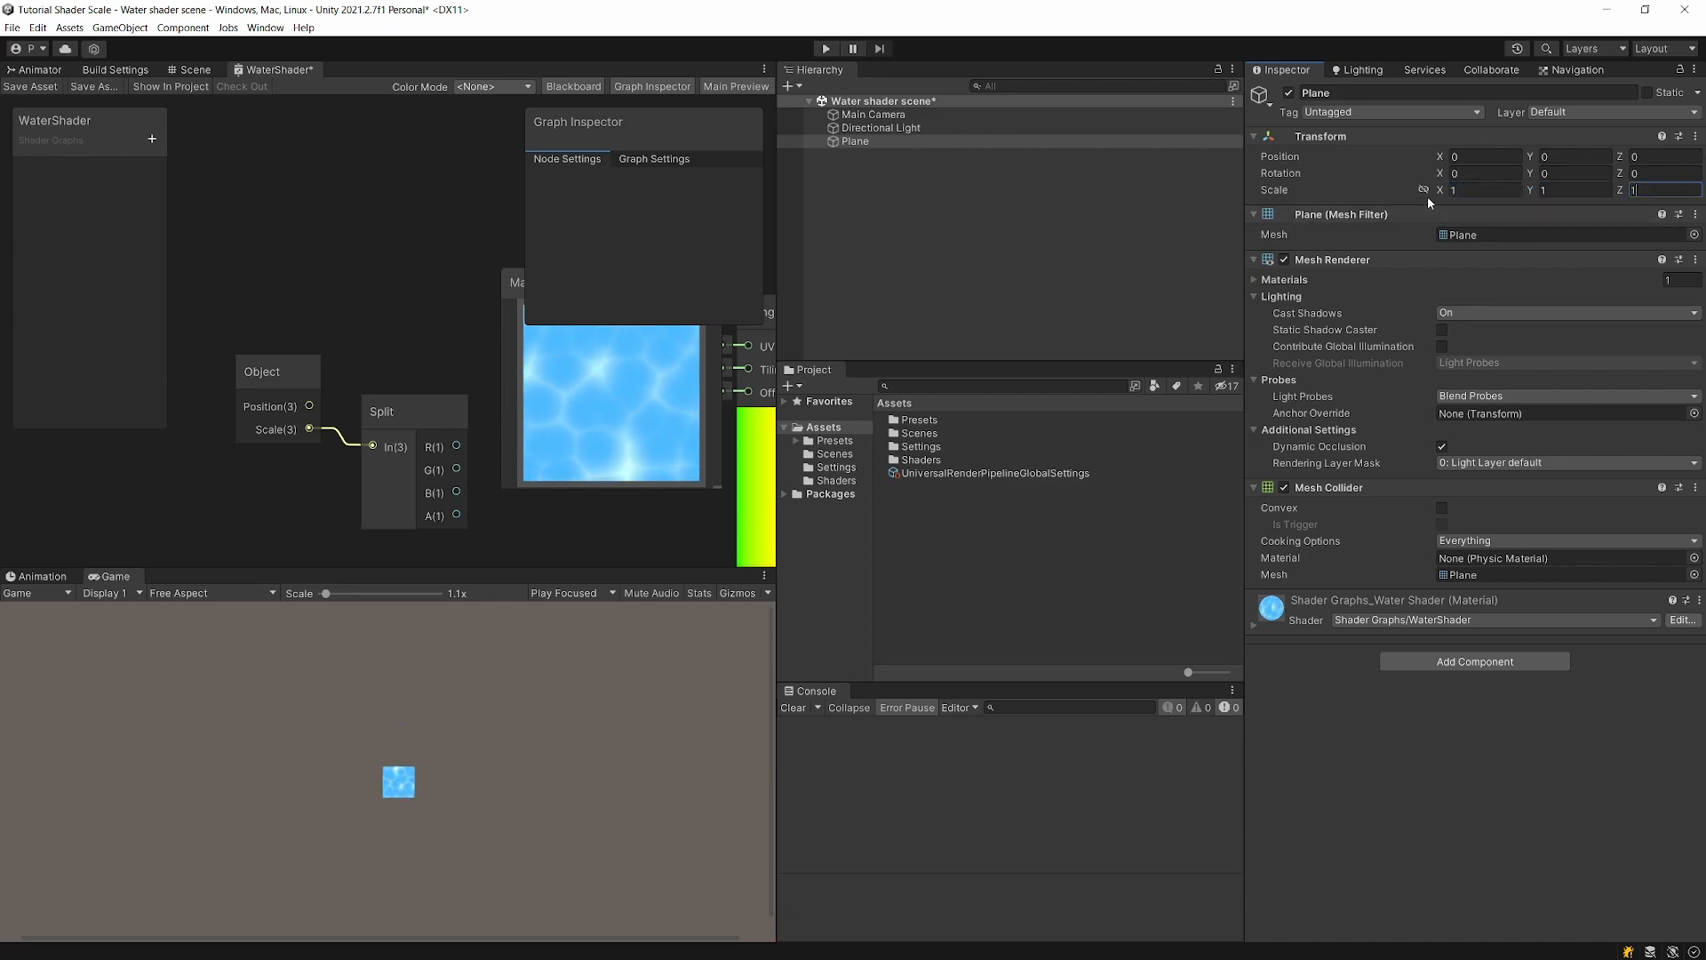
key("shift+space")
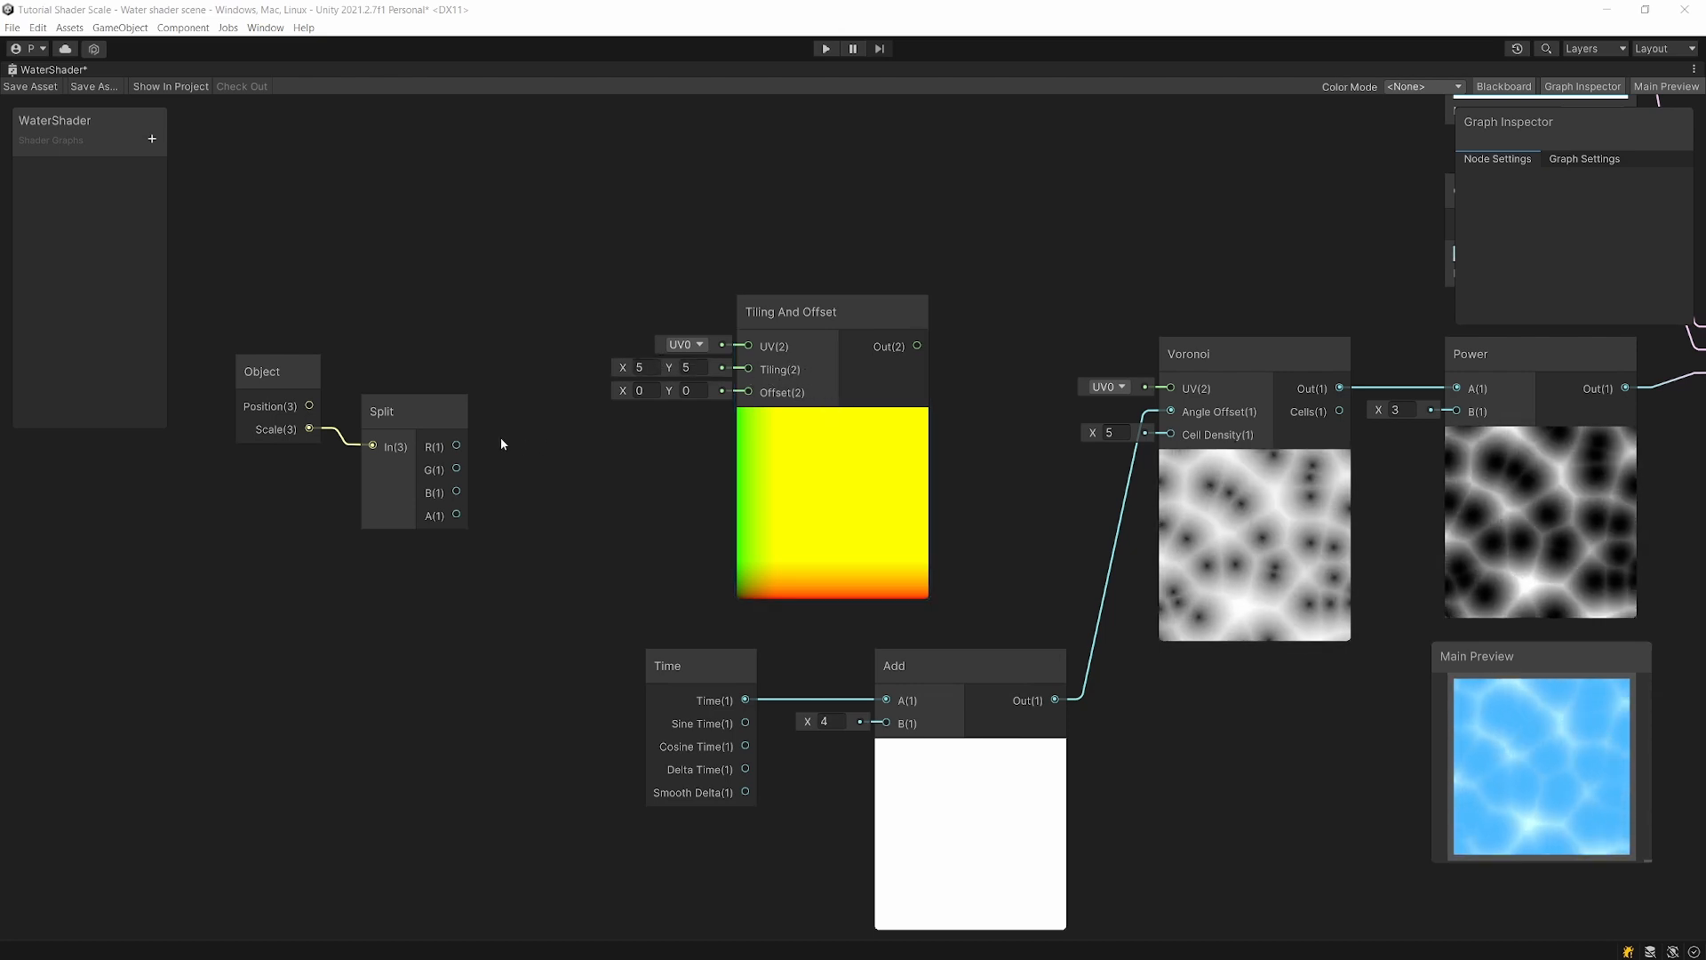
Step: Move the Object and Split nodes together farther away from the Tiling And Offset node to free up space
left_click_drag(475, 558, 241, 320)
left_click_drag(376, 416, 281, 424)
left_click(426, 476)
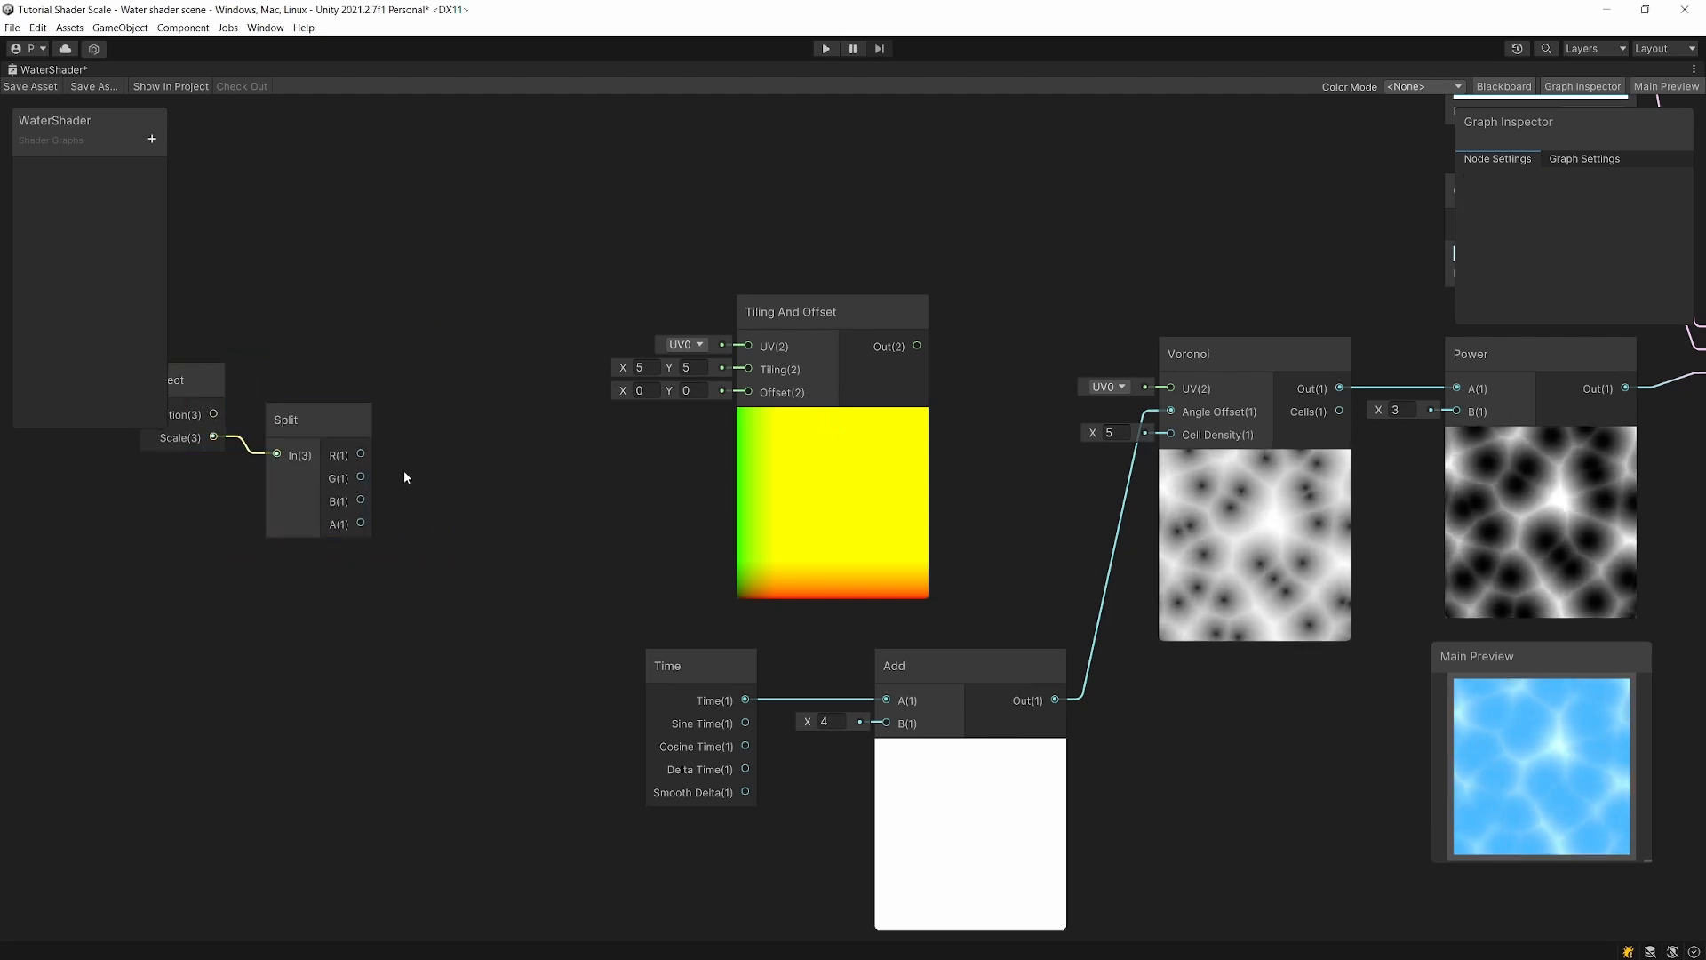
Step: Create a Vector 2 node after Split, feeding its X from Split's R output and its Y from the B output
middle_click_drag(403, 473, 444, 465)
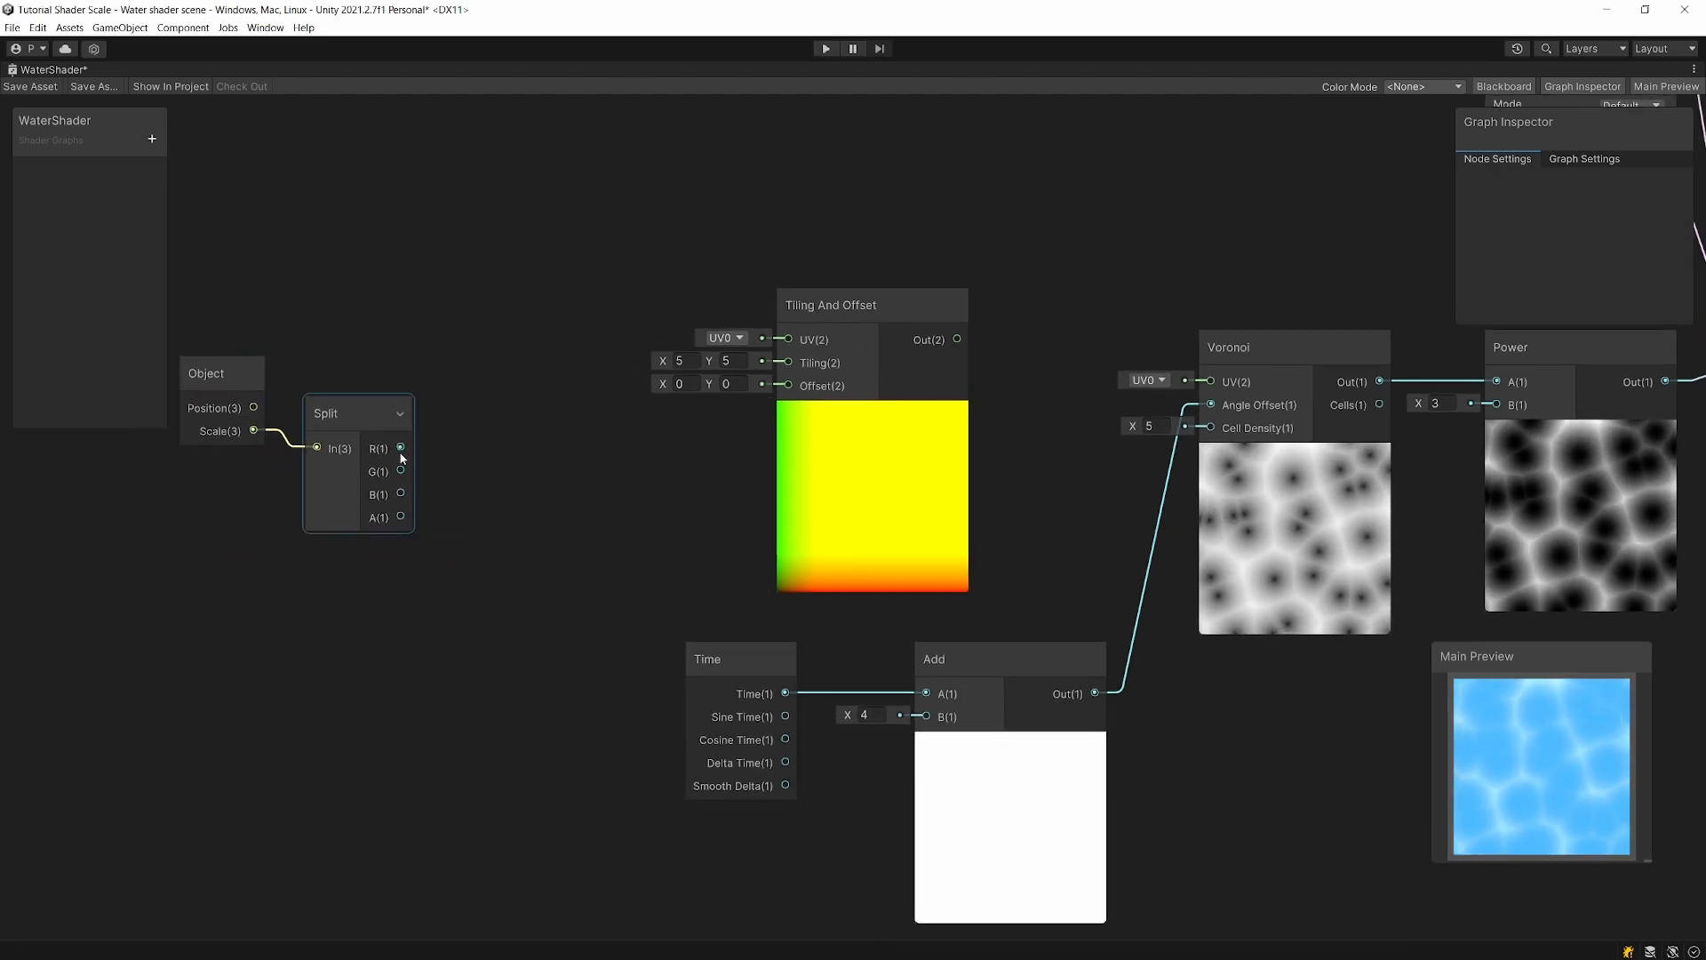
left_click_drag(420, 455, 455, 455)
type("vec")
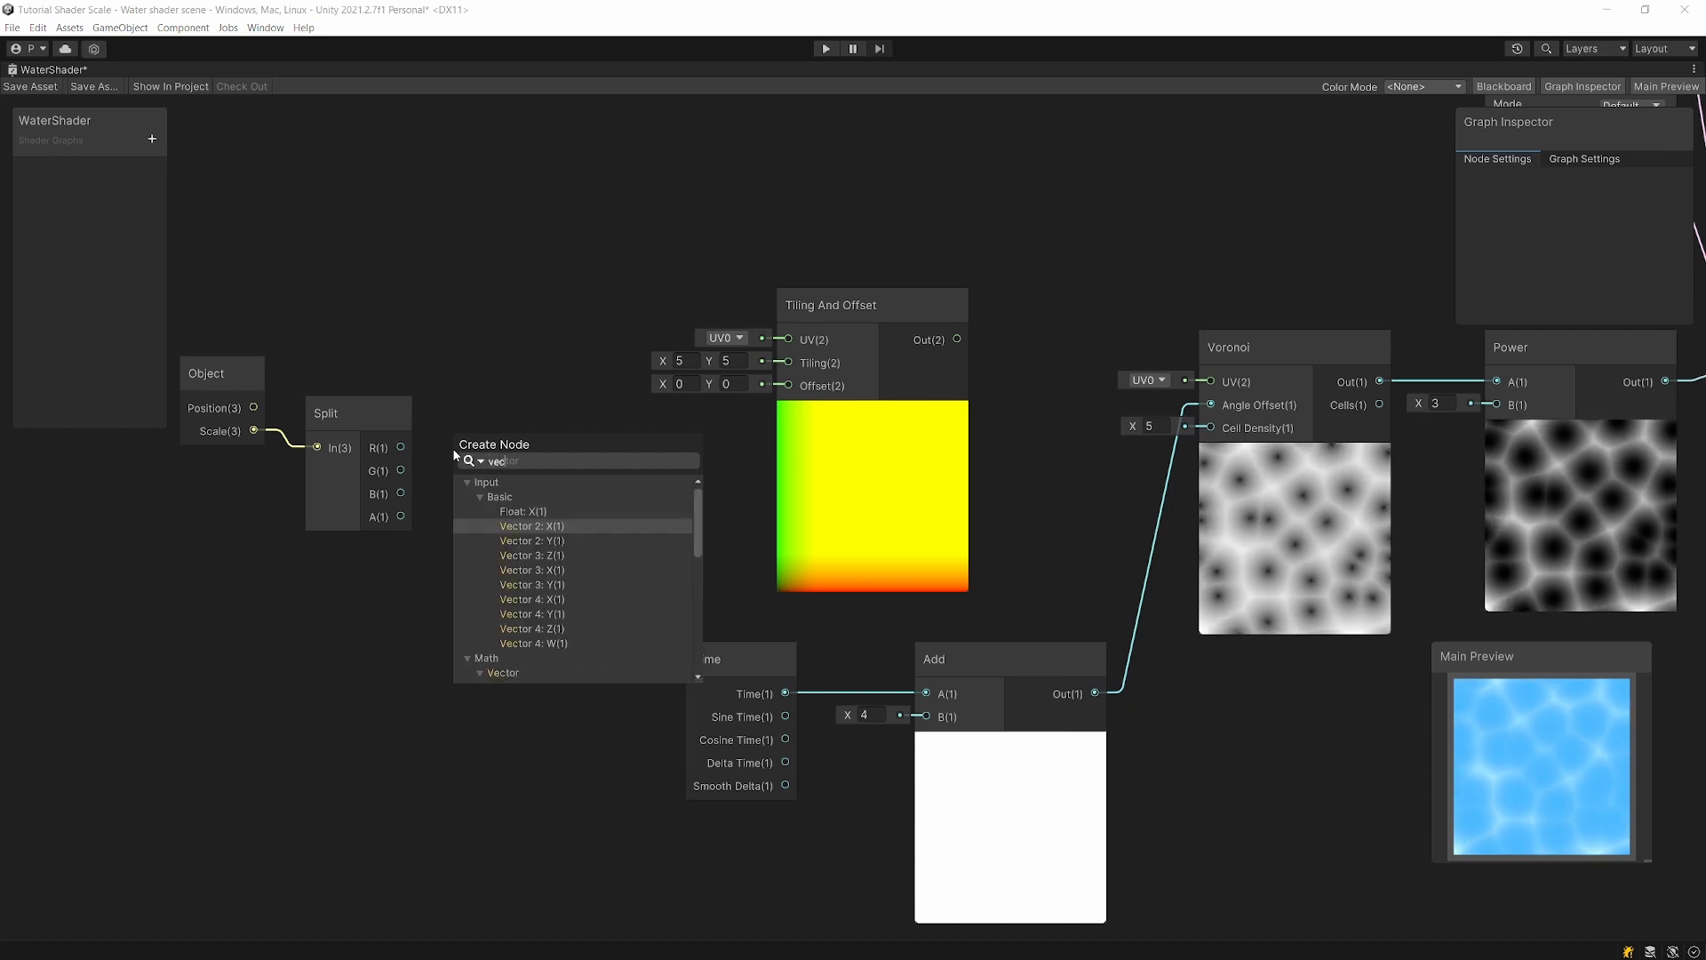
key("Return")
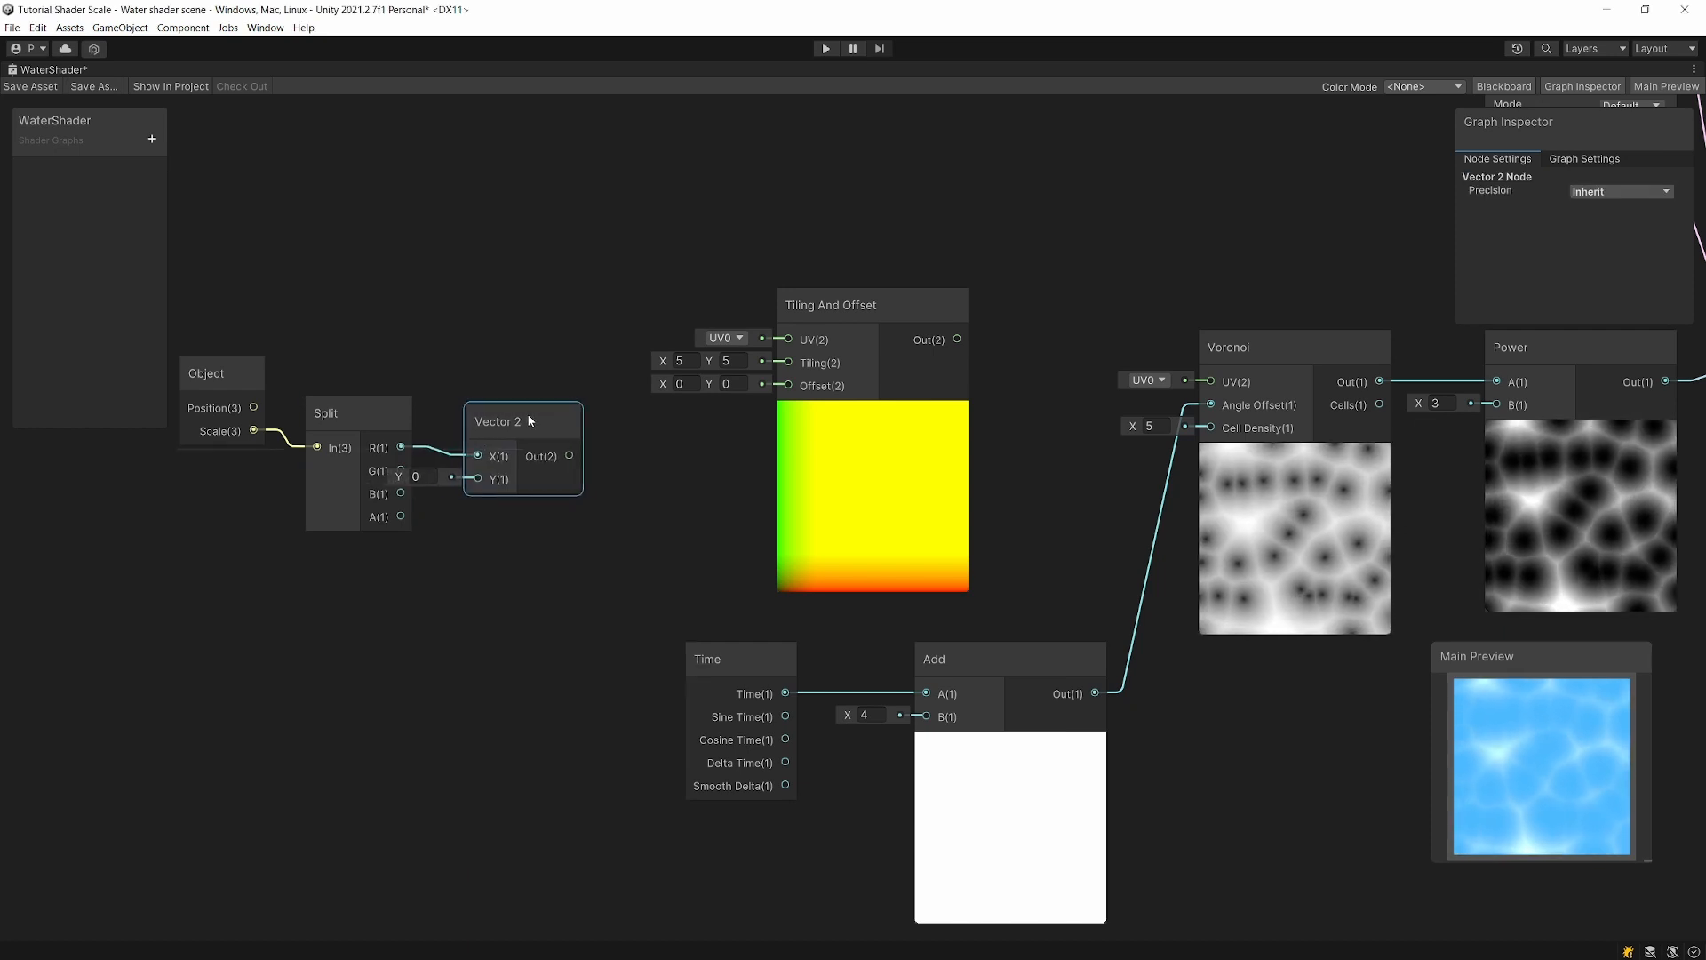
left_click_drag(522, 429, 538, 414)
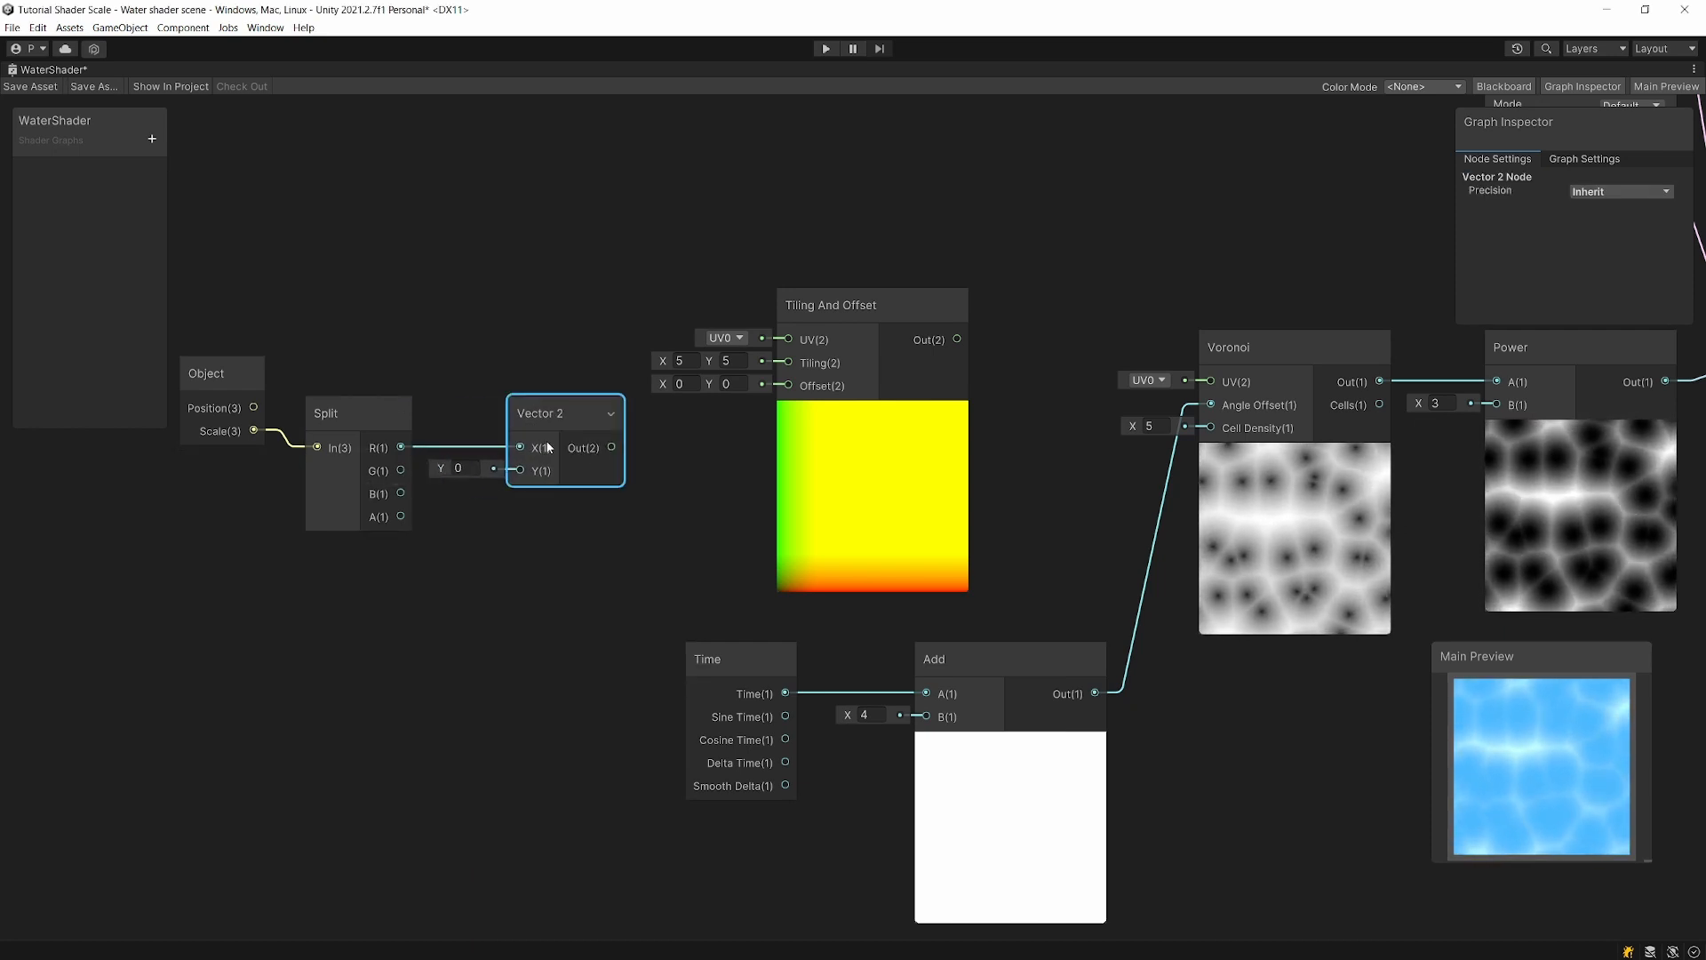
left_click_drag(399, 493, 520, 470)
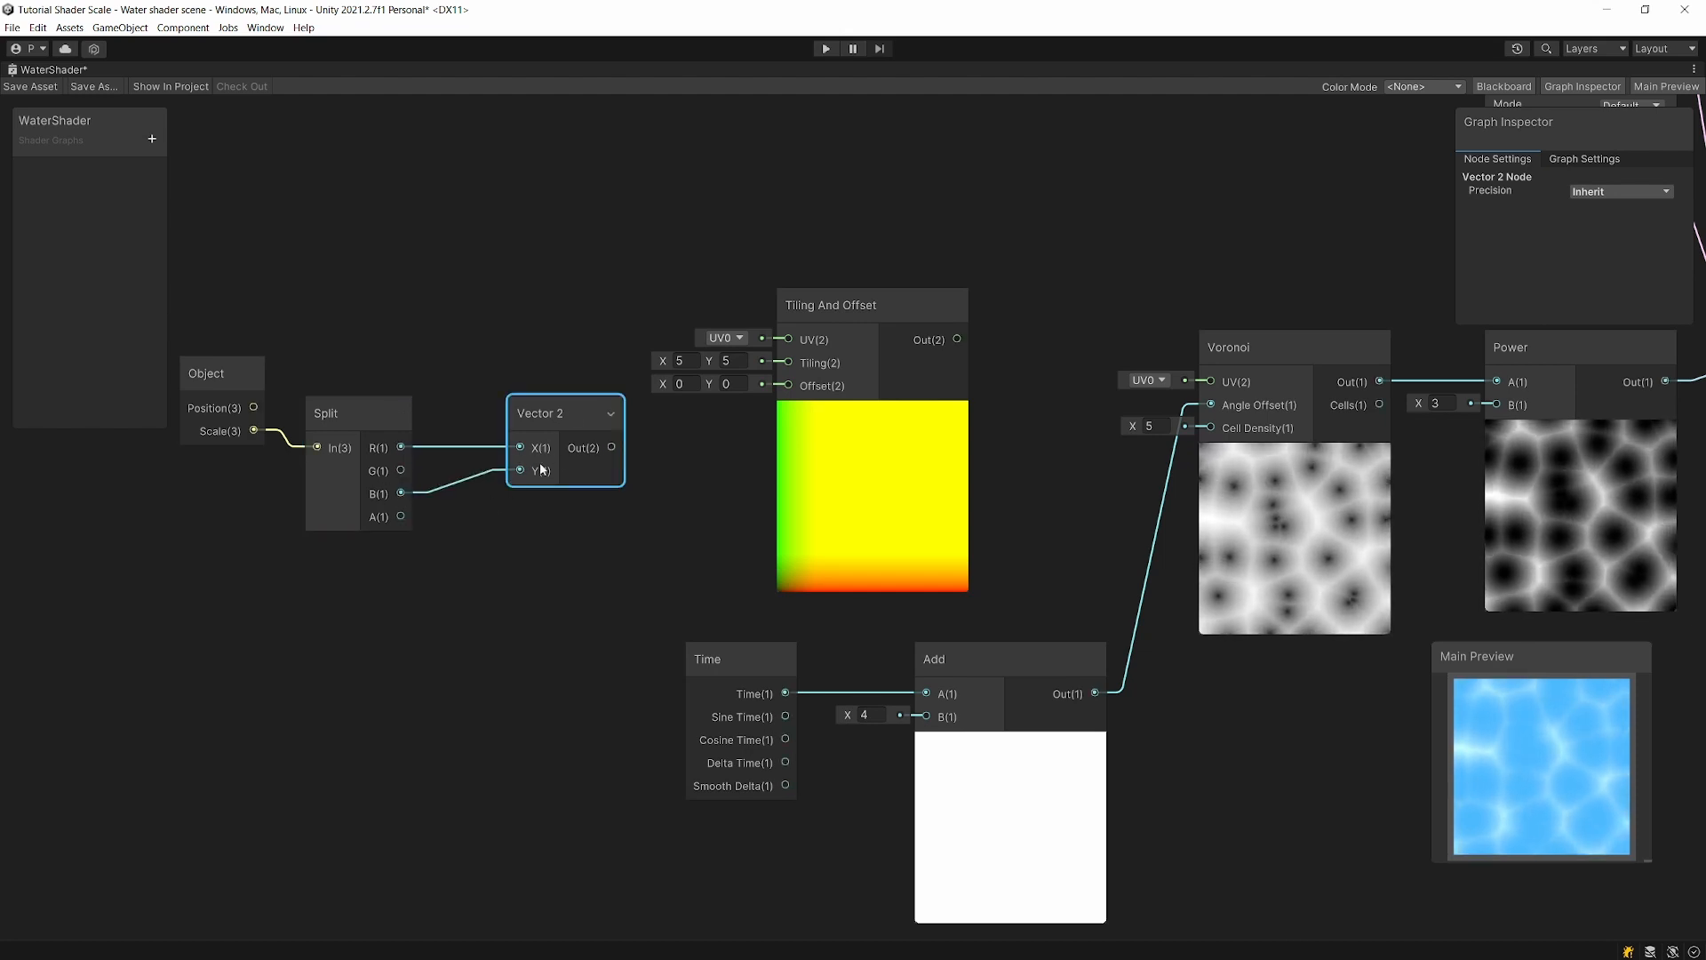
Step: Connect the Vector 2 output to the Tiling input and the Tiling And Offset output to the Voronoi UV input
left_click_drag(780, 365, 788, 363)
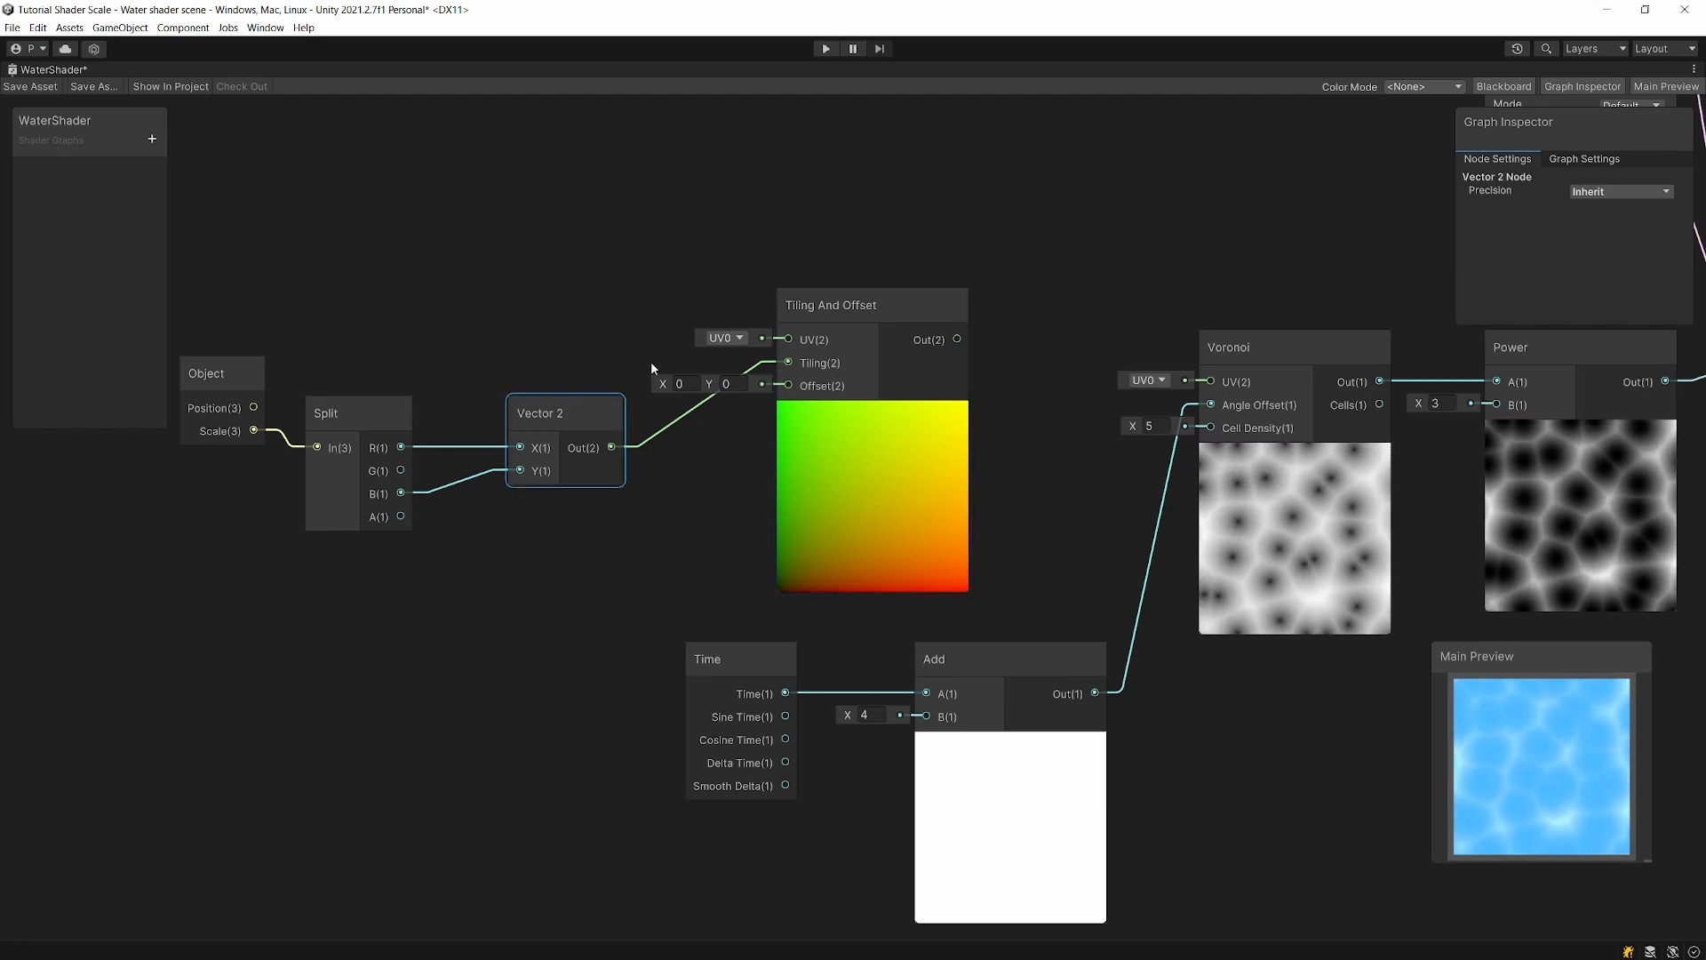
middle_click_drag(819, 223, 500, 221)
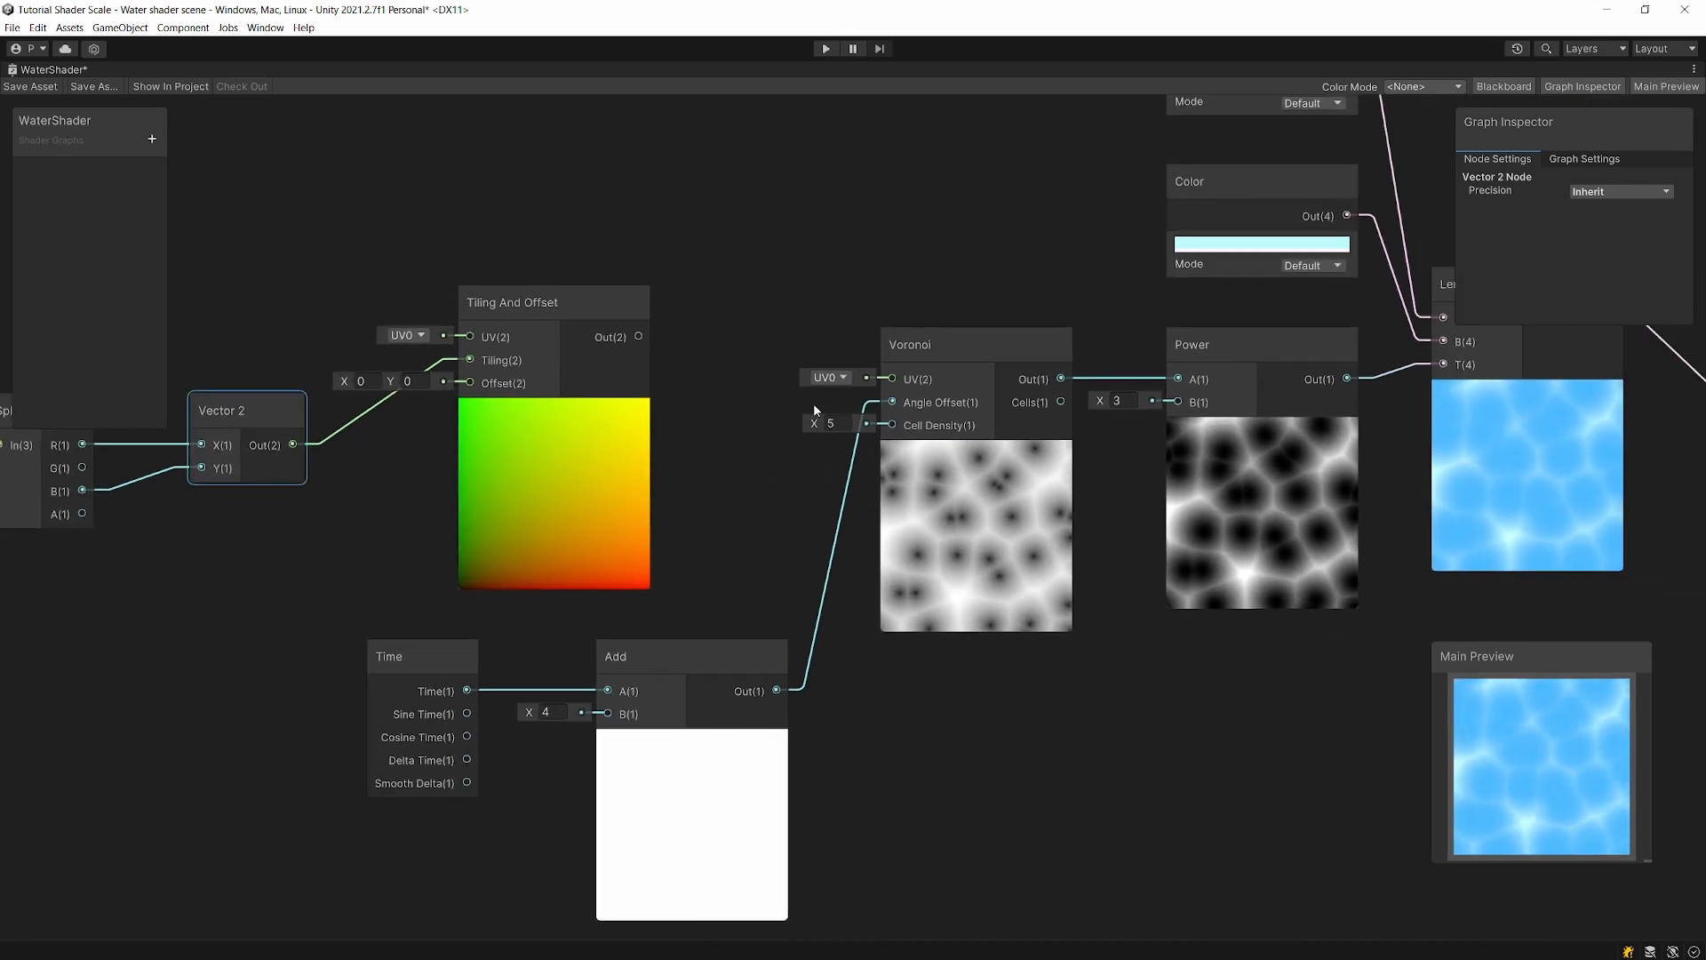
left_click_drag(639, 336, 893, 379)
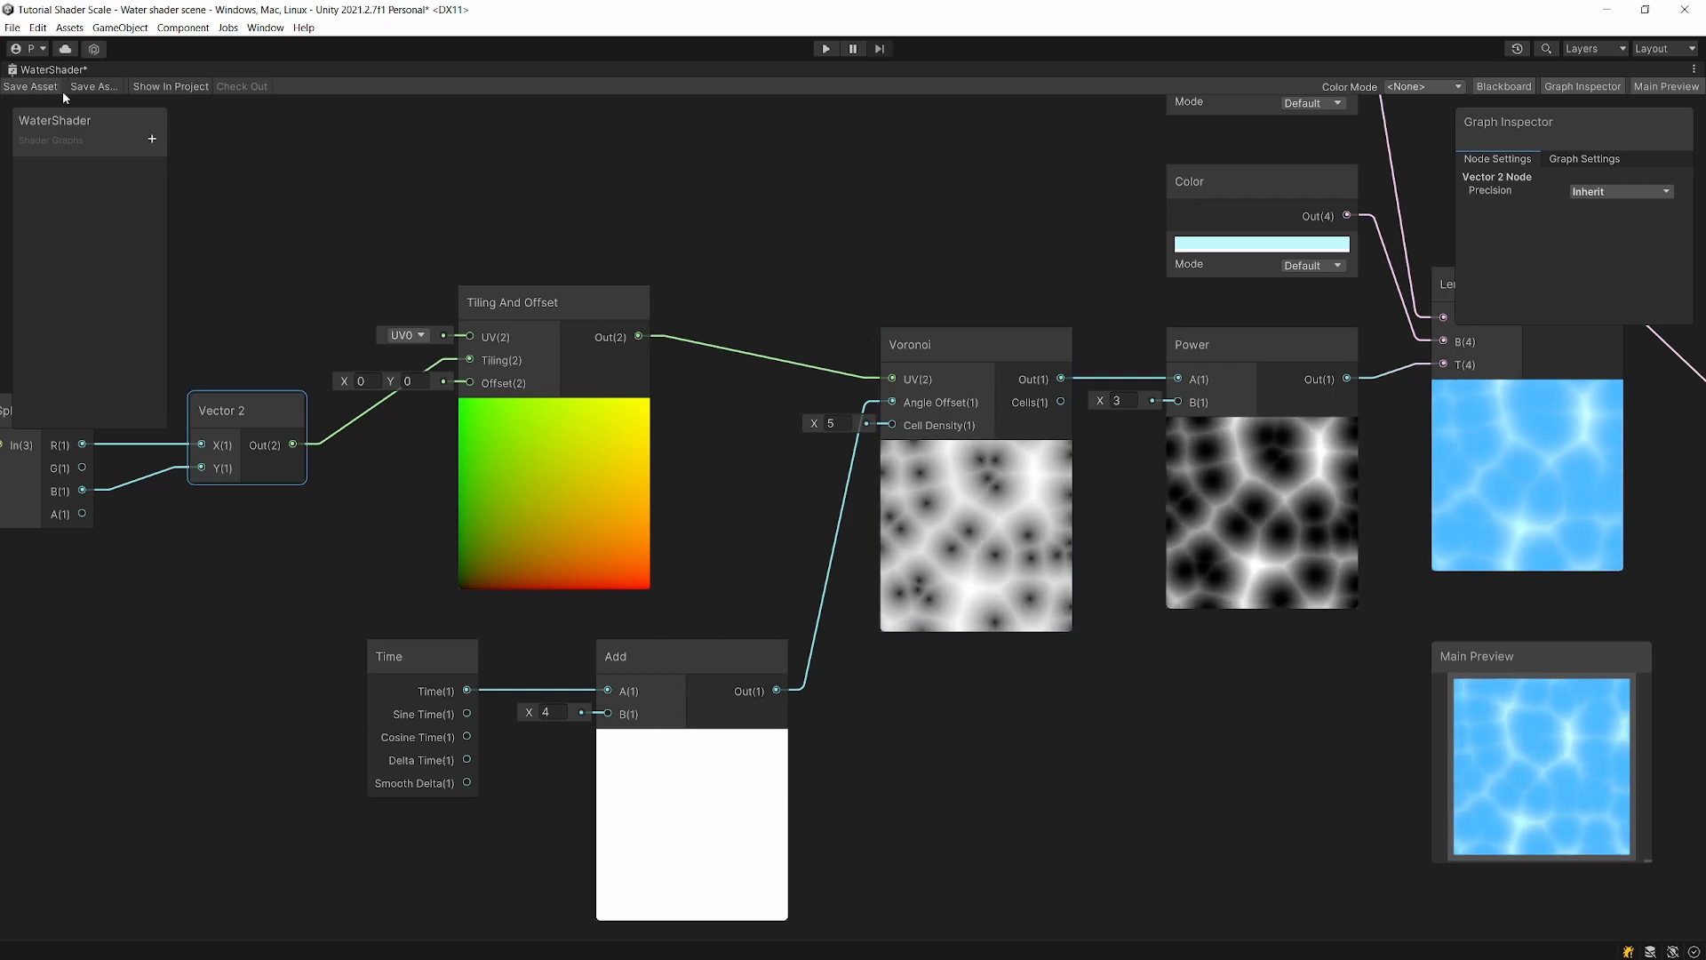
Step: Save the shader graph and stretch the Plane in the Scene view to a scale of about X 3.51 and Z 2.95
left_click(35, 87)
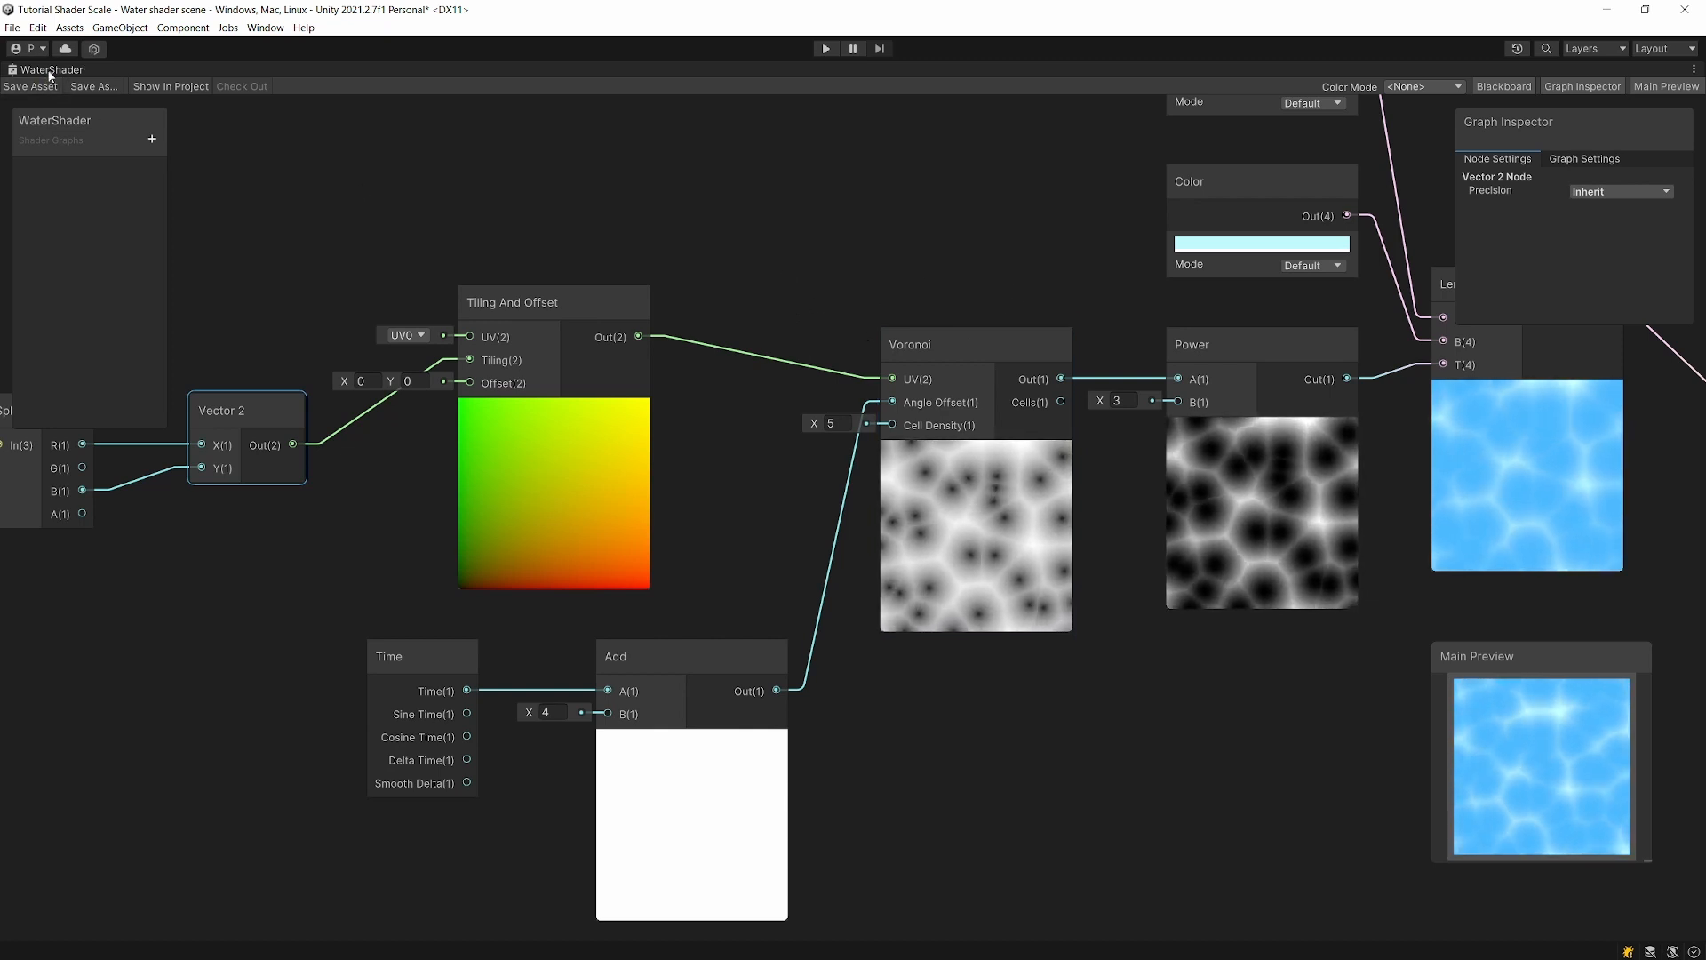
double_click(55, 71)
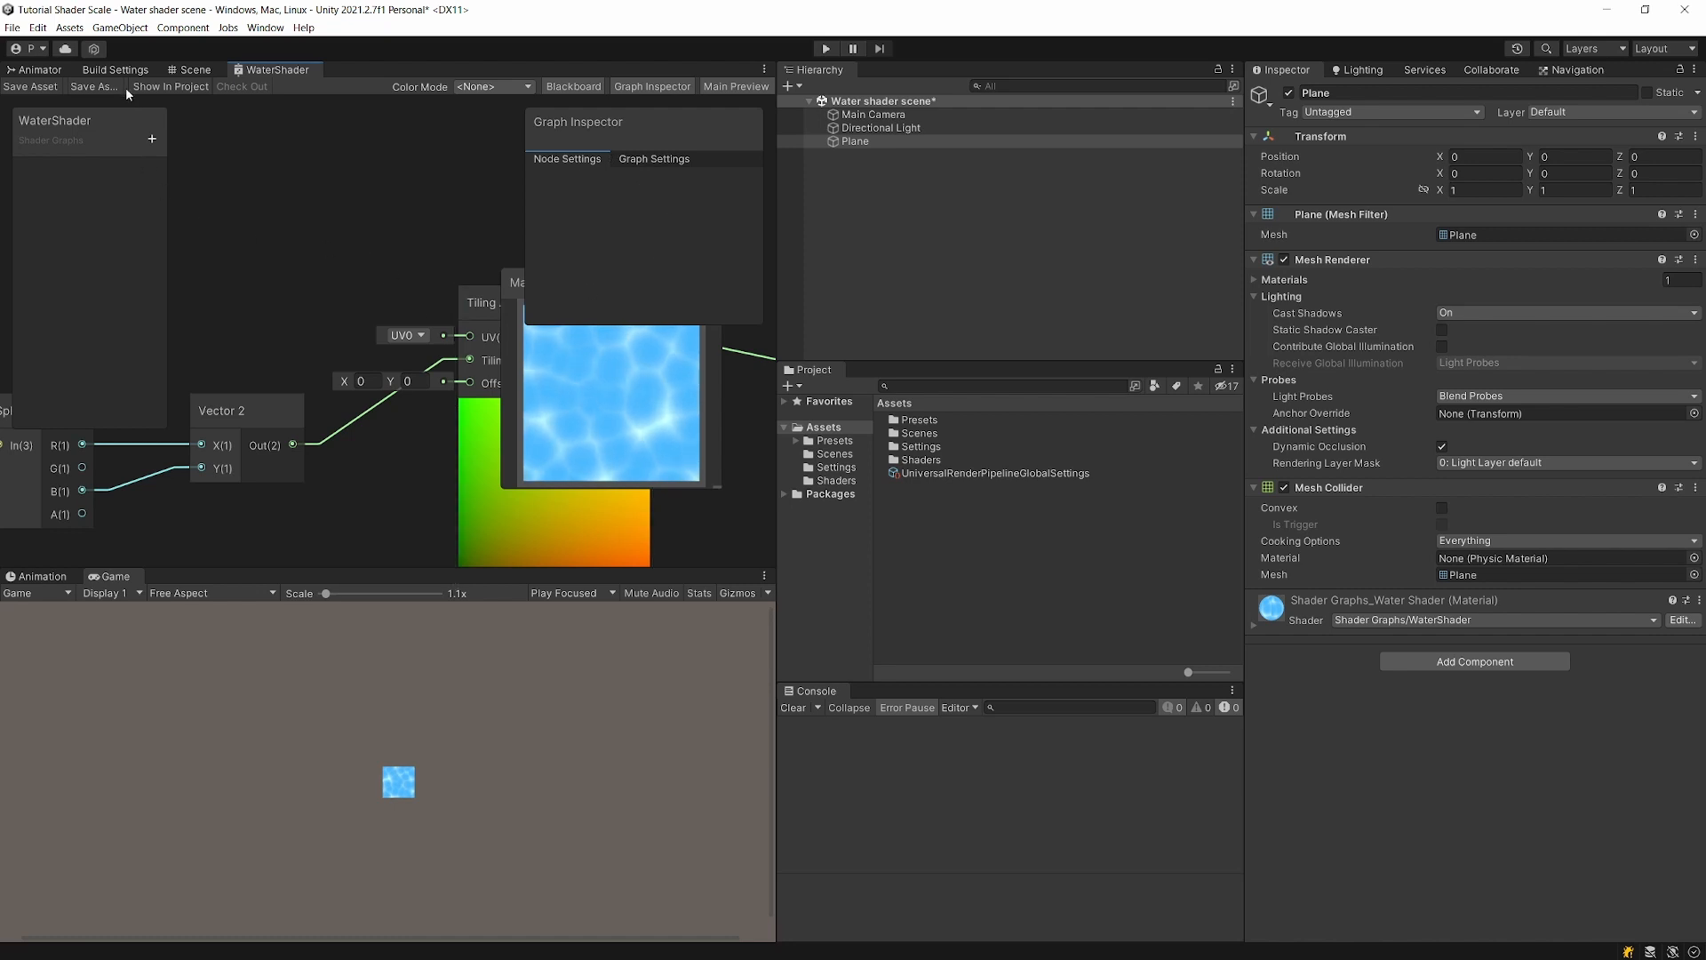
left_click(186, 70)
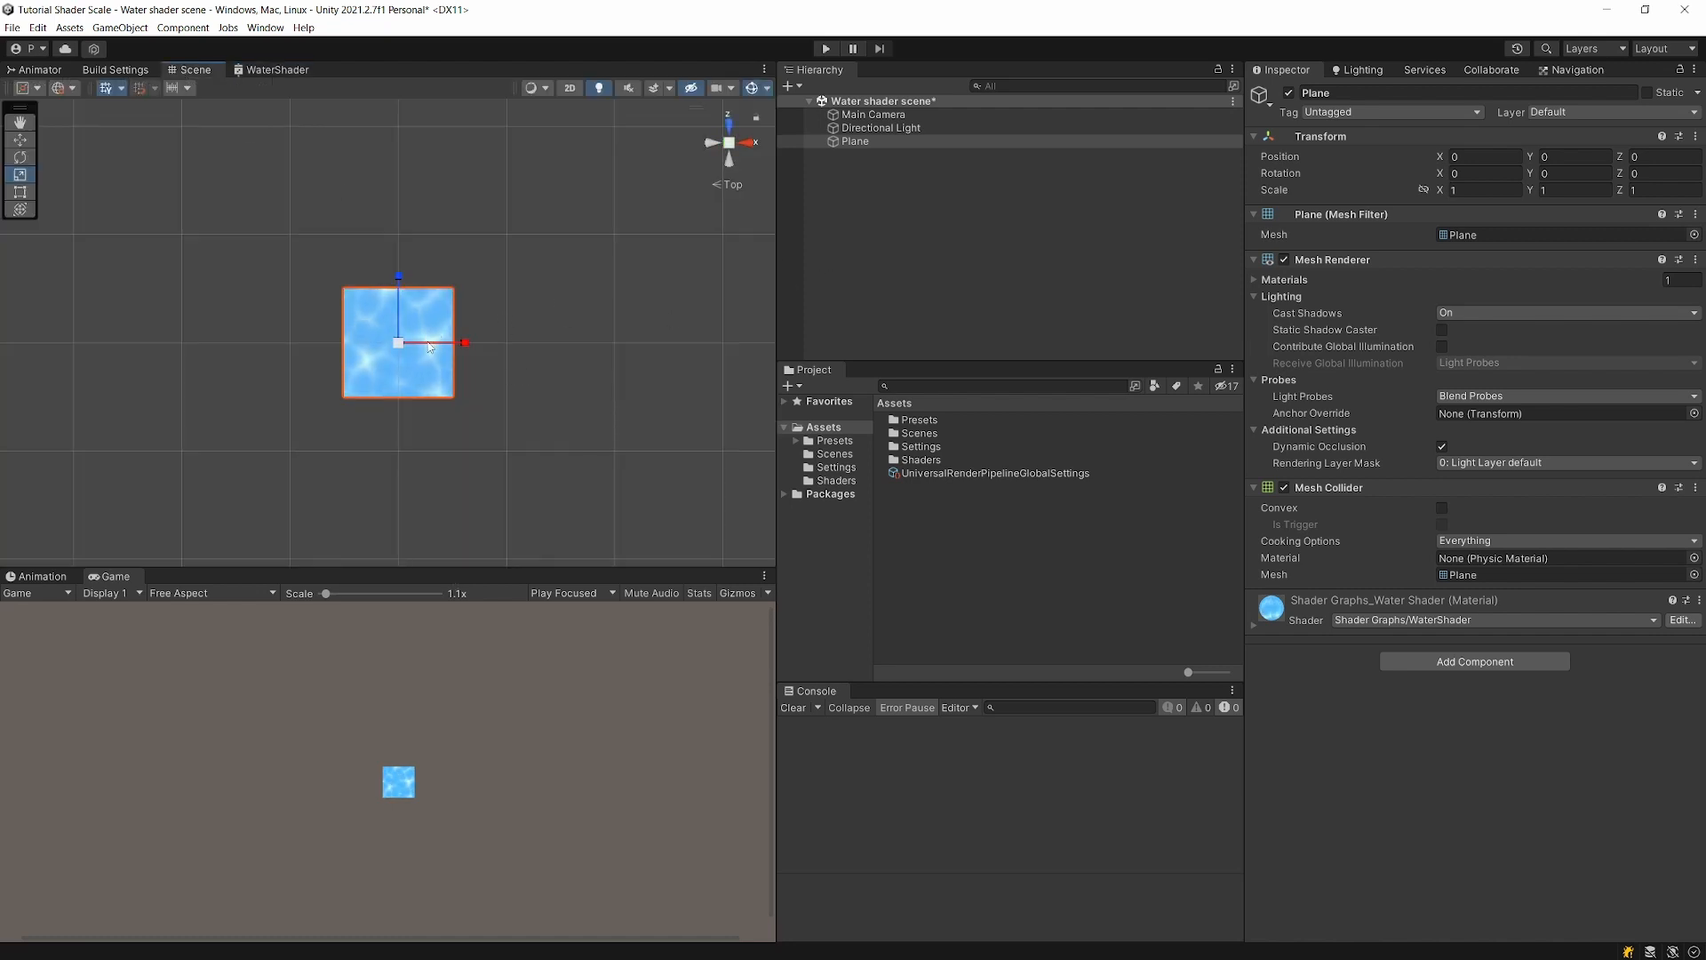
left_click_drag(450, 347, 626, 346)
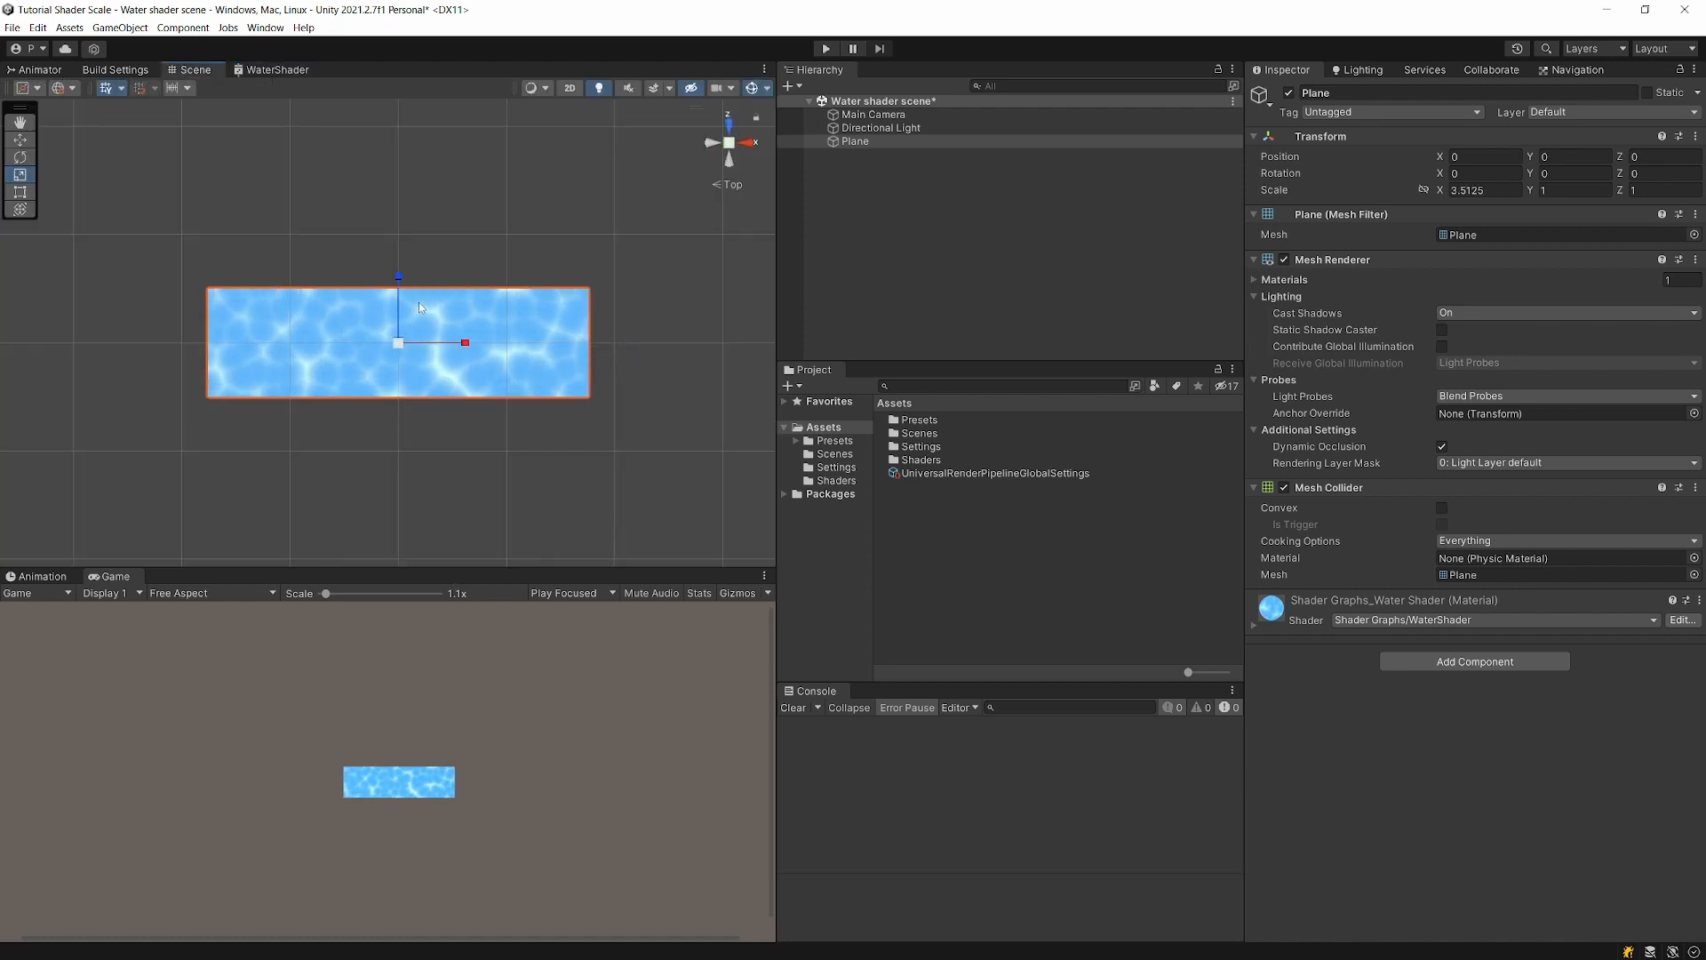
left_click_drag(405, 285, 409, 160)
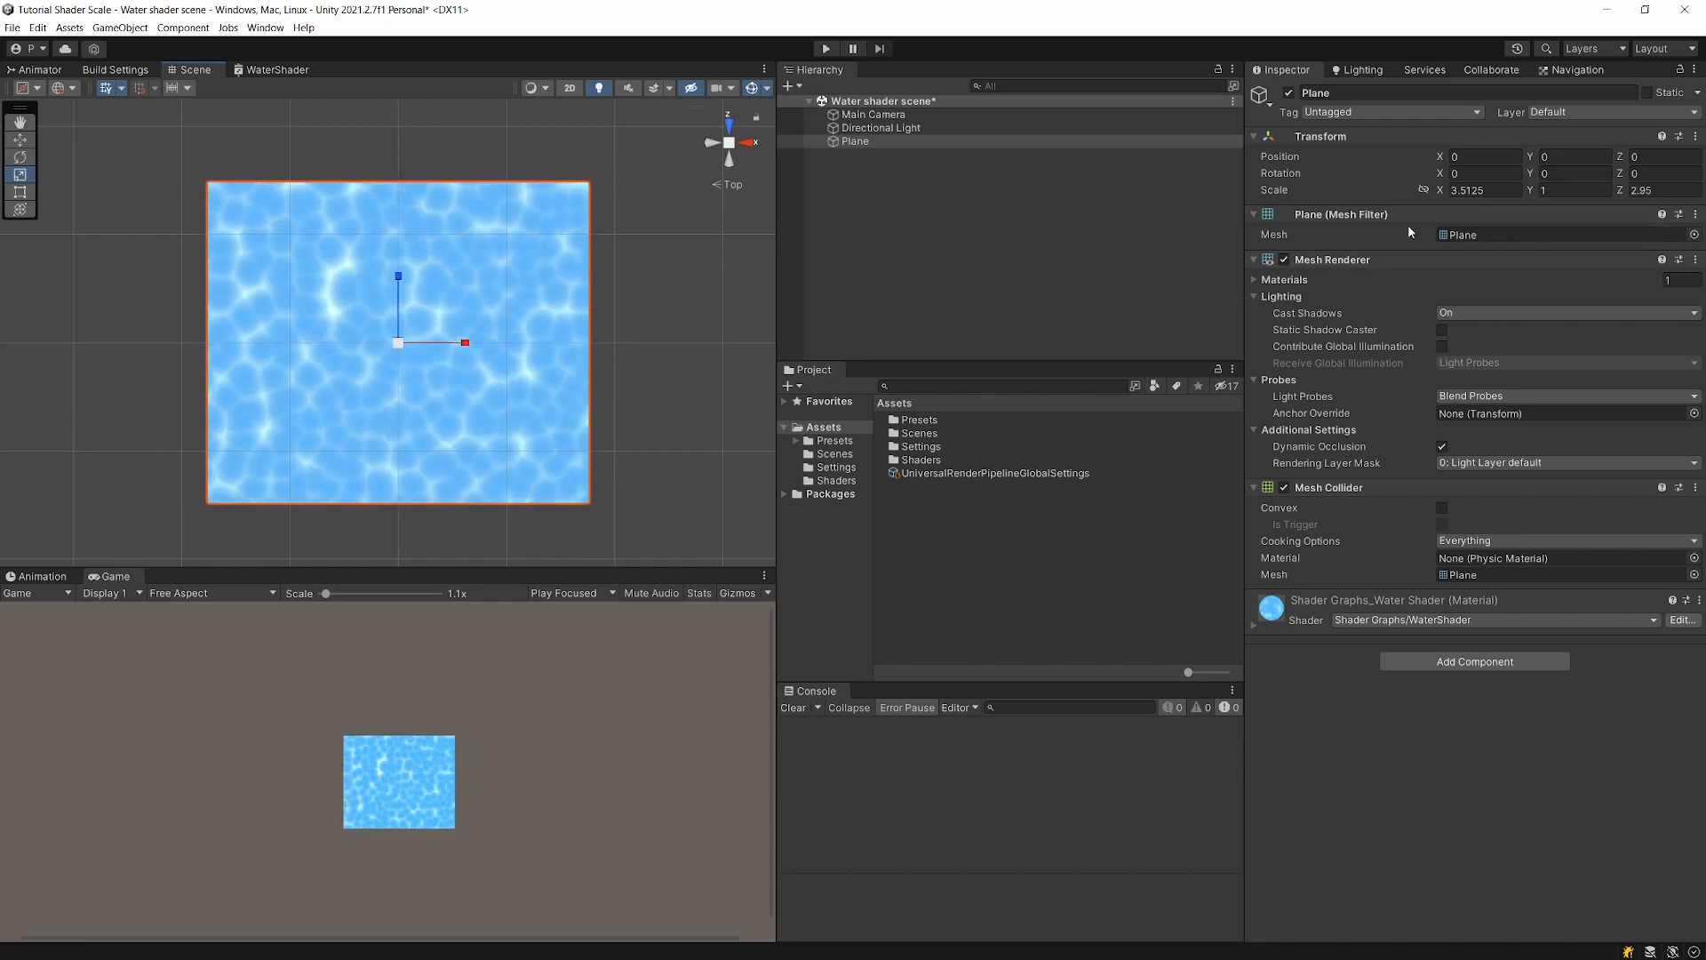
Step: Reopen the WaterShader graph maximized and review the complete node chain from Object to Fragment
left_click(269, 69)
right_click(240, 70)
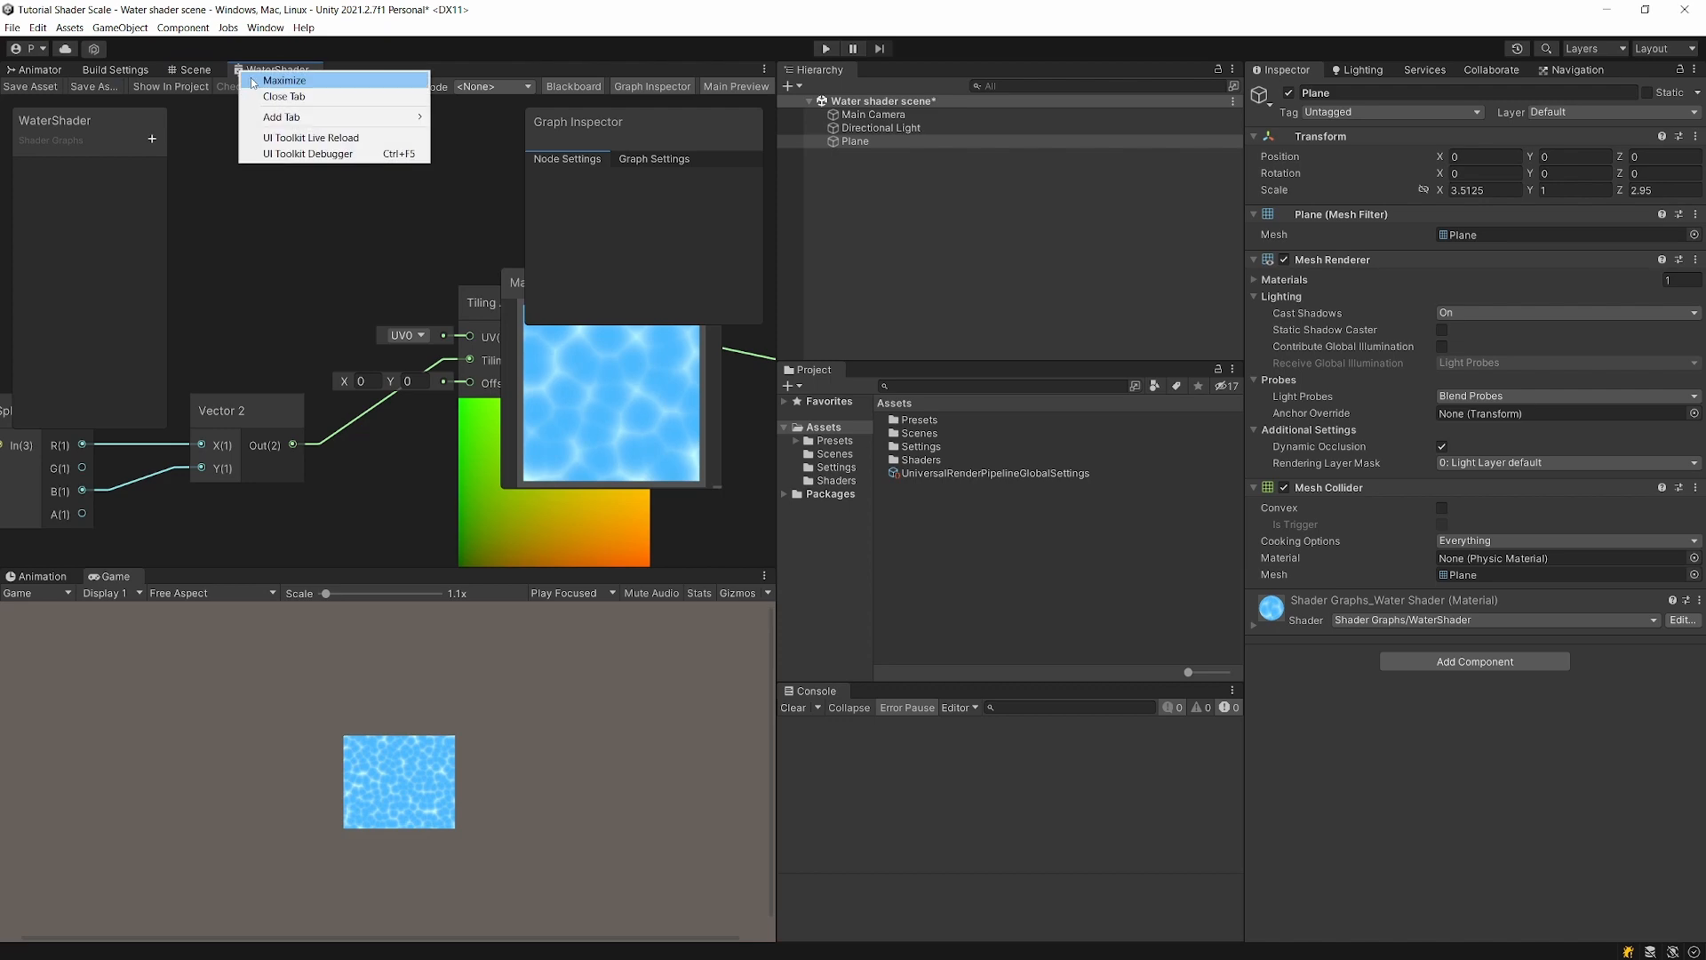
left_click(266, 82)
middle_click_drag(479, 429, 598, 374)
scroll(598, 375, "down", 3)
middle_click_drag(343, 423, 369, 423)
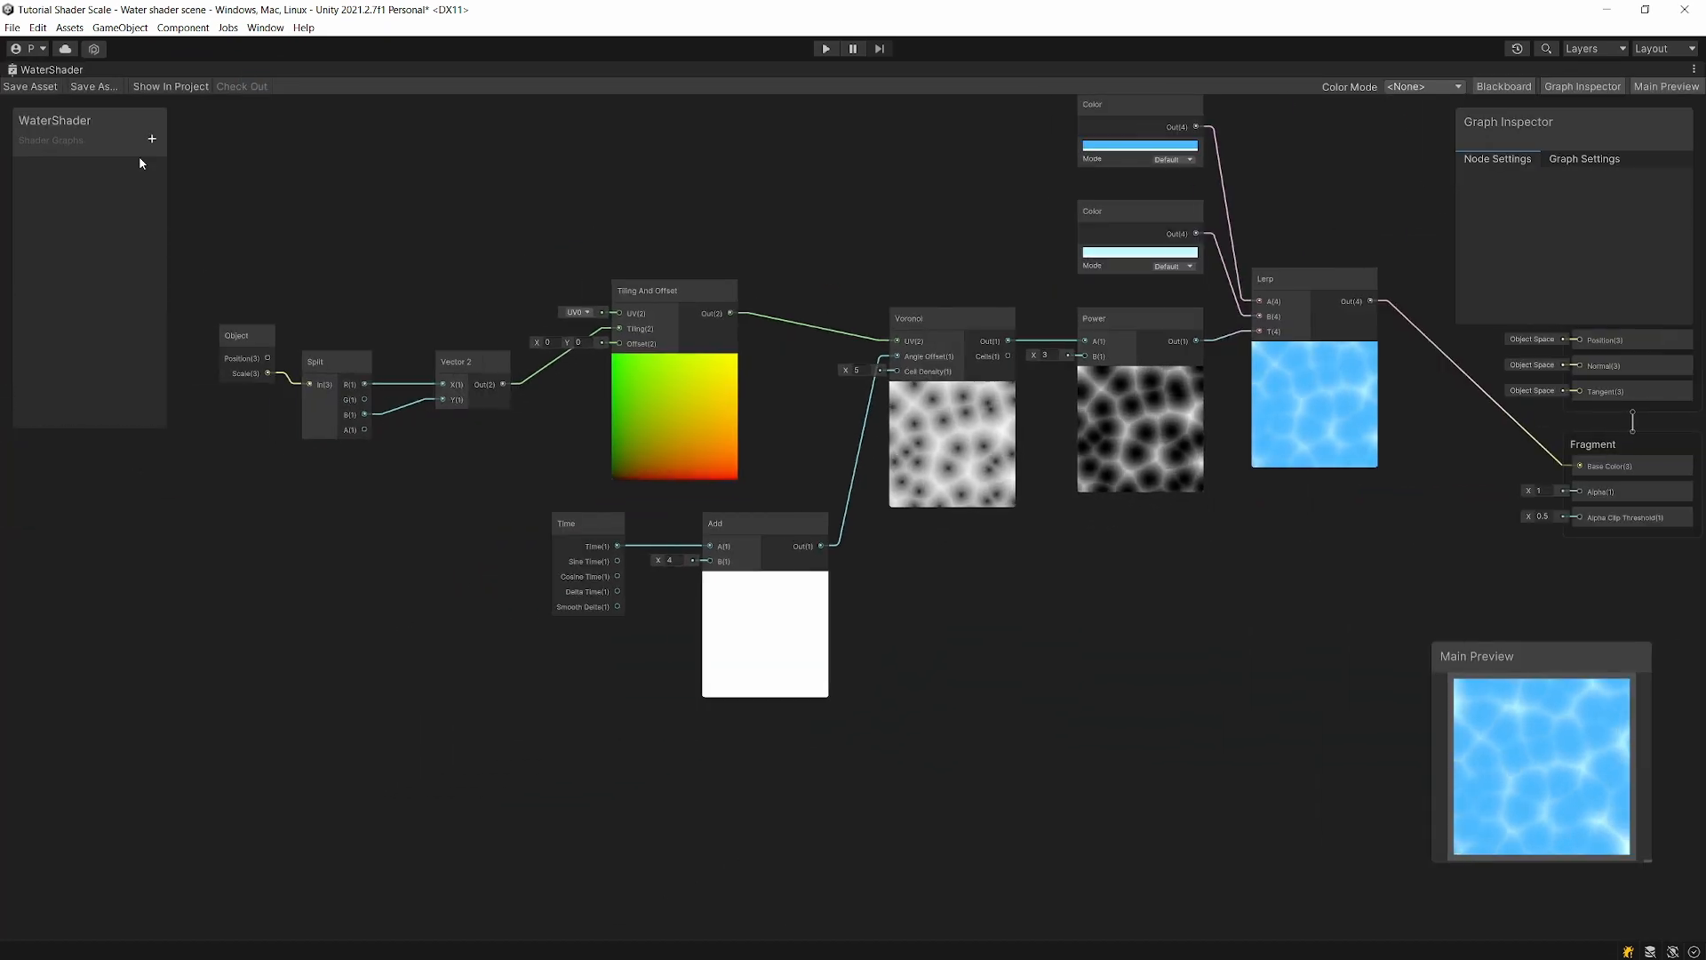
Step: Add a Vector2 property named Tiling to the WaterShader graph and place its node below the Vector 2 node
left_click(151, 141)
left_click(186, 190)
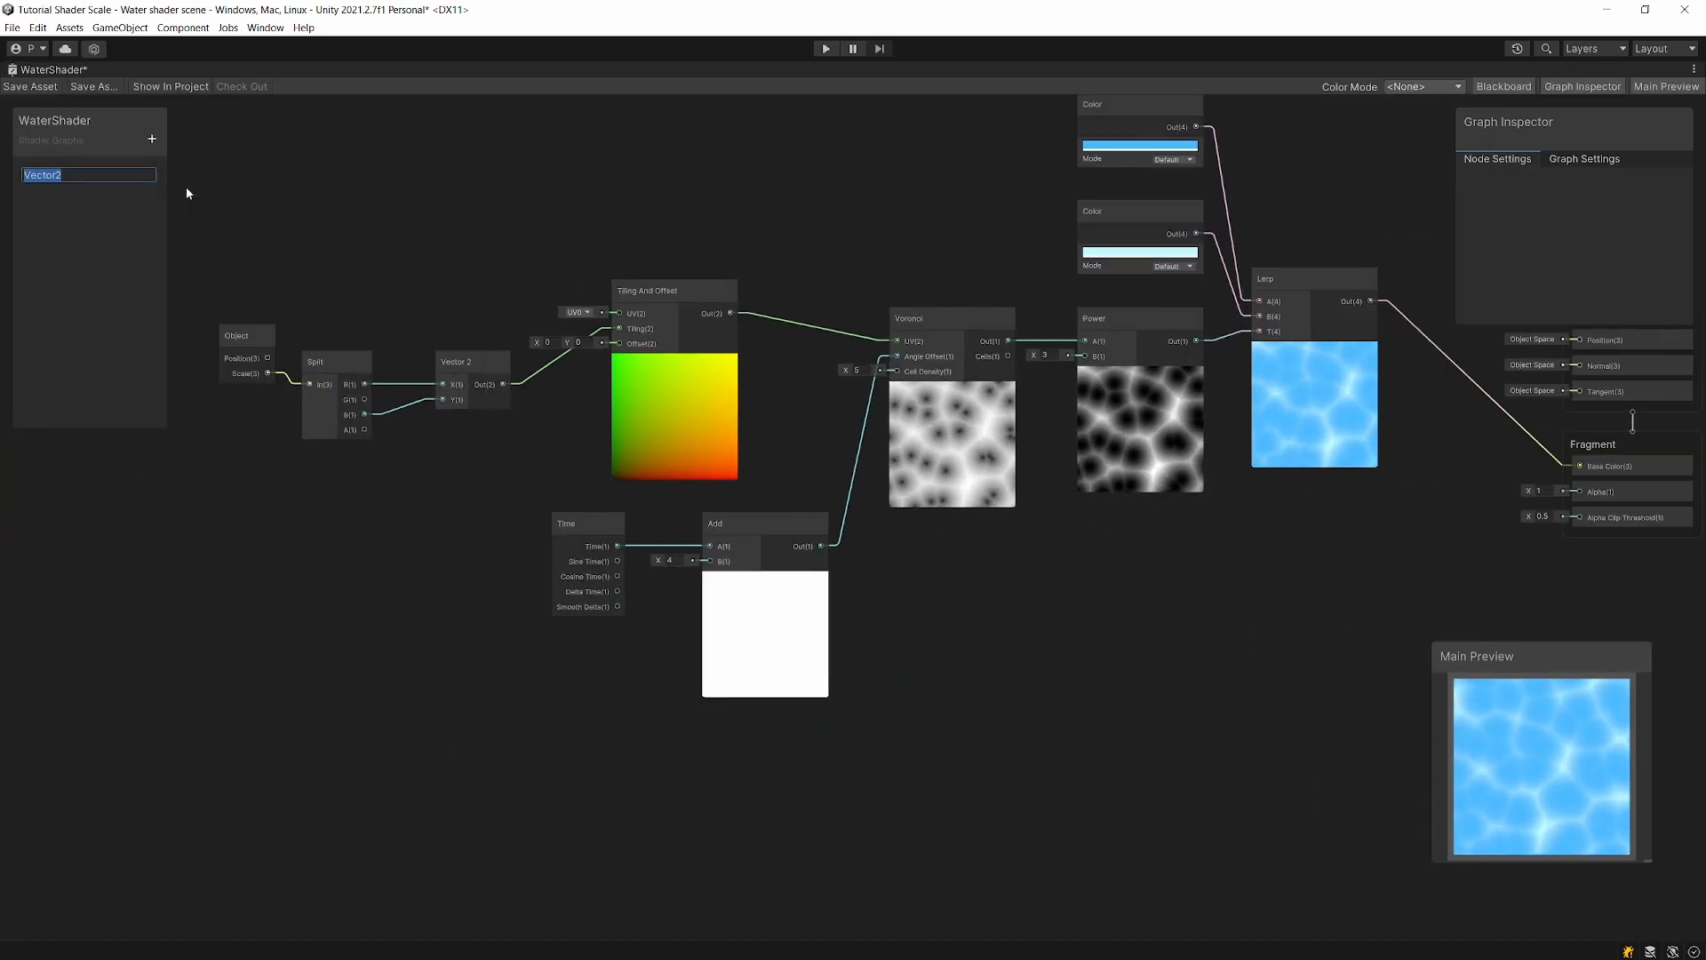
type("Tiling")
key("Return")
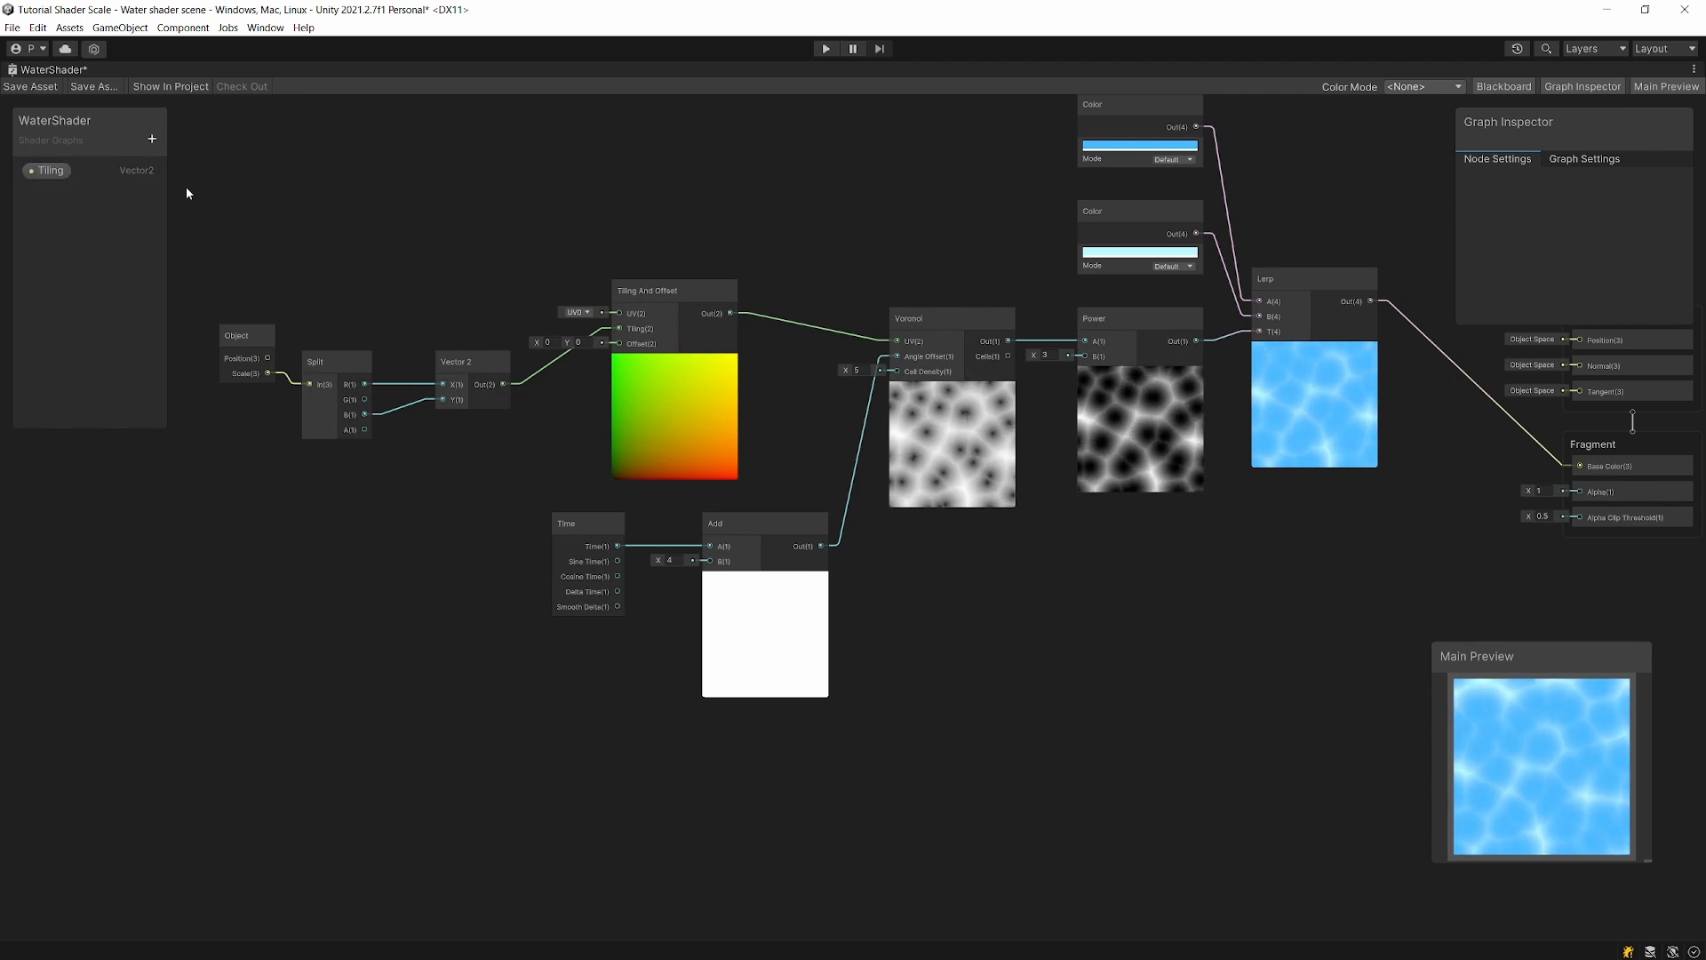
left_click_drag(55, 172, 153, 238)
scroll(450, 464, "up", 3)
left_click_drag(520, 327, 337, 284)
Step: Set the Tiling property's default value to X 1 and Y 1, moving the Graph Inspector clear of the nodes
left_click(49, 170)
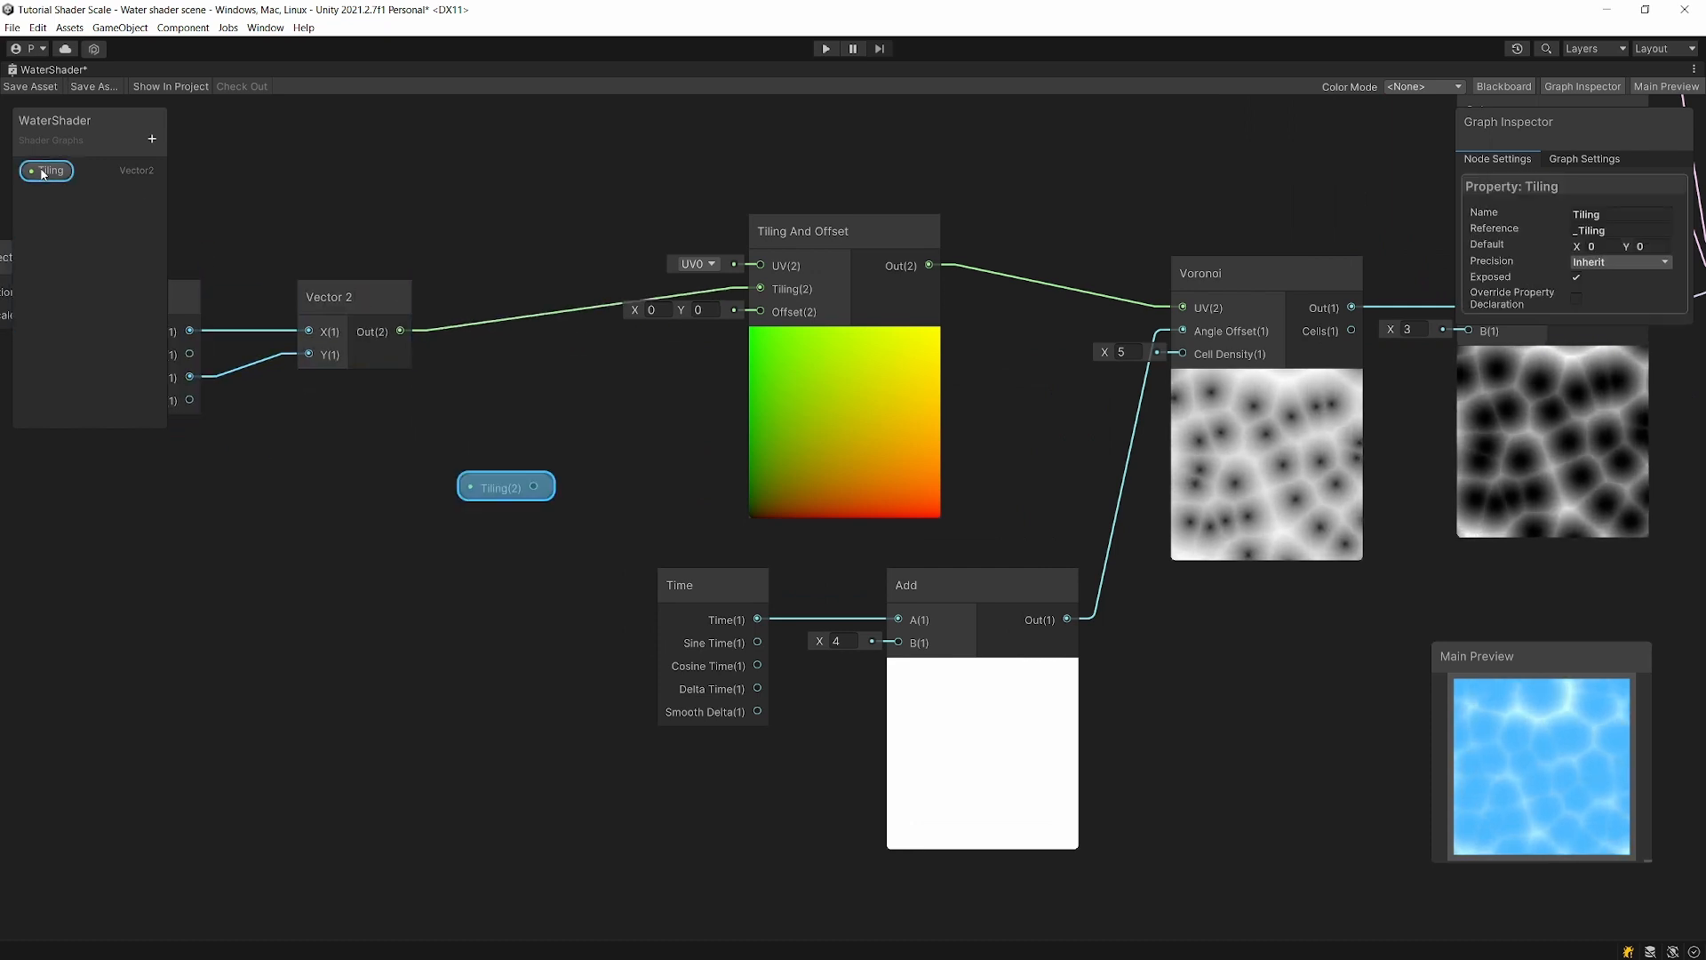
left_click_drag(1527, 125, 530, 167)
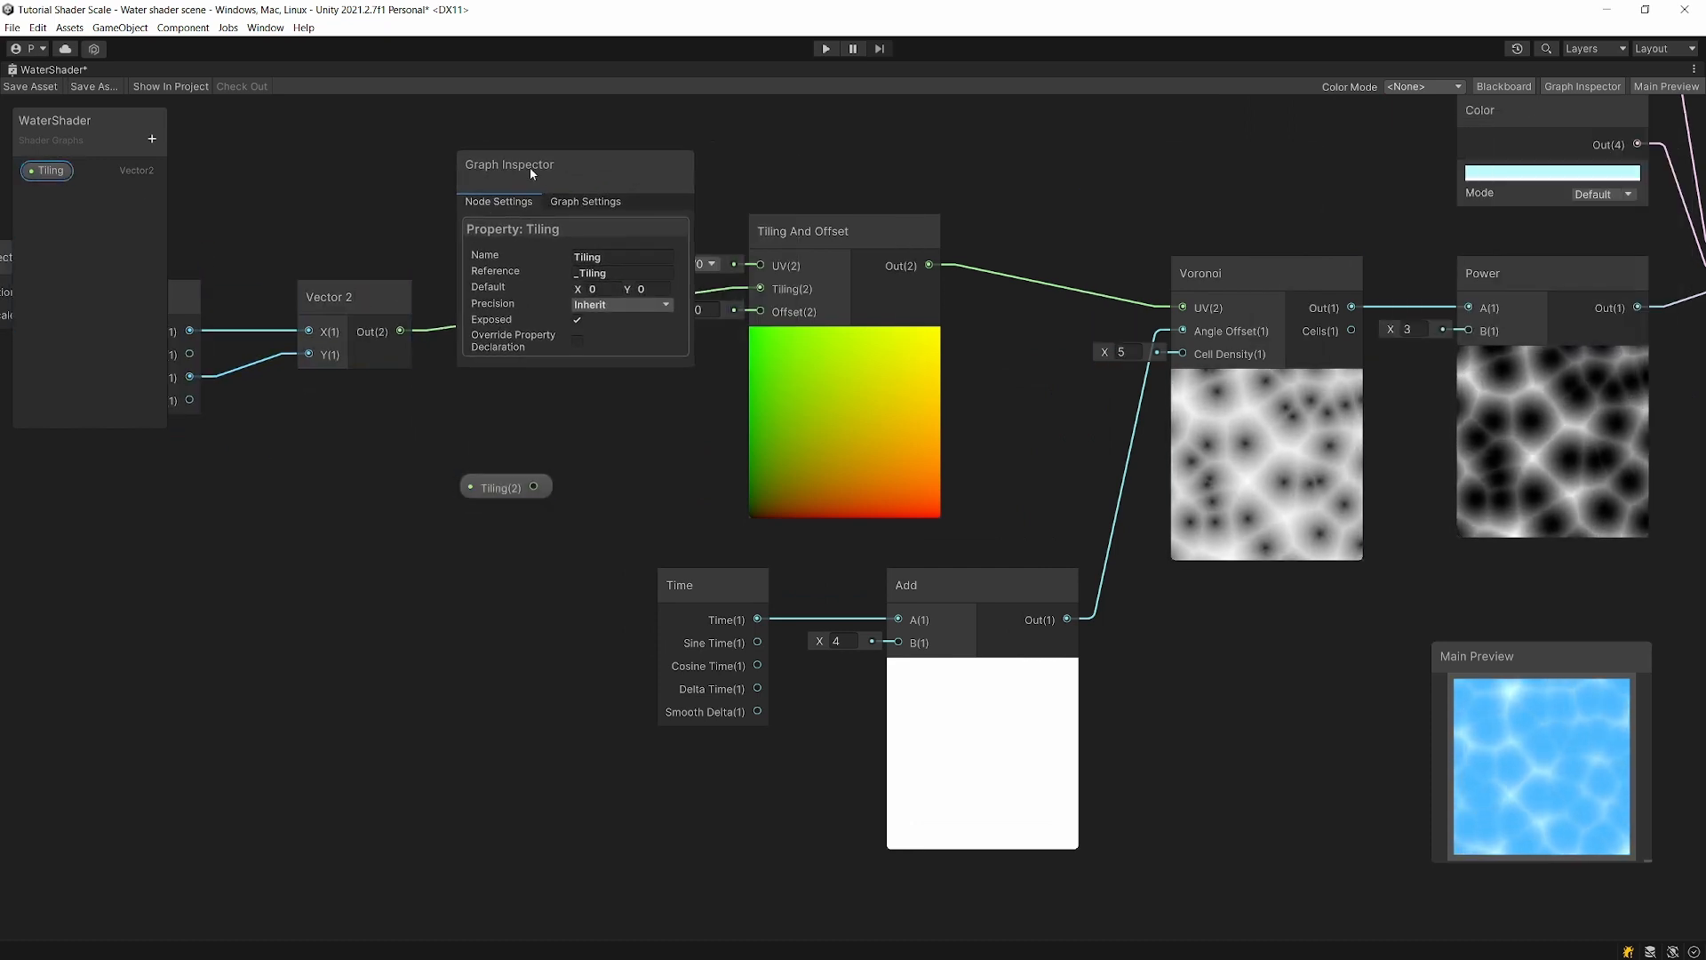
left_click(604, 290)
type("1")
key("Tab")
type("1")
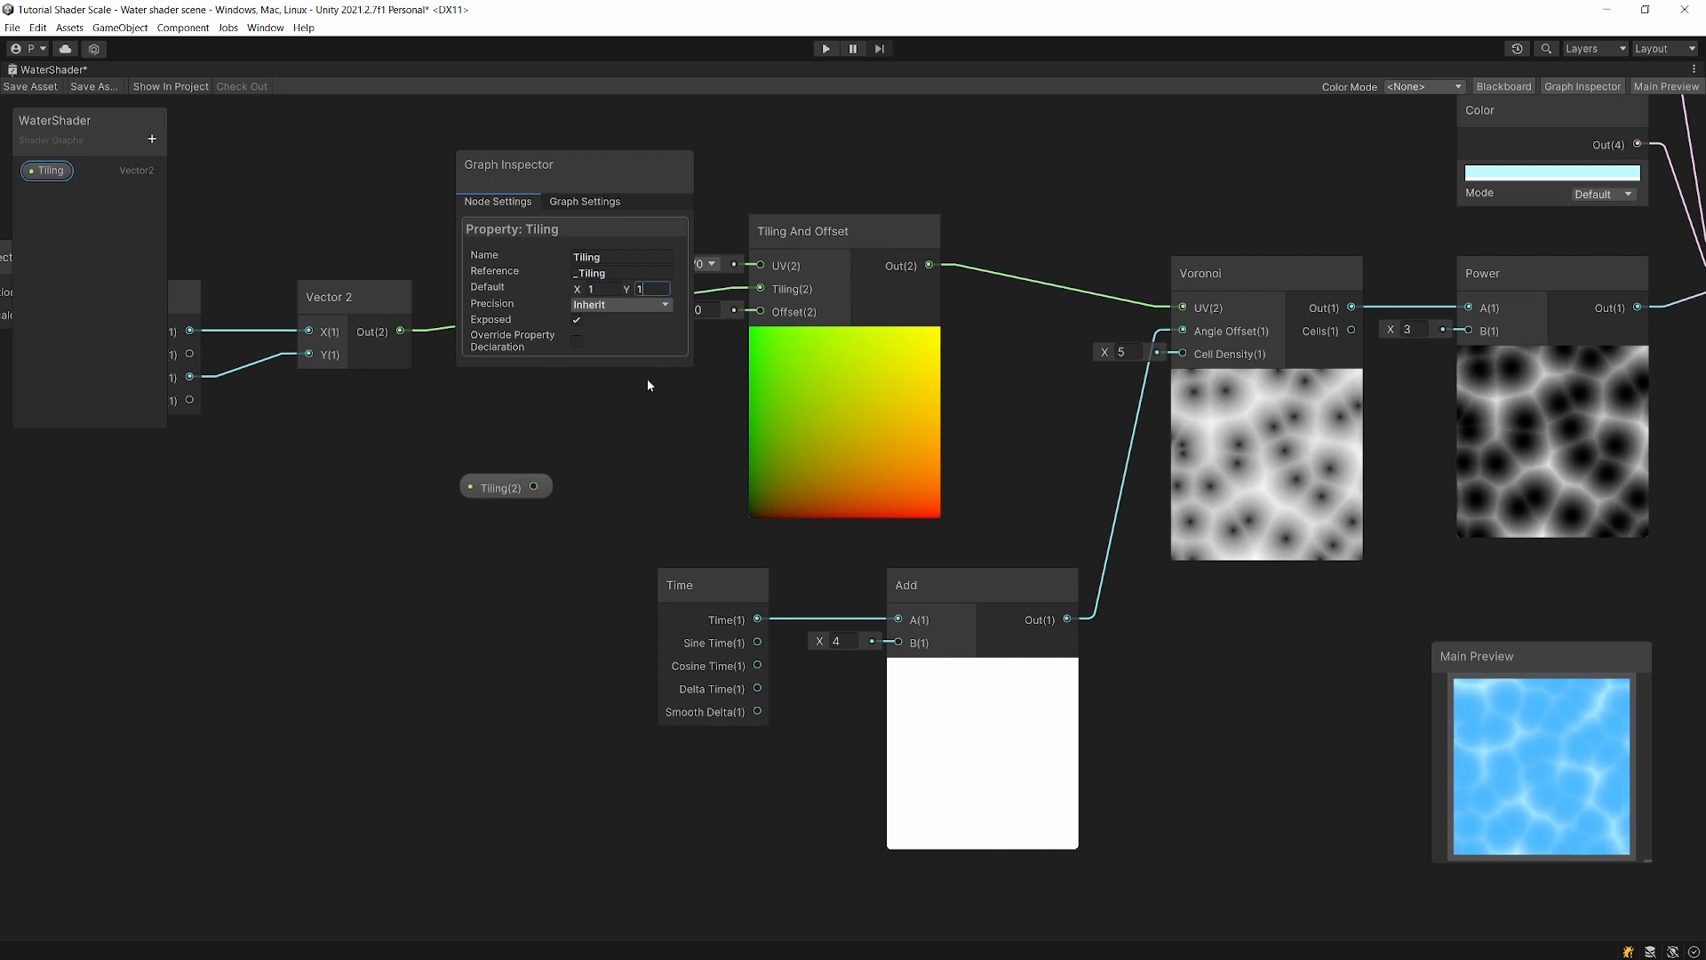
left_click(580, 448)
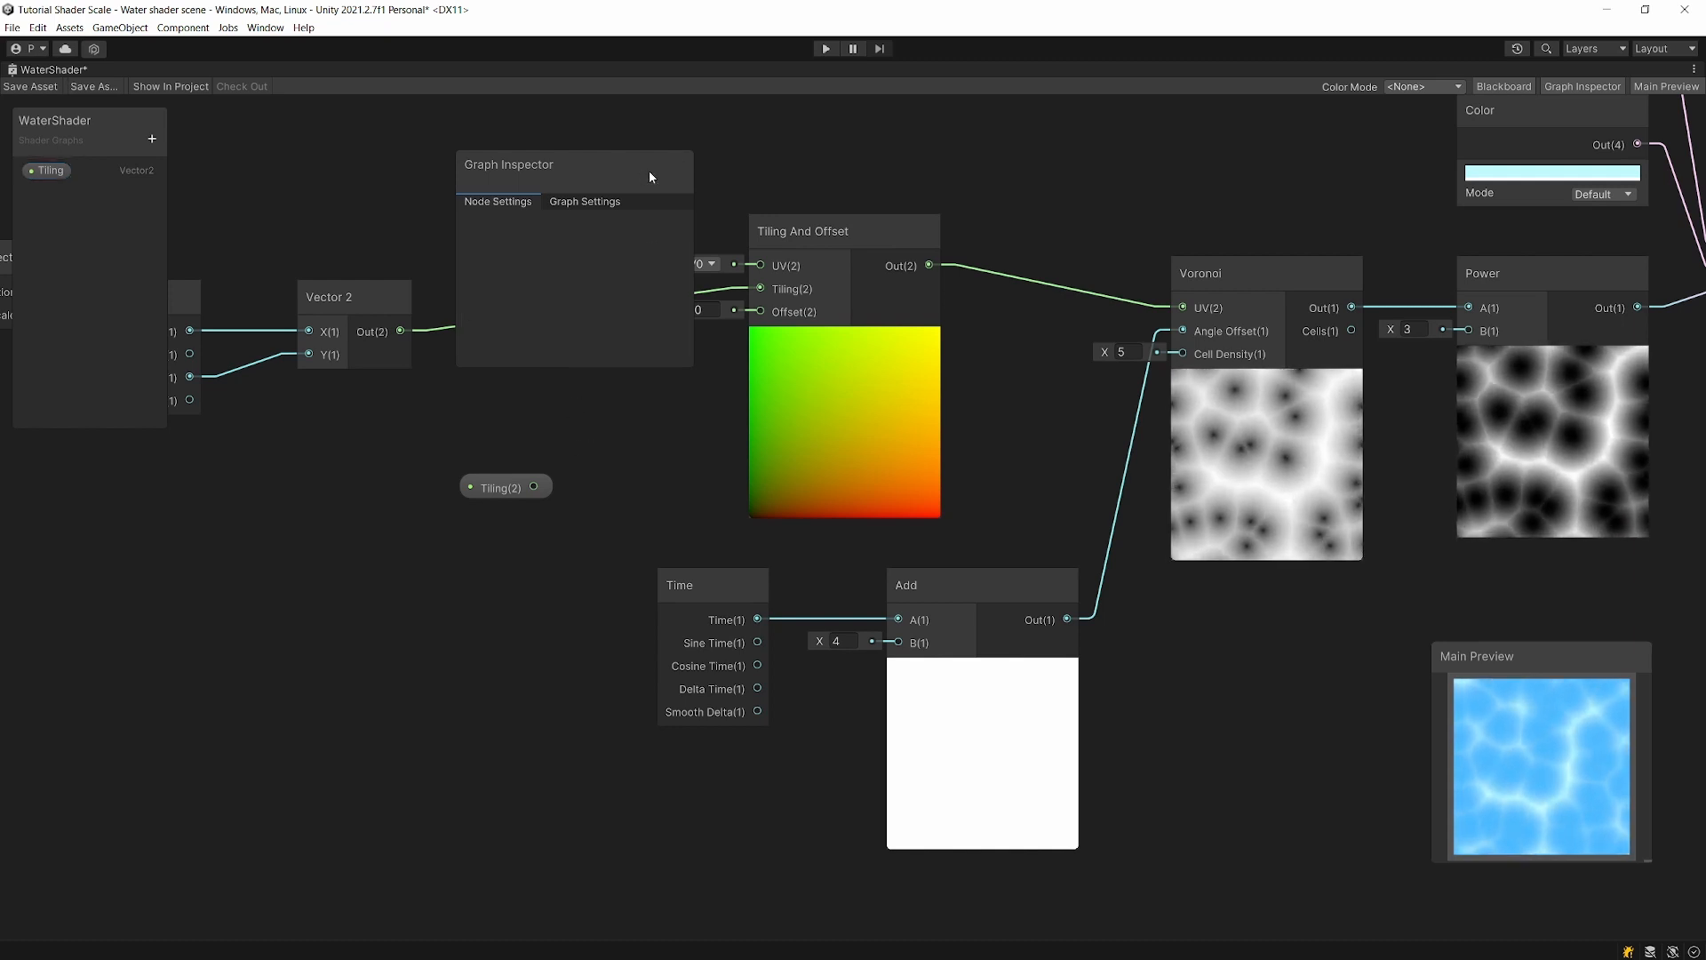
left_click_drag(480, 165, 1232, 139)
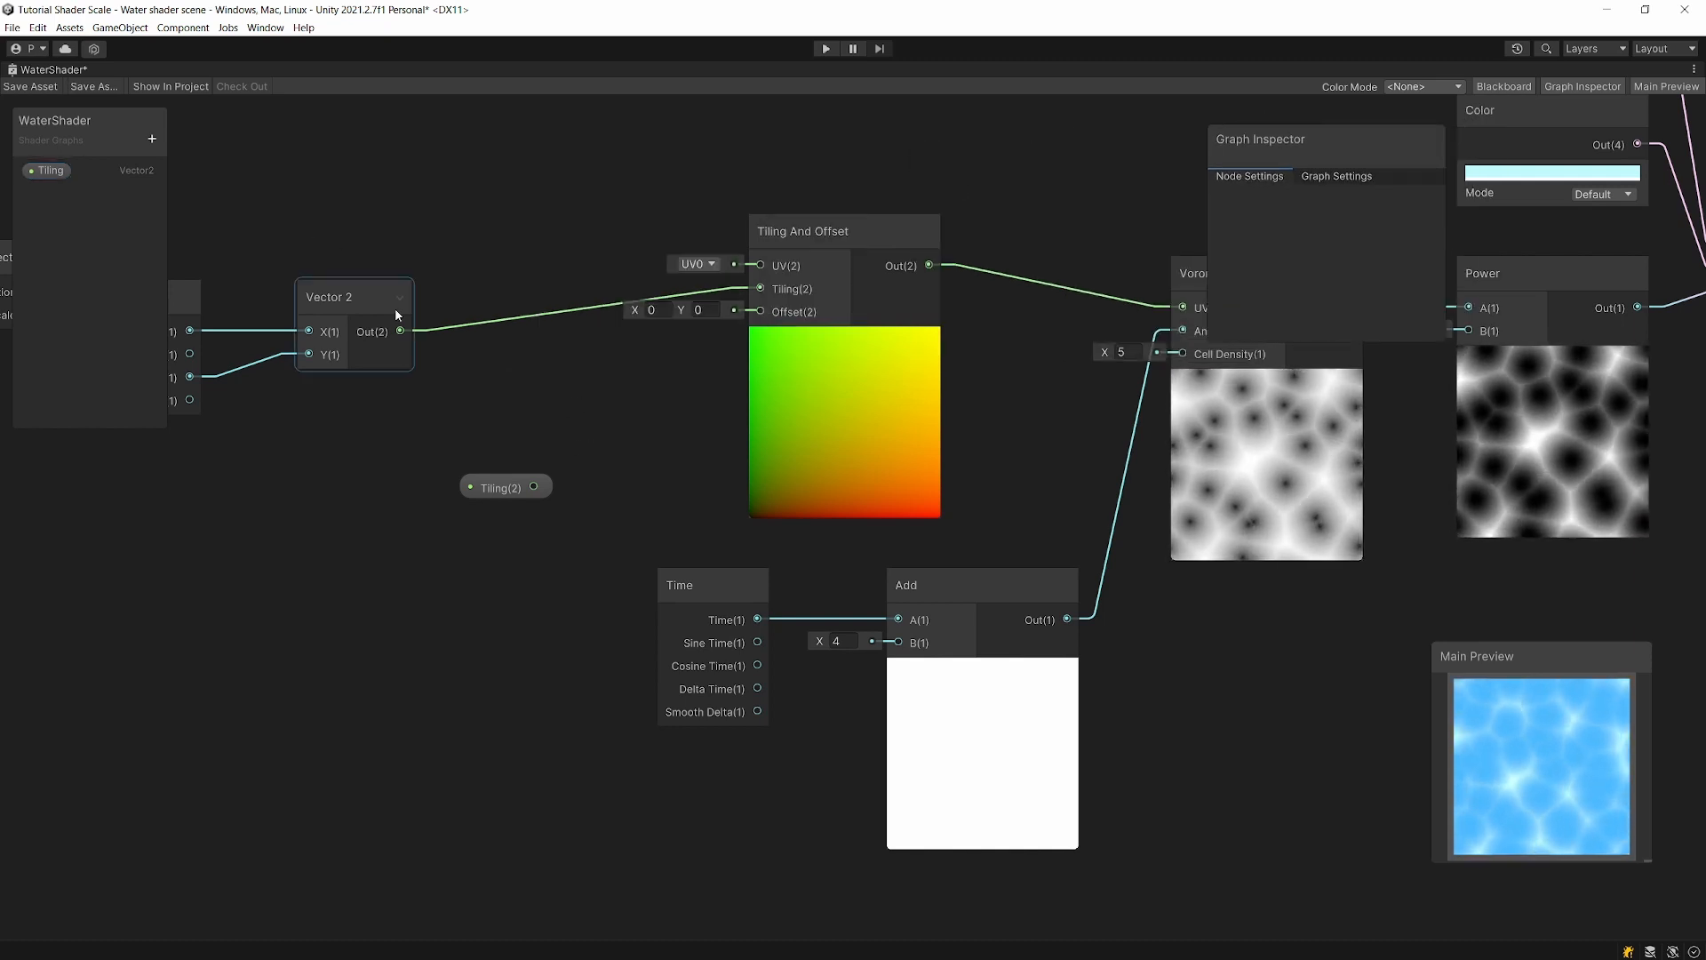
Step: Create a Multiply node fed on its A input by the Vector 2 node's output
middle_click_drag(406, 331, 715, 369)
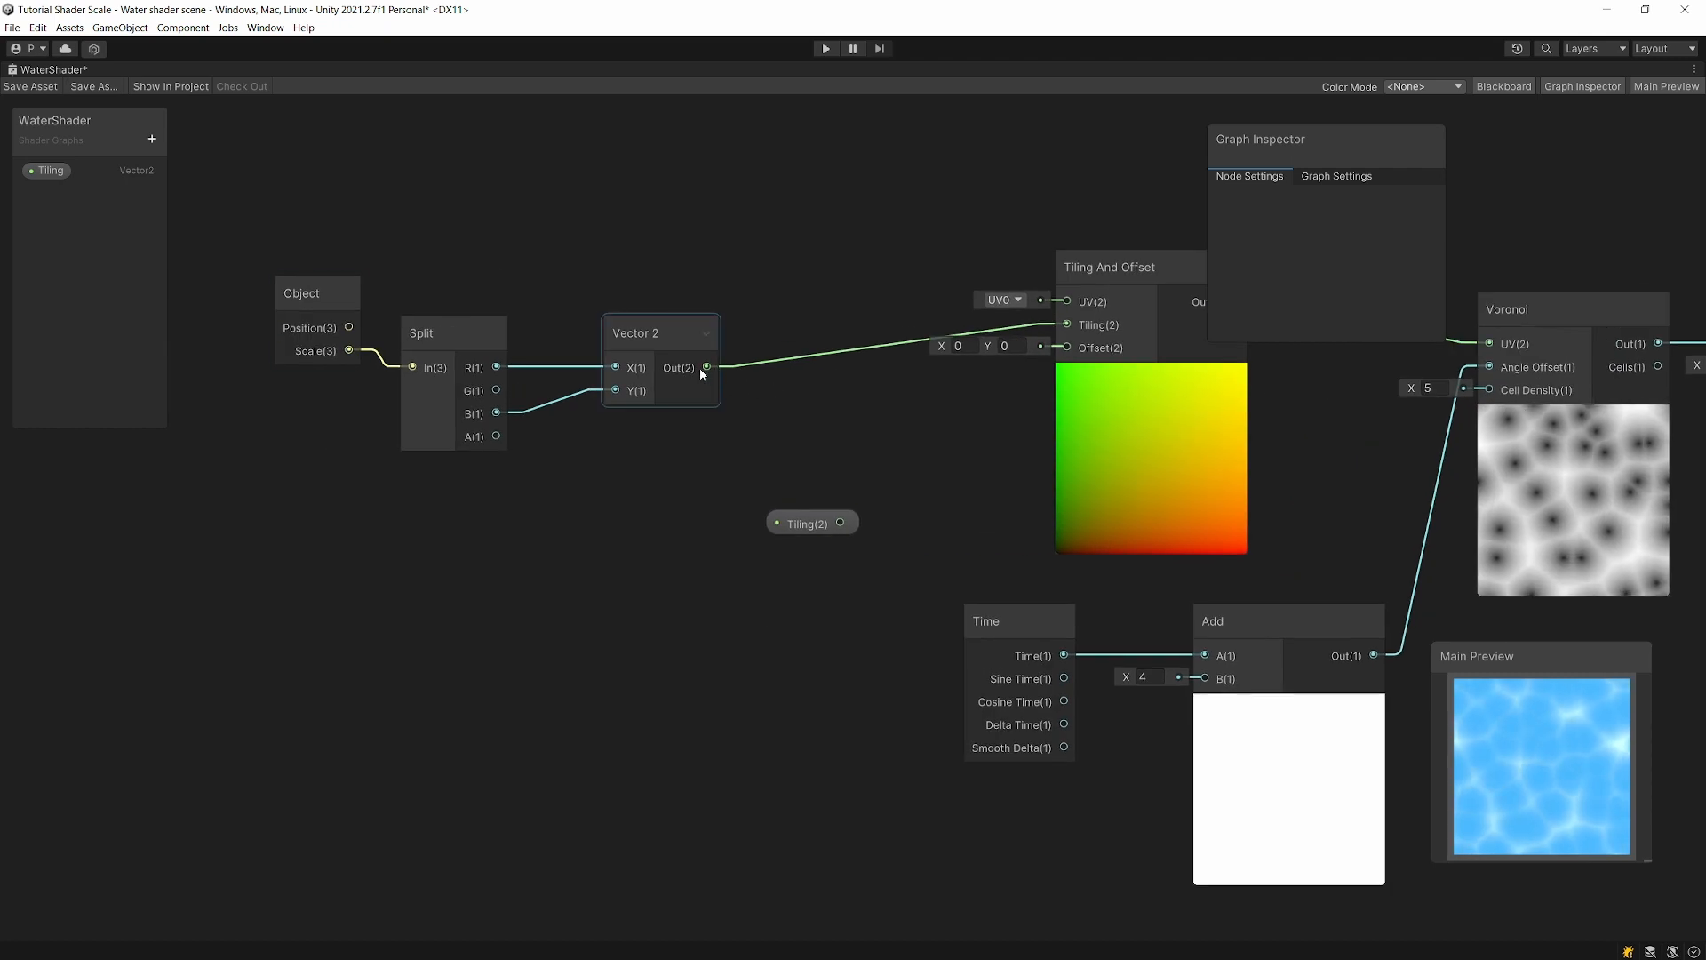
left_click_drag(707, 367, 794, 205)
type("multiply")
key("Return")
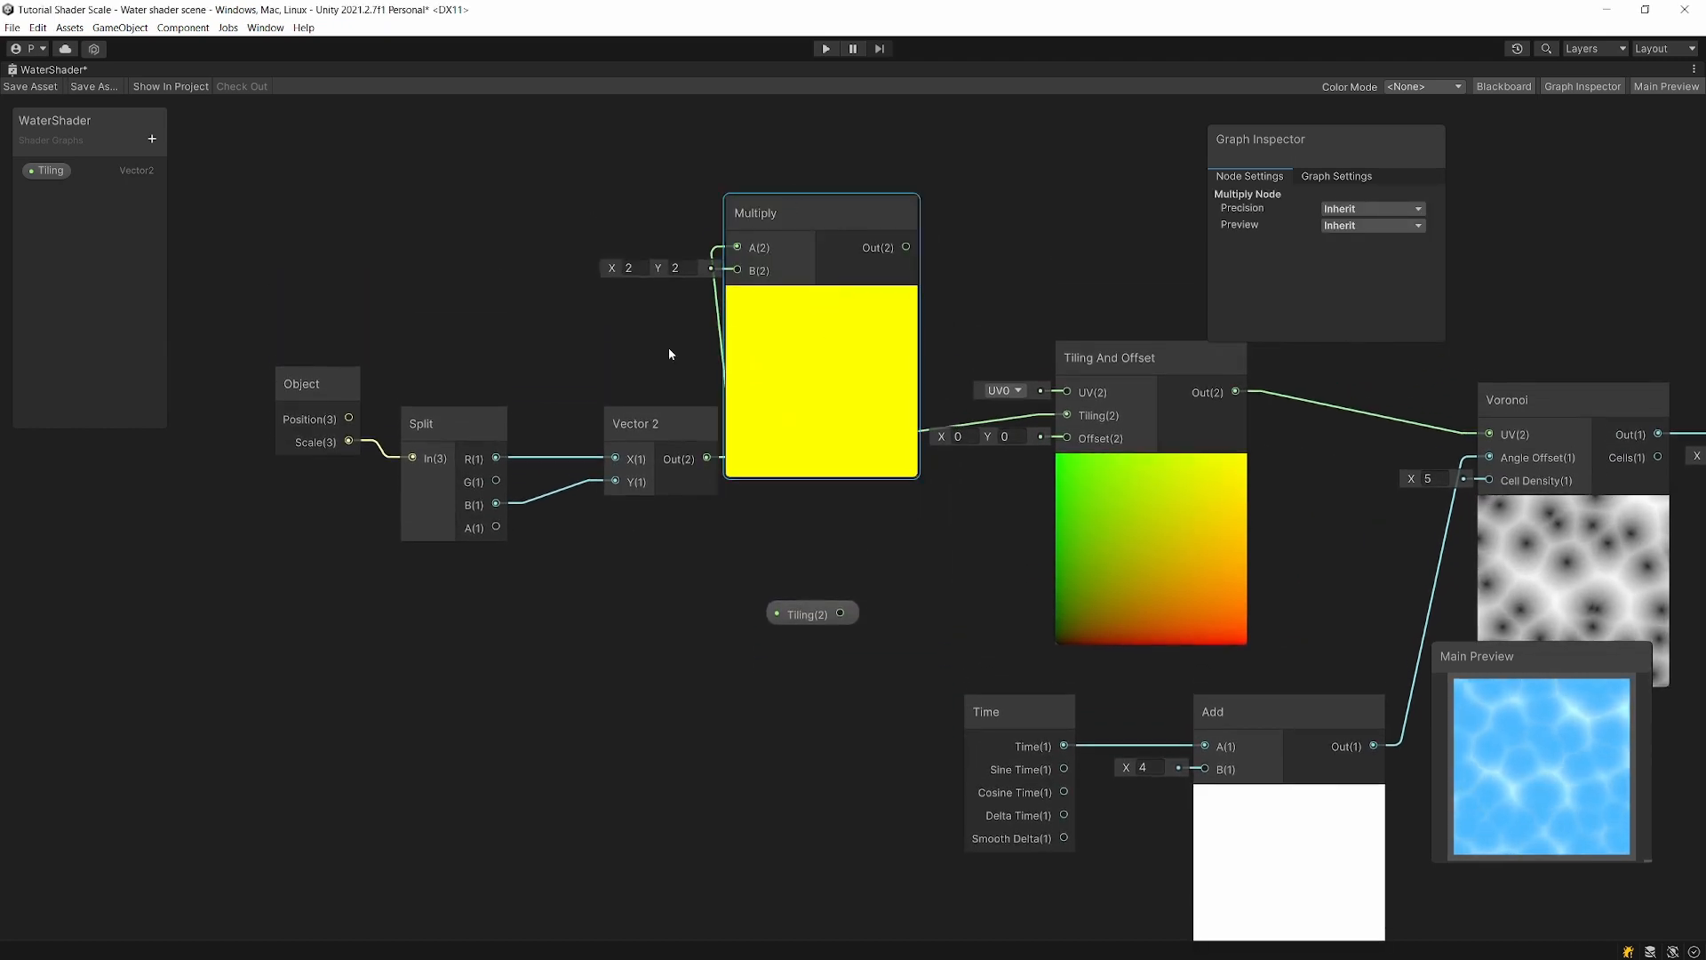
Step: Space out the nodes, feeding the Tiling property into Multiply's B input and Multiply's output into Tiling And Offset's Tiling input
left_click_drag(678, 602, 295, 332)
left_click_drag(678, 438, 507, 431)
left_click_drag(836, 613, 738, 270)
left_click_drag(783, 212, 730, 392)
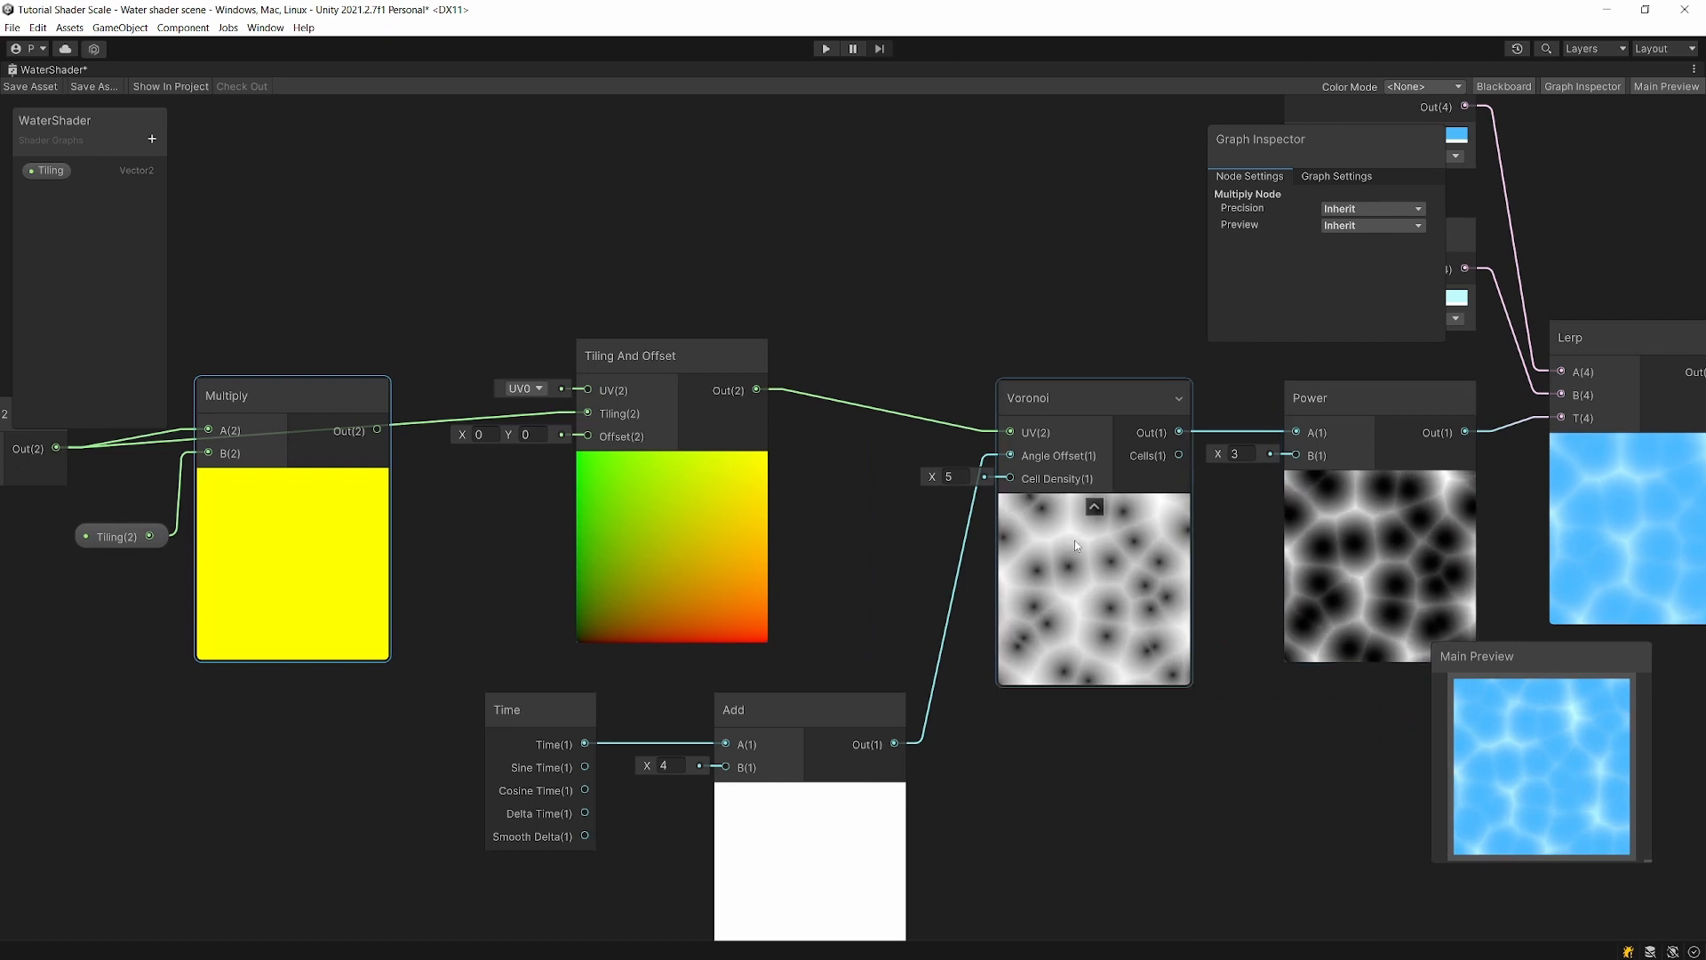
middle_click_drag(508, 499, 711, 481)
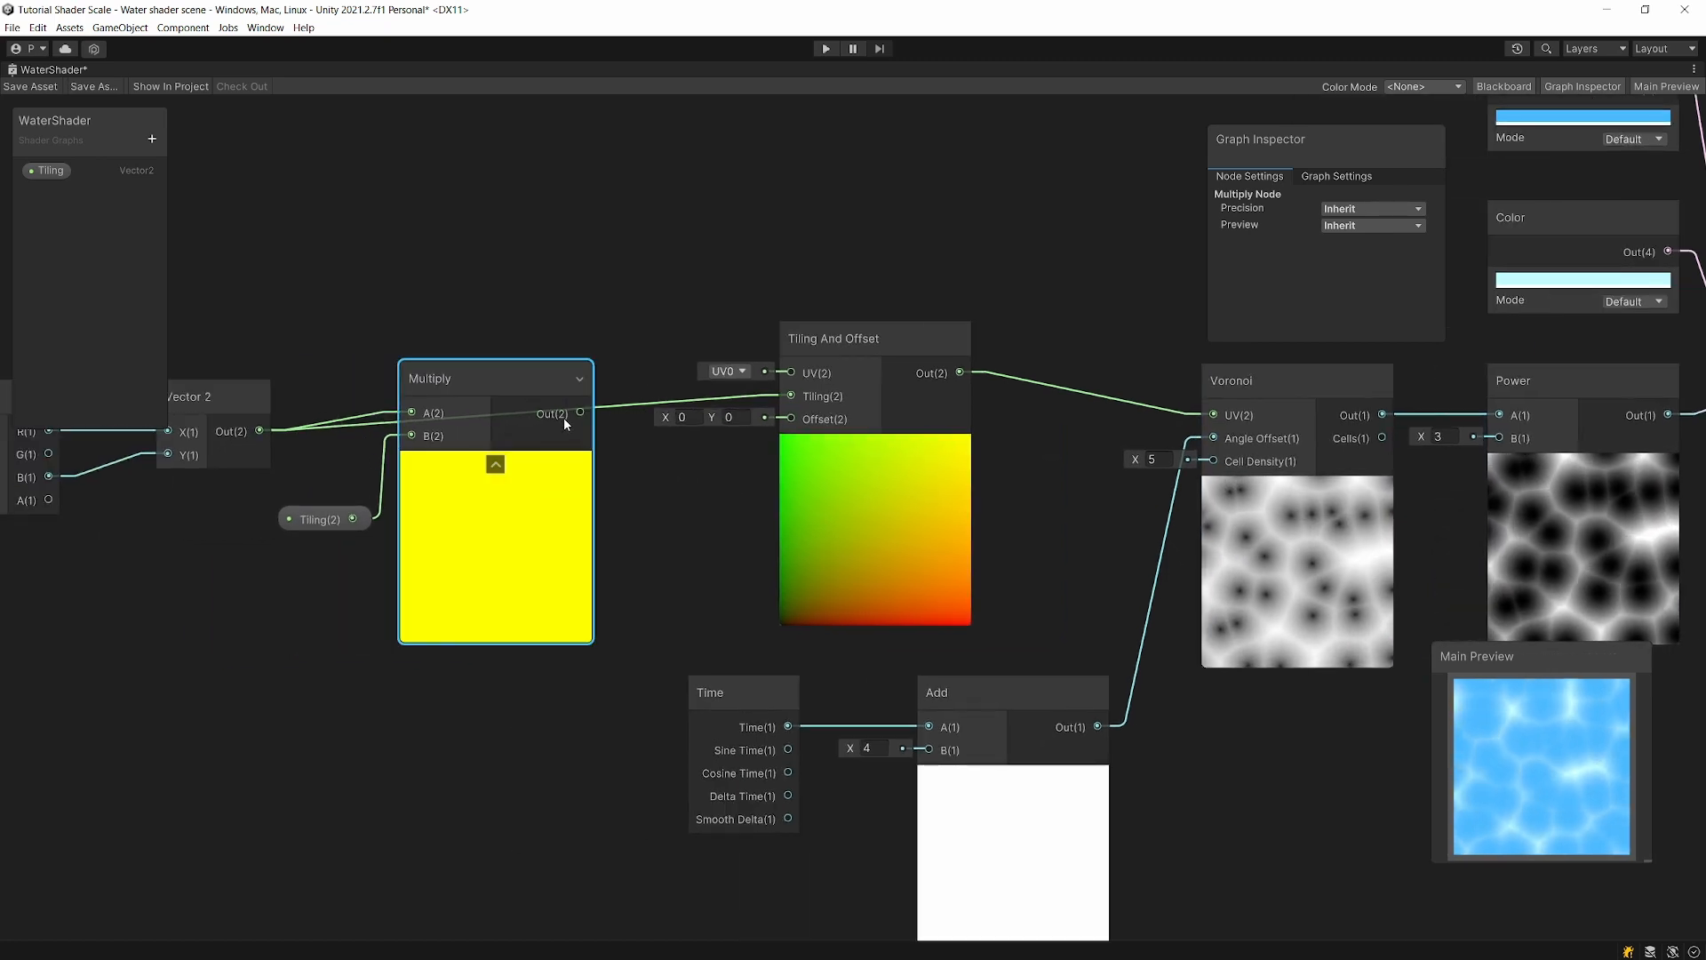
left_click_drag(580, 413, 791, 396)
Step: Set the Tiling property's default value to X 2 and Y 2 and check the denser Voronoi preview
middle_click_drag(791, 397, 462, 362)
left_click(50, 170)
left_click(1349, 264)
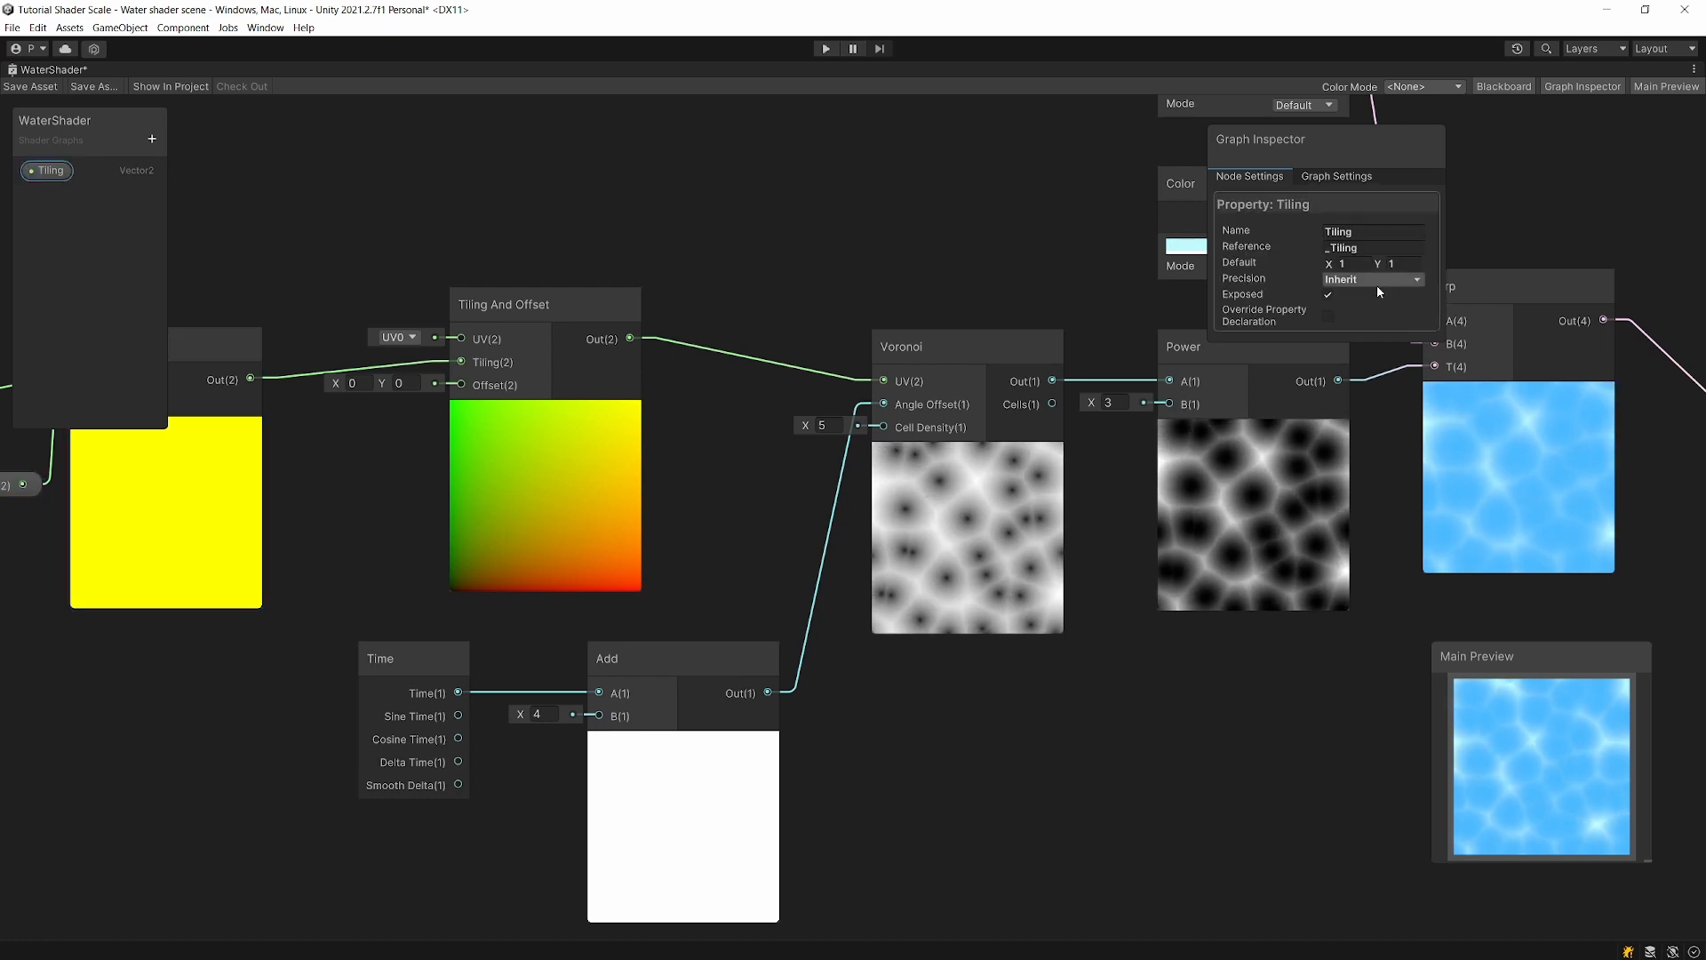
type("2")
key("Tab")
type("2")
middle_click_drag(913, 558, 731, 523)
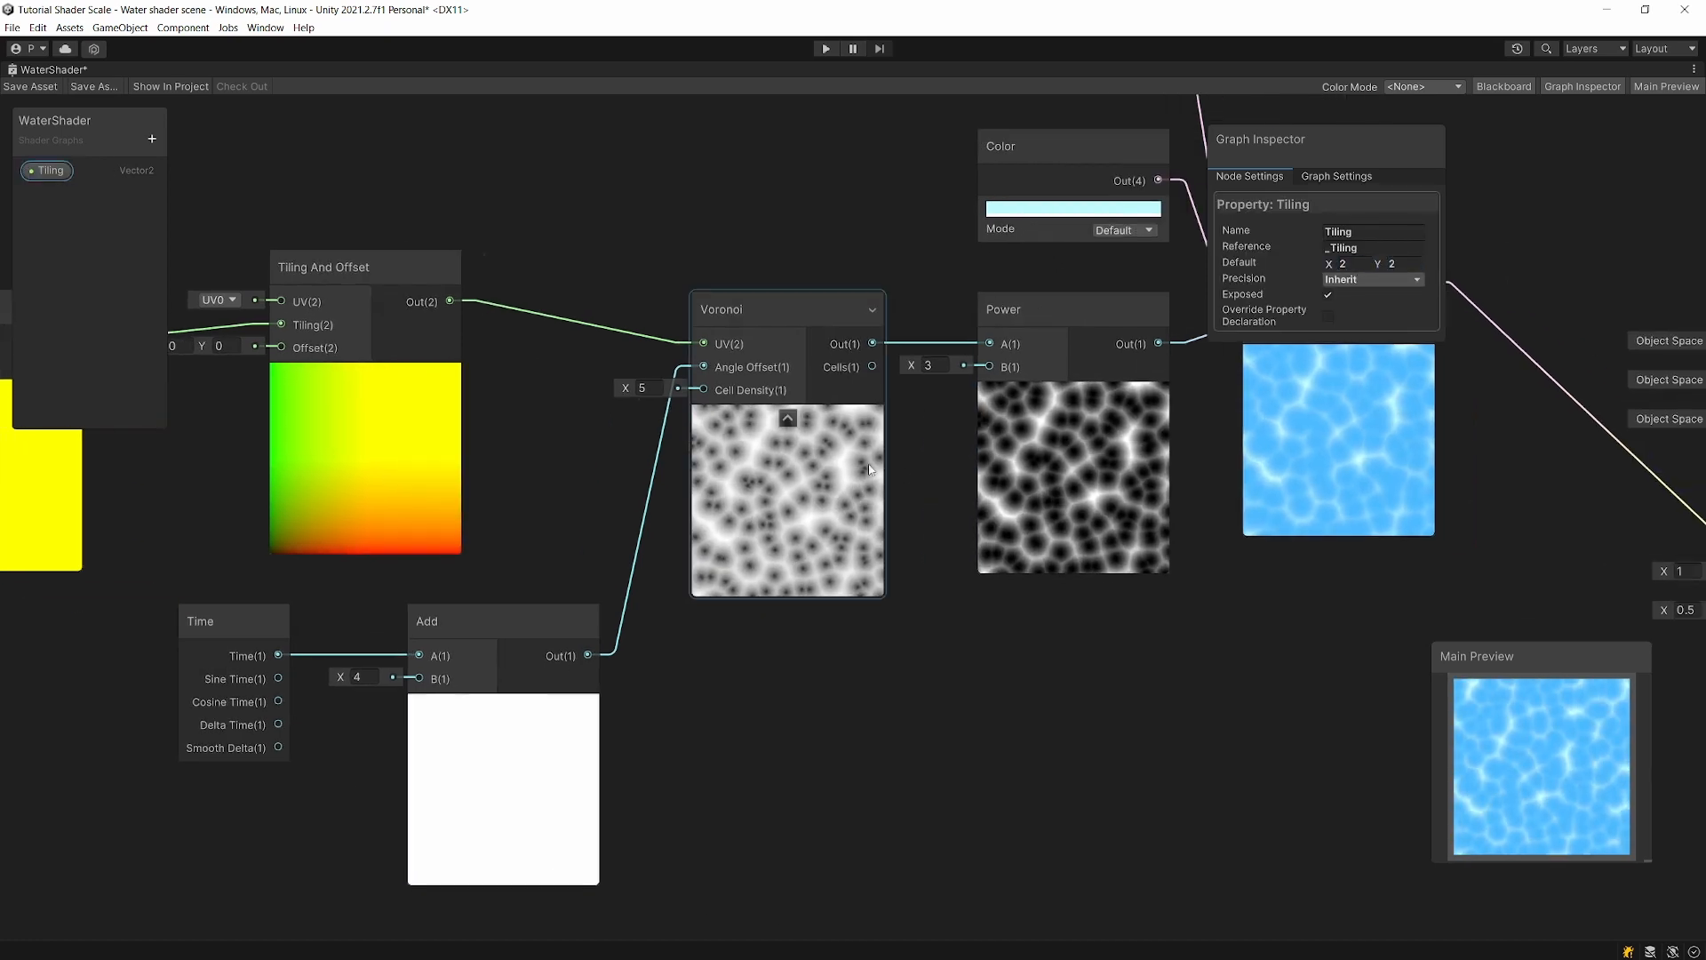
scroll(731, 524, "up", 4)
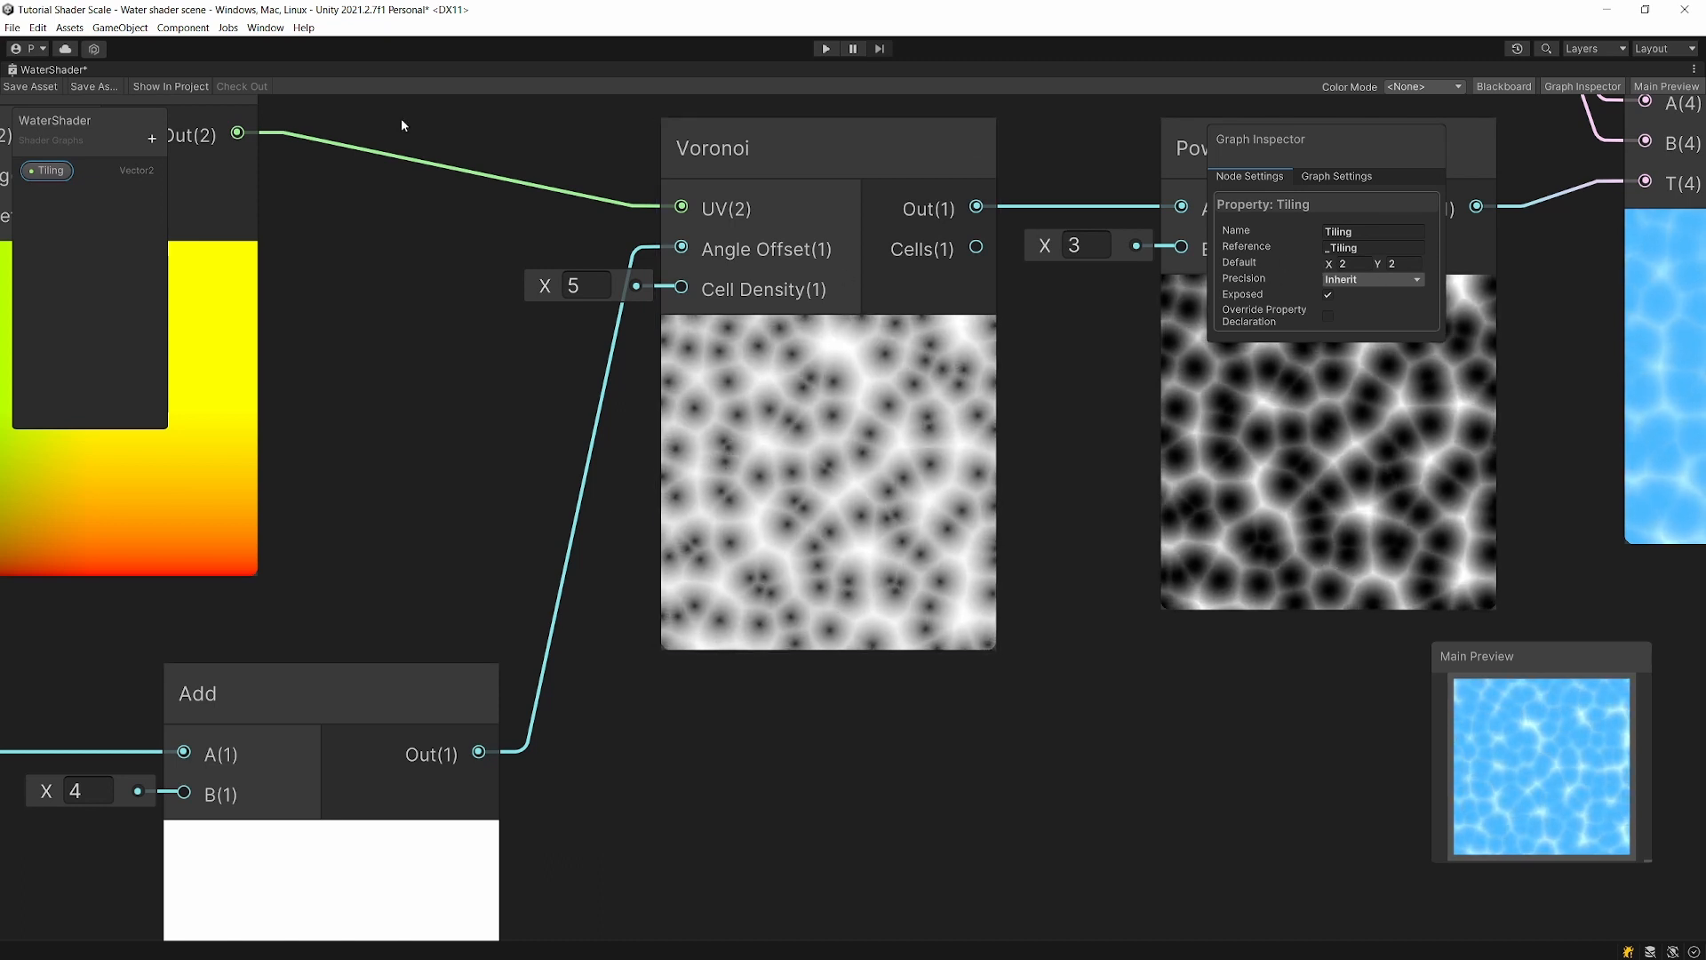
Step: Save the shader graph and restore its maximized window to the regular editor layout
left_click(30, 86)
right_click(44, 70)
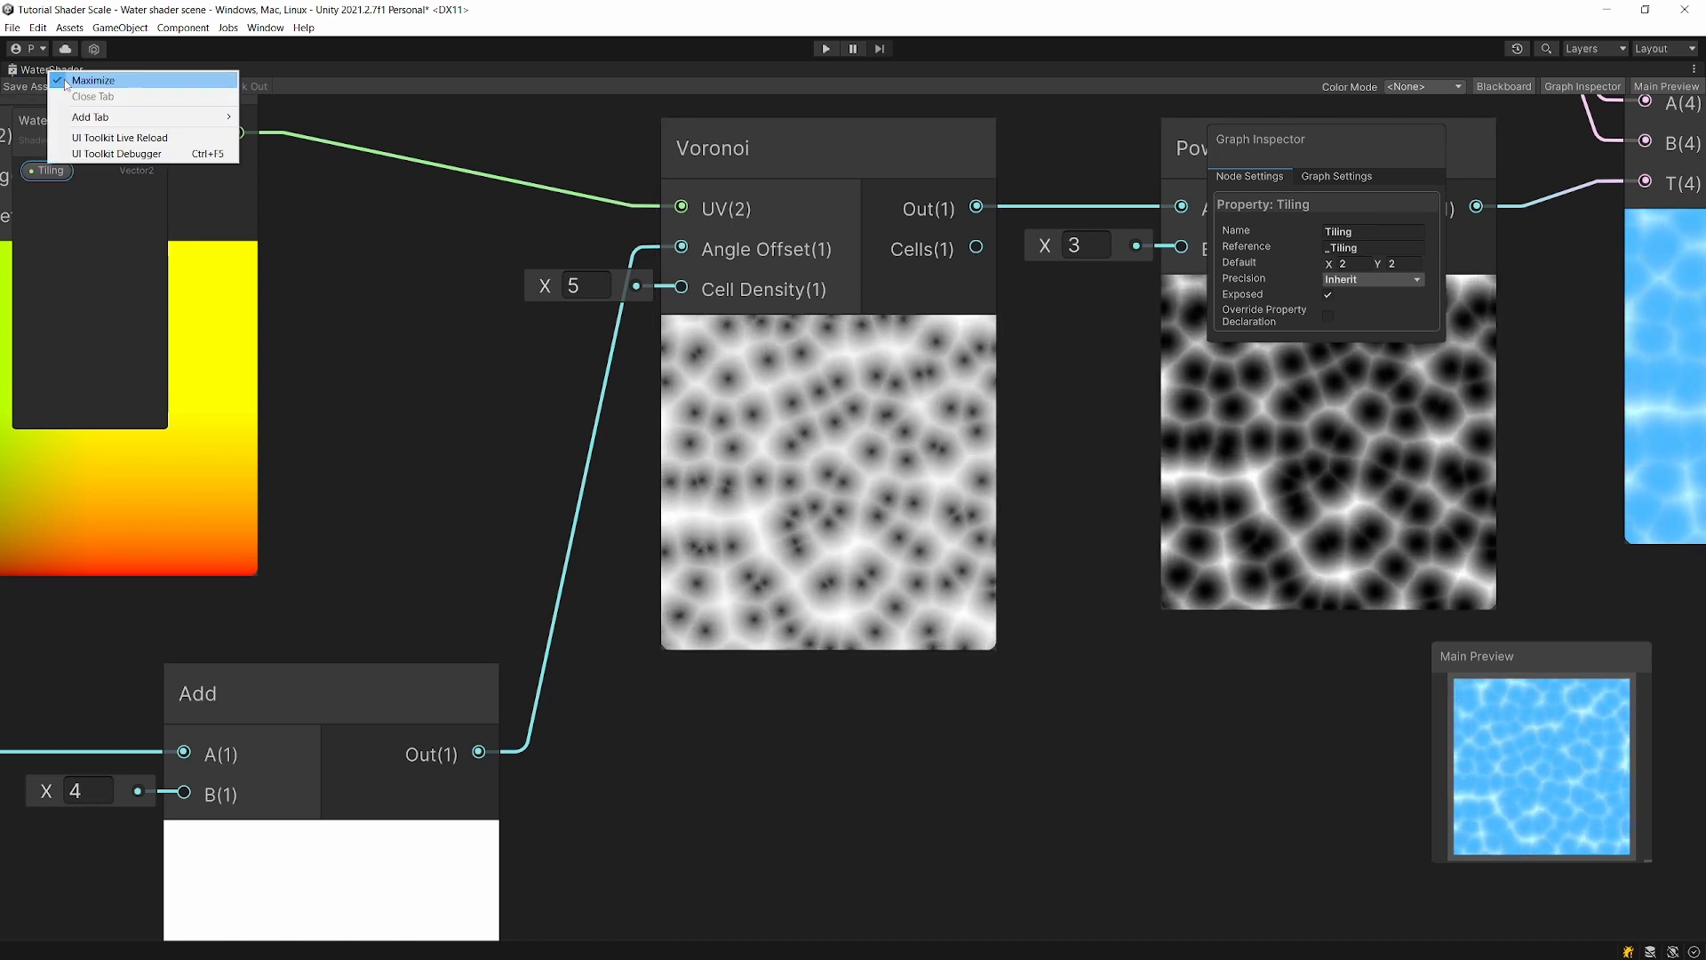
left_click(75, 80)
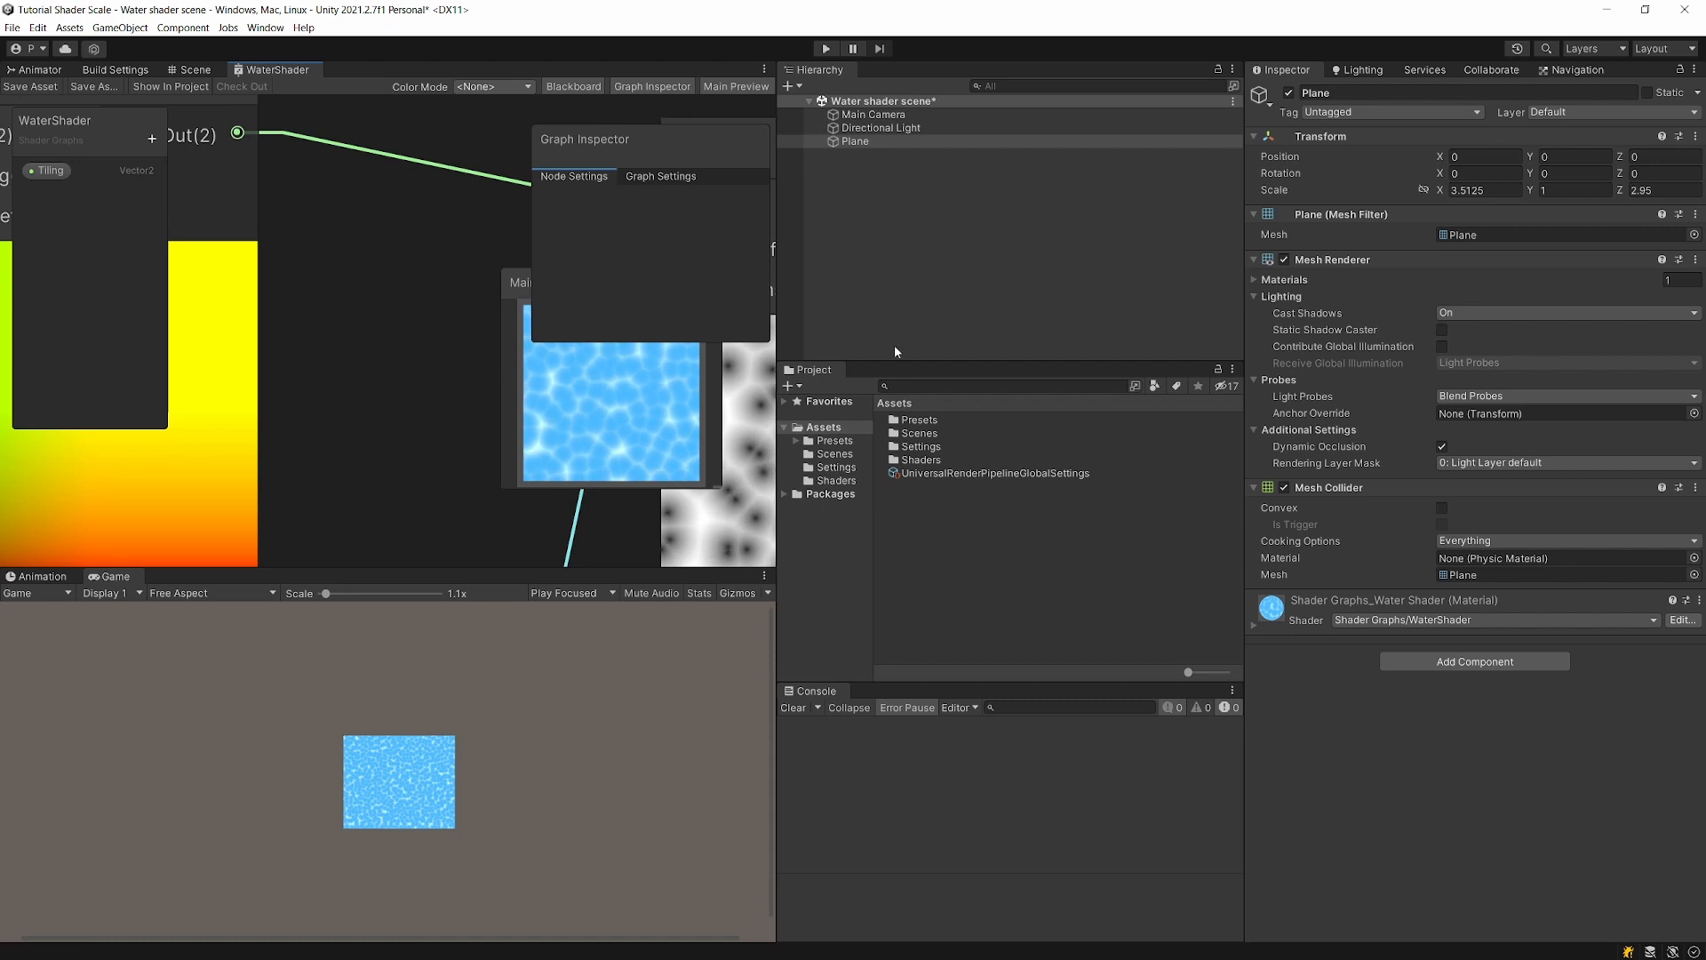
Step: Select the Shader Graphs_WaterShader material in the Shaders folder and set its Tiling to X 1 and Y 1
left_click(836, 480)
left_click(970, 419)
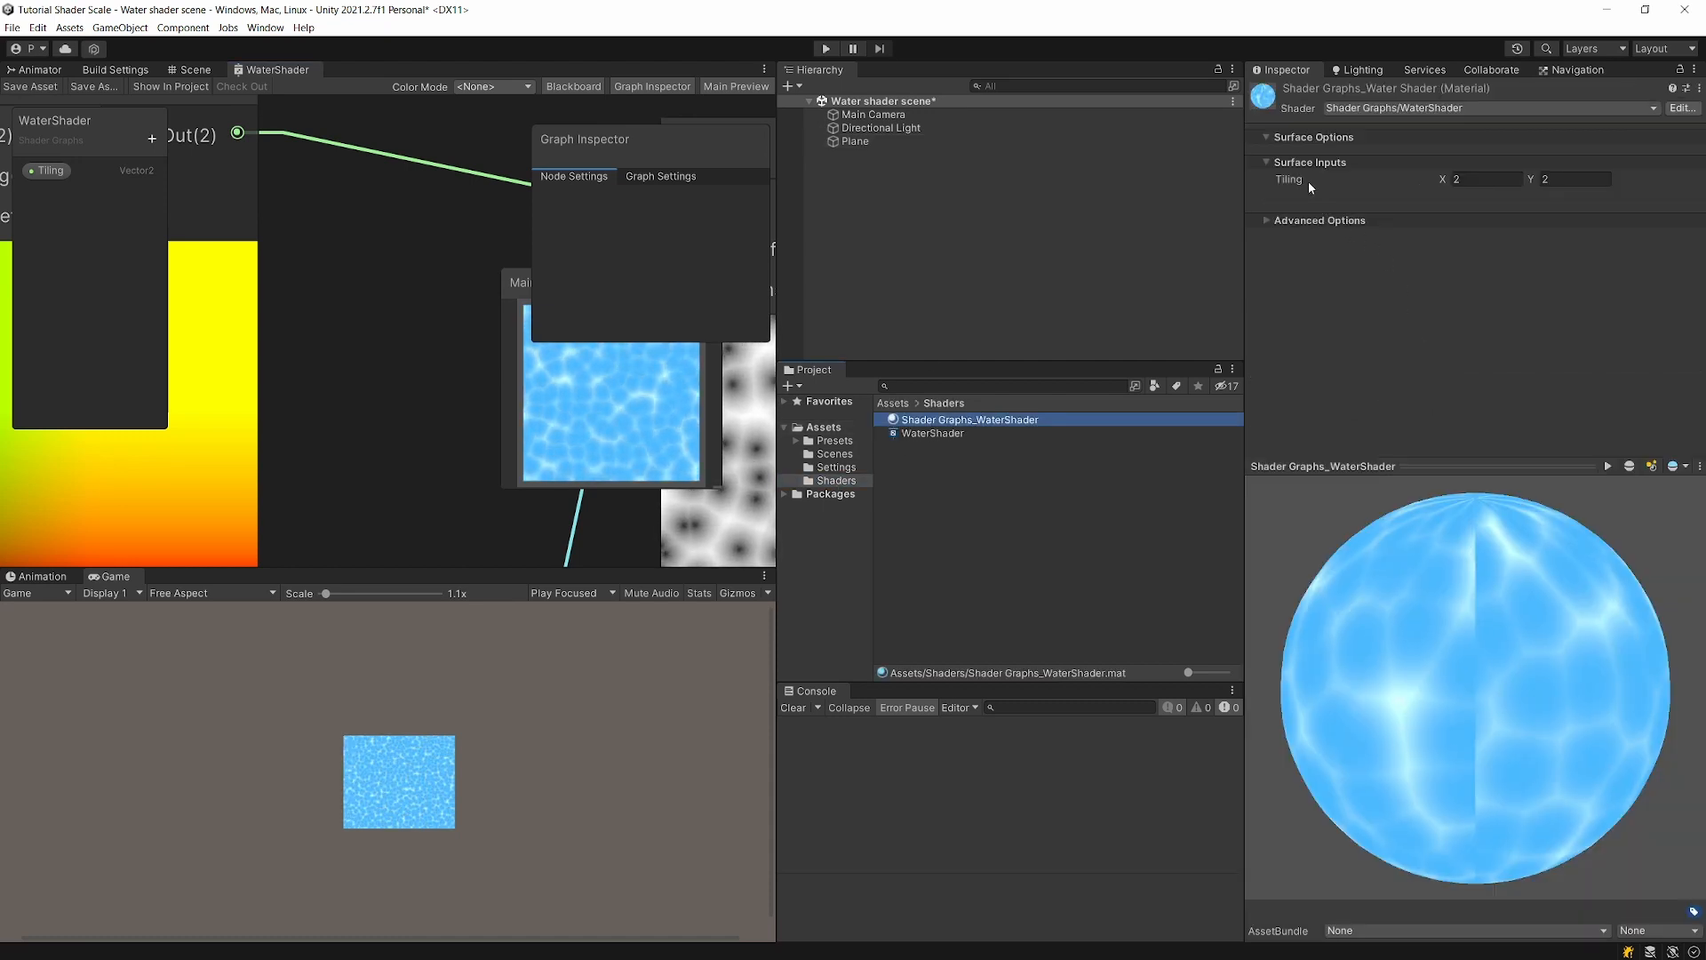
left_click(1485, 179)
type("1")
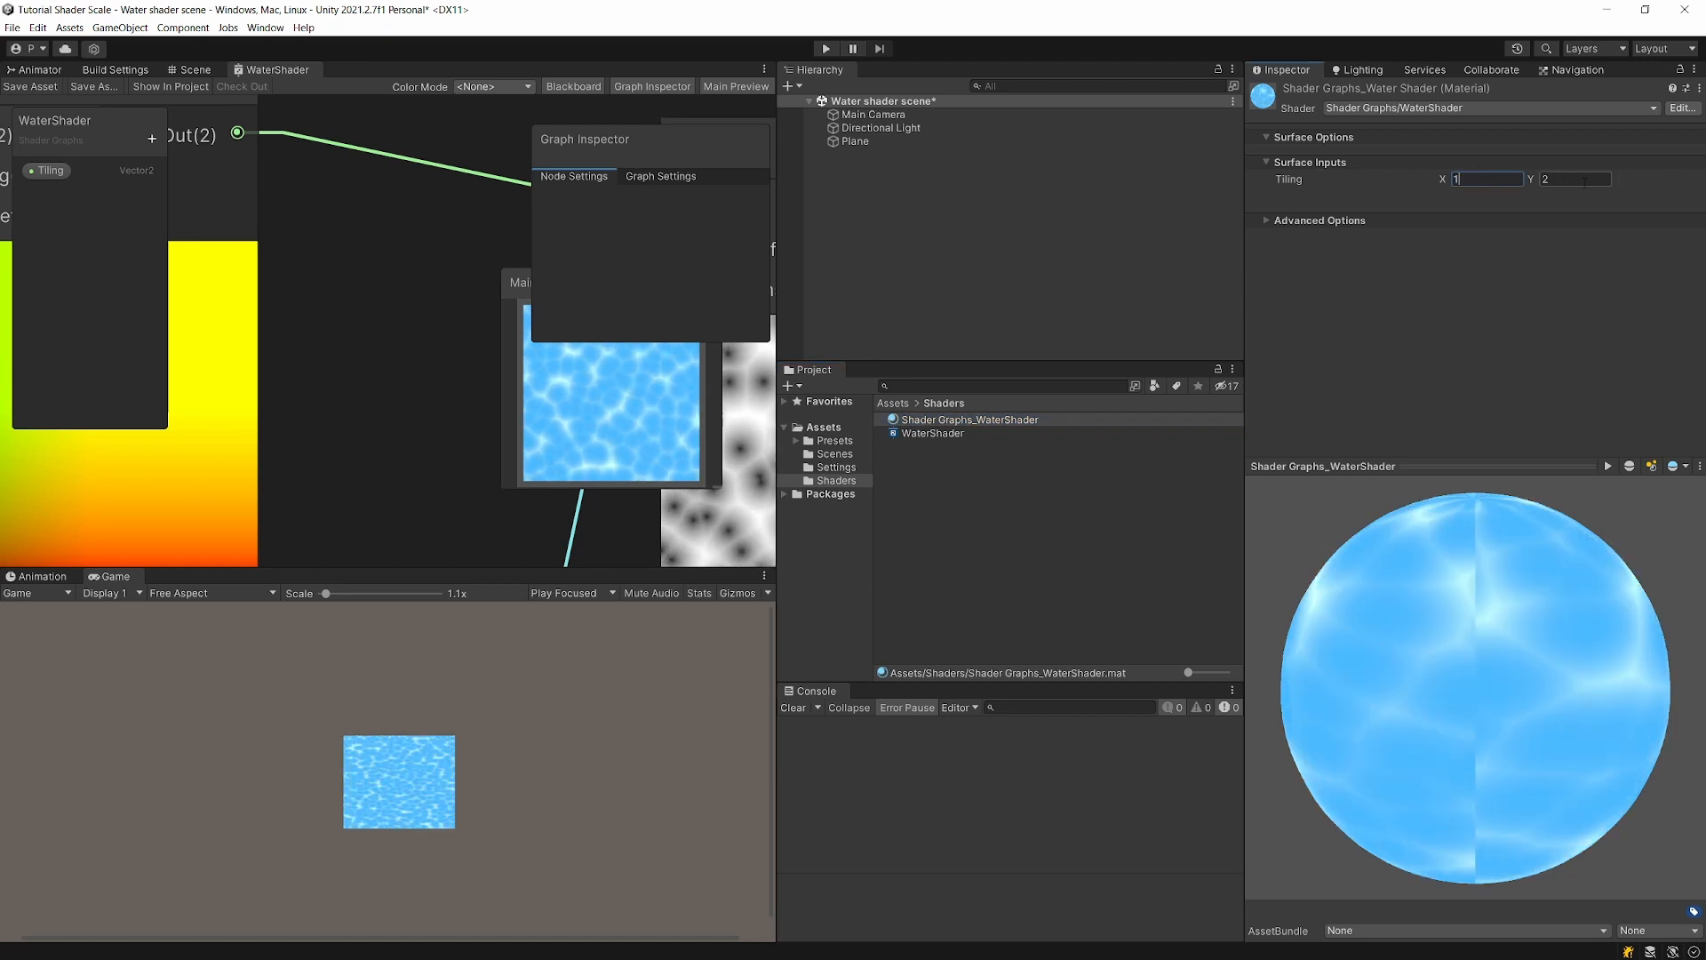
key("Tab")
type("1")
Step: Set the water material's Tiling to X 3 and Y 3
left_click(1480, 179)
type("3")
left_click(1566, 178)
type("3")
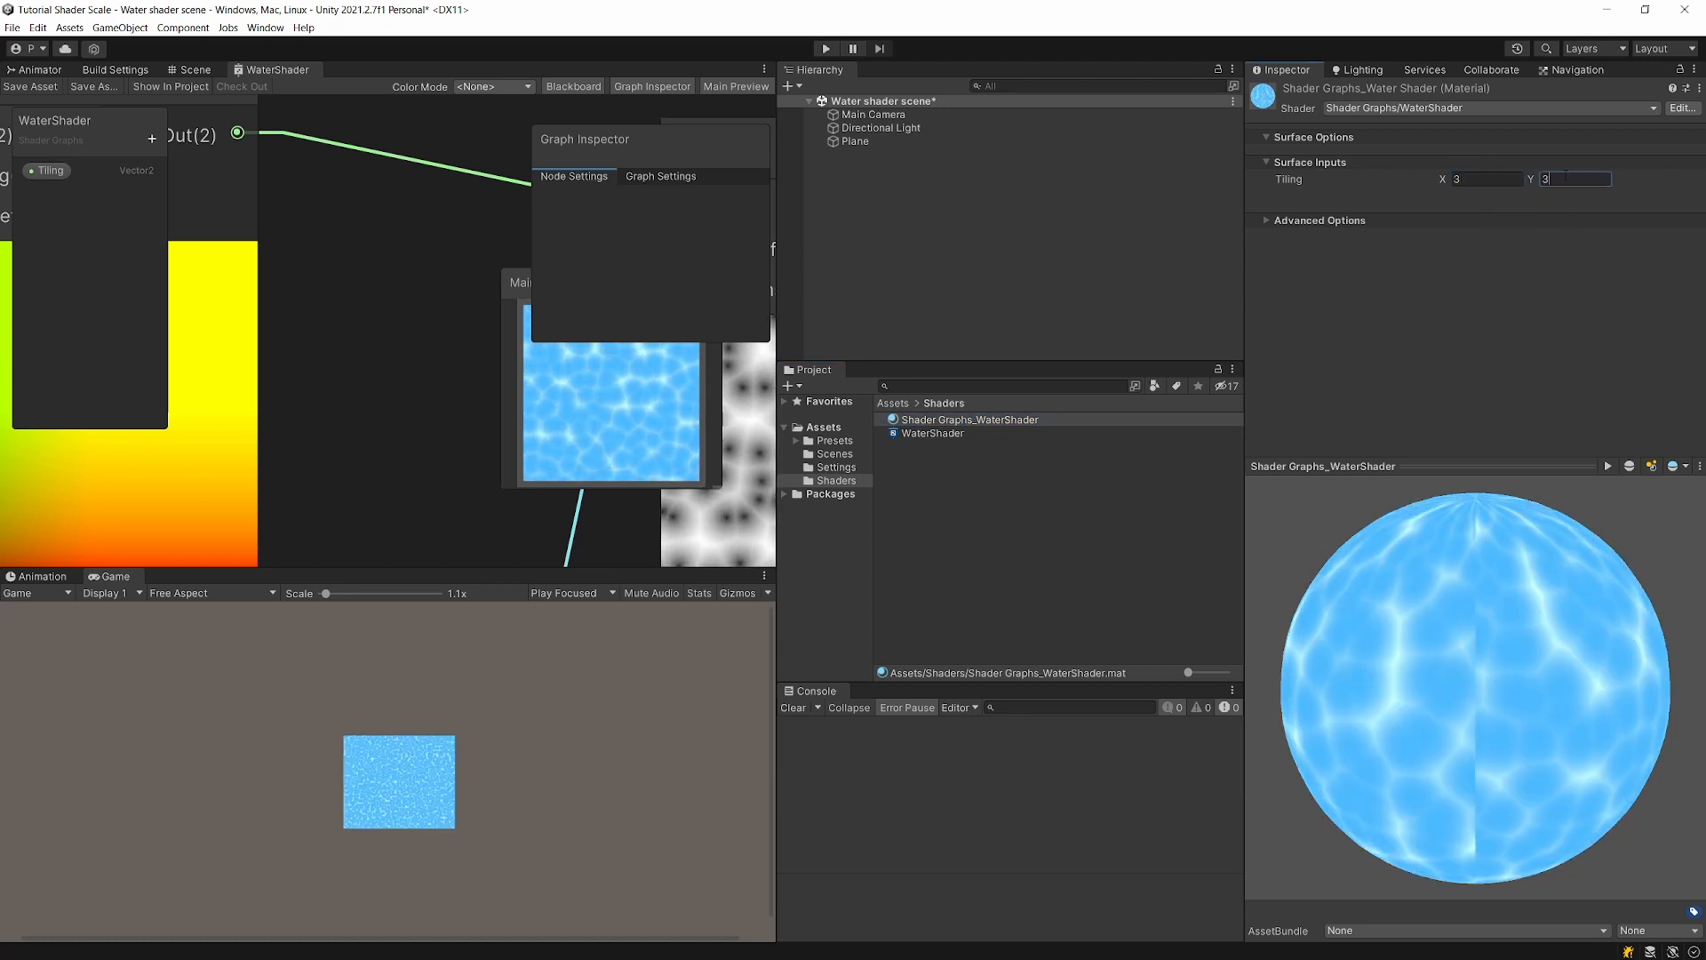
Step: Switch to the Scene view and examine the water pattern on the plane up close
left_click(332, 783)
scroll(332, 783, "up", 1)
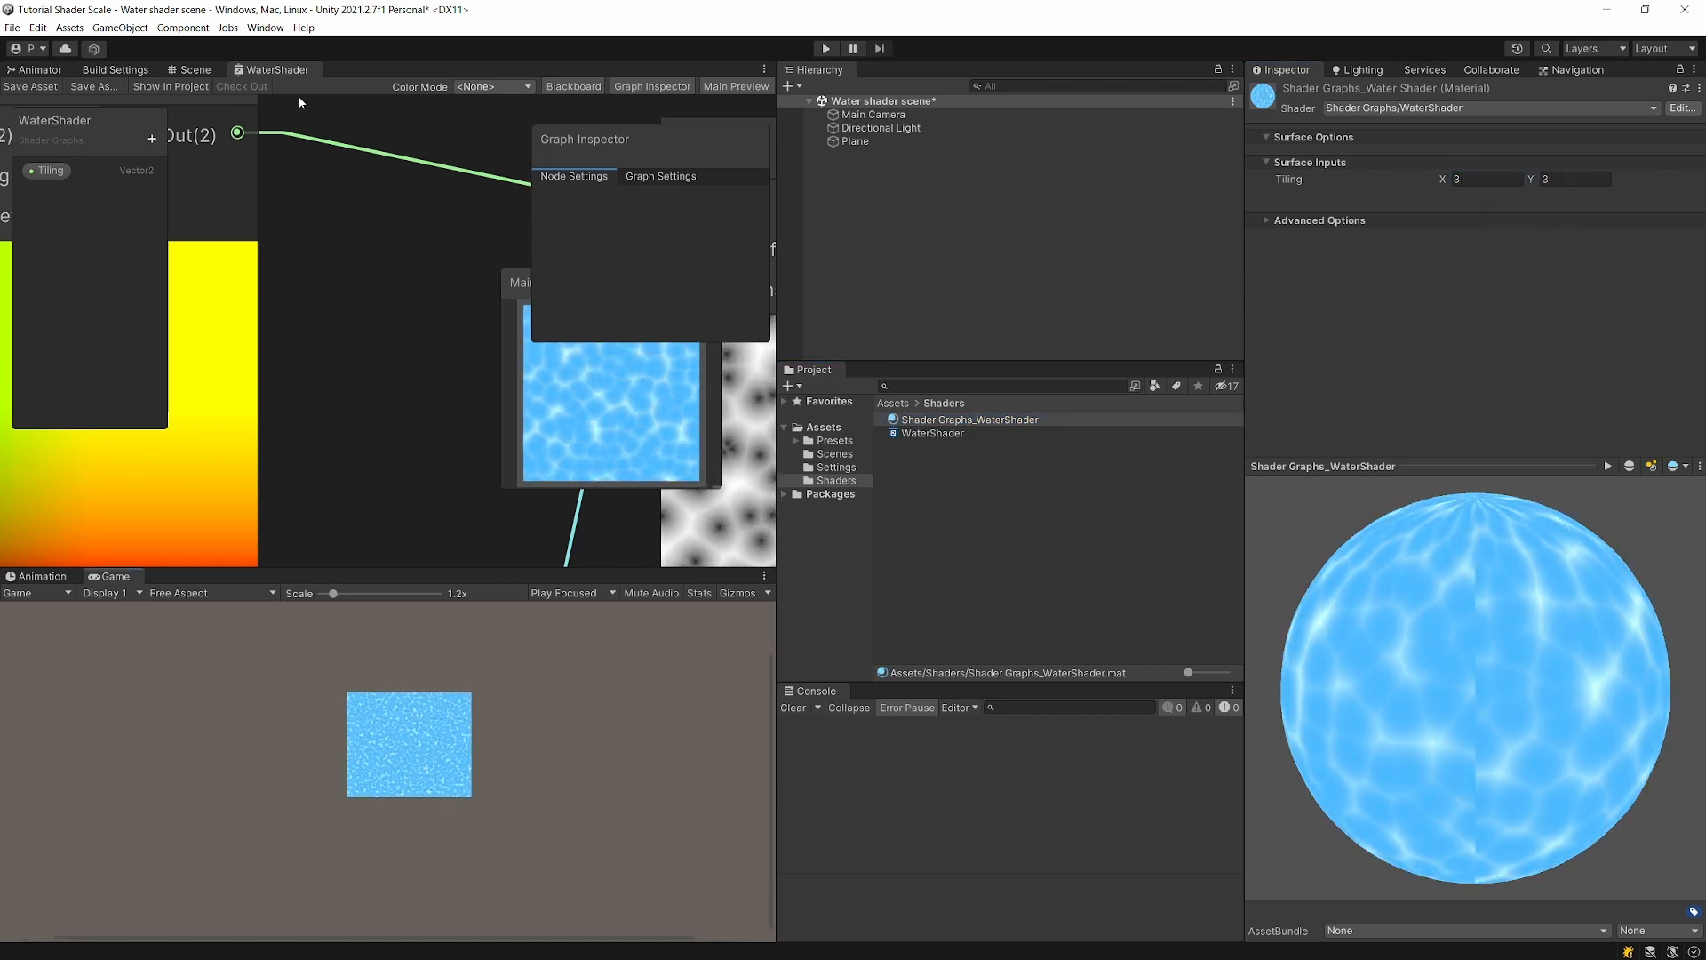
left_click(189, 69)
scroll(309, 422, "up", 2)
scroll(309, 422, "down", 2)
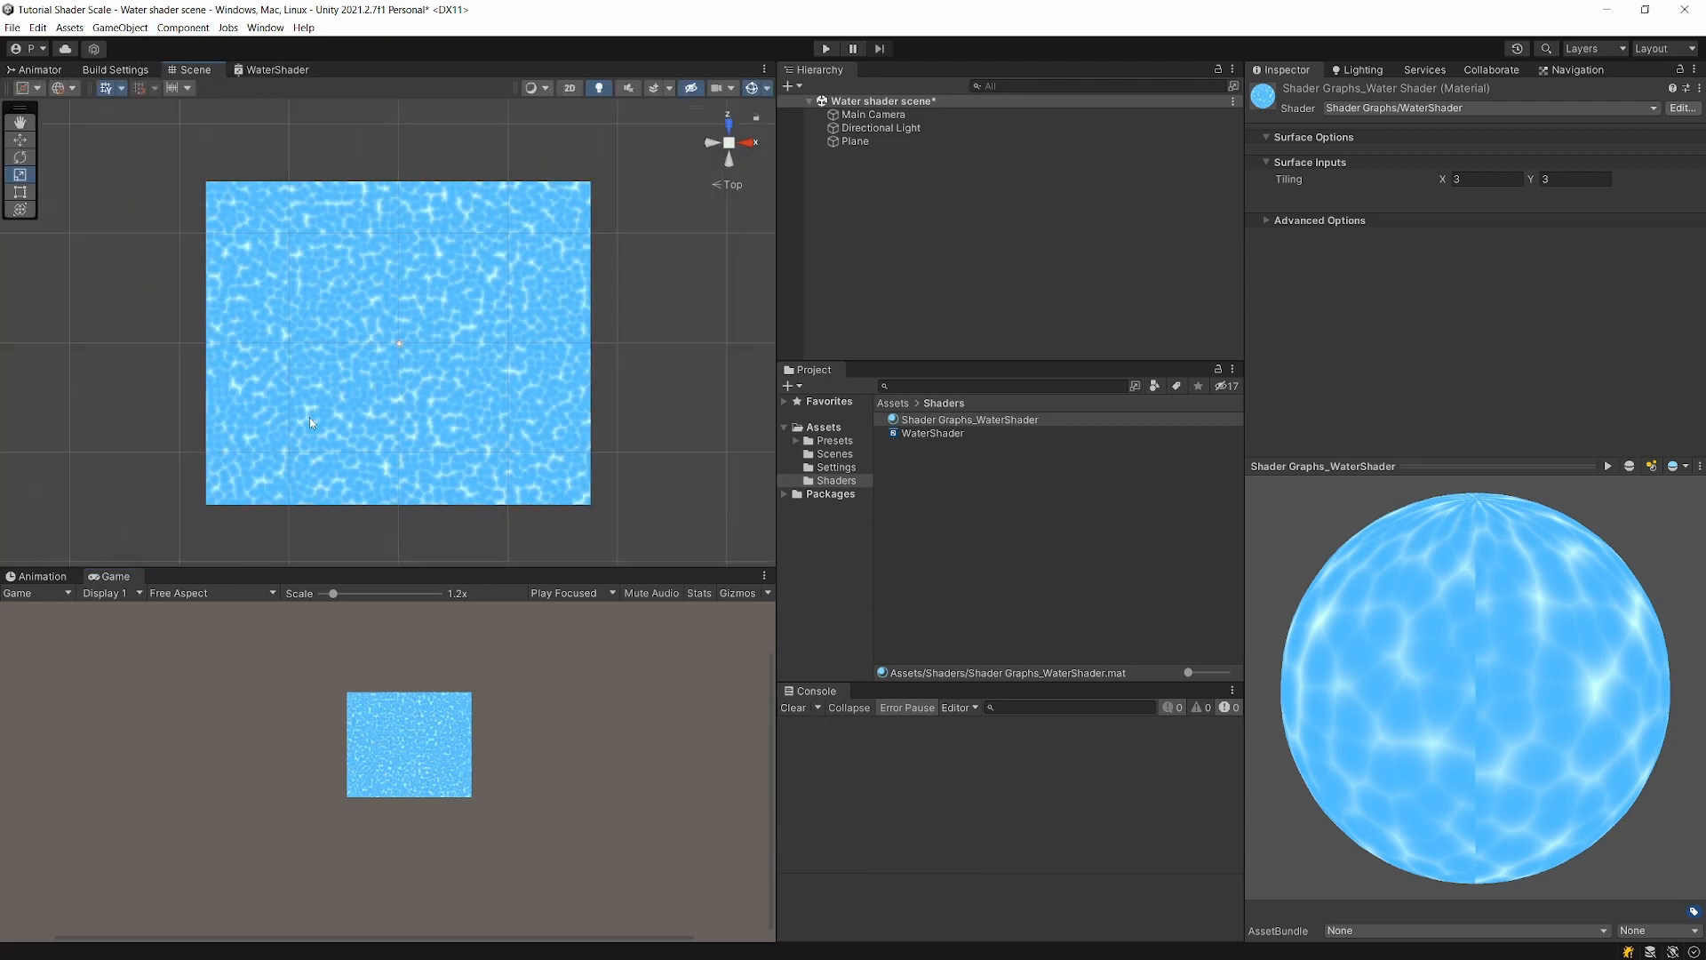
scroll(315, 425, "up", 2)
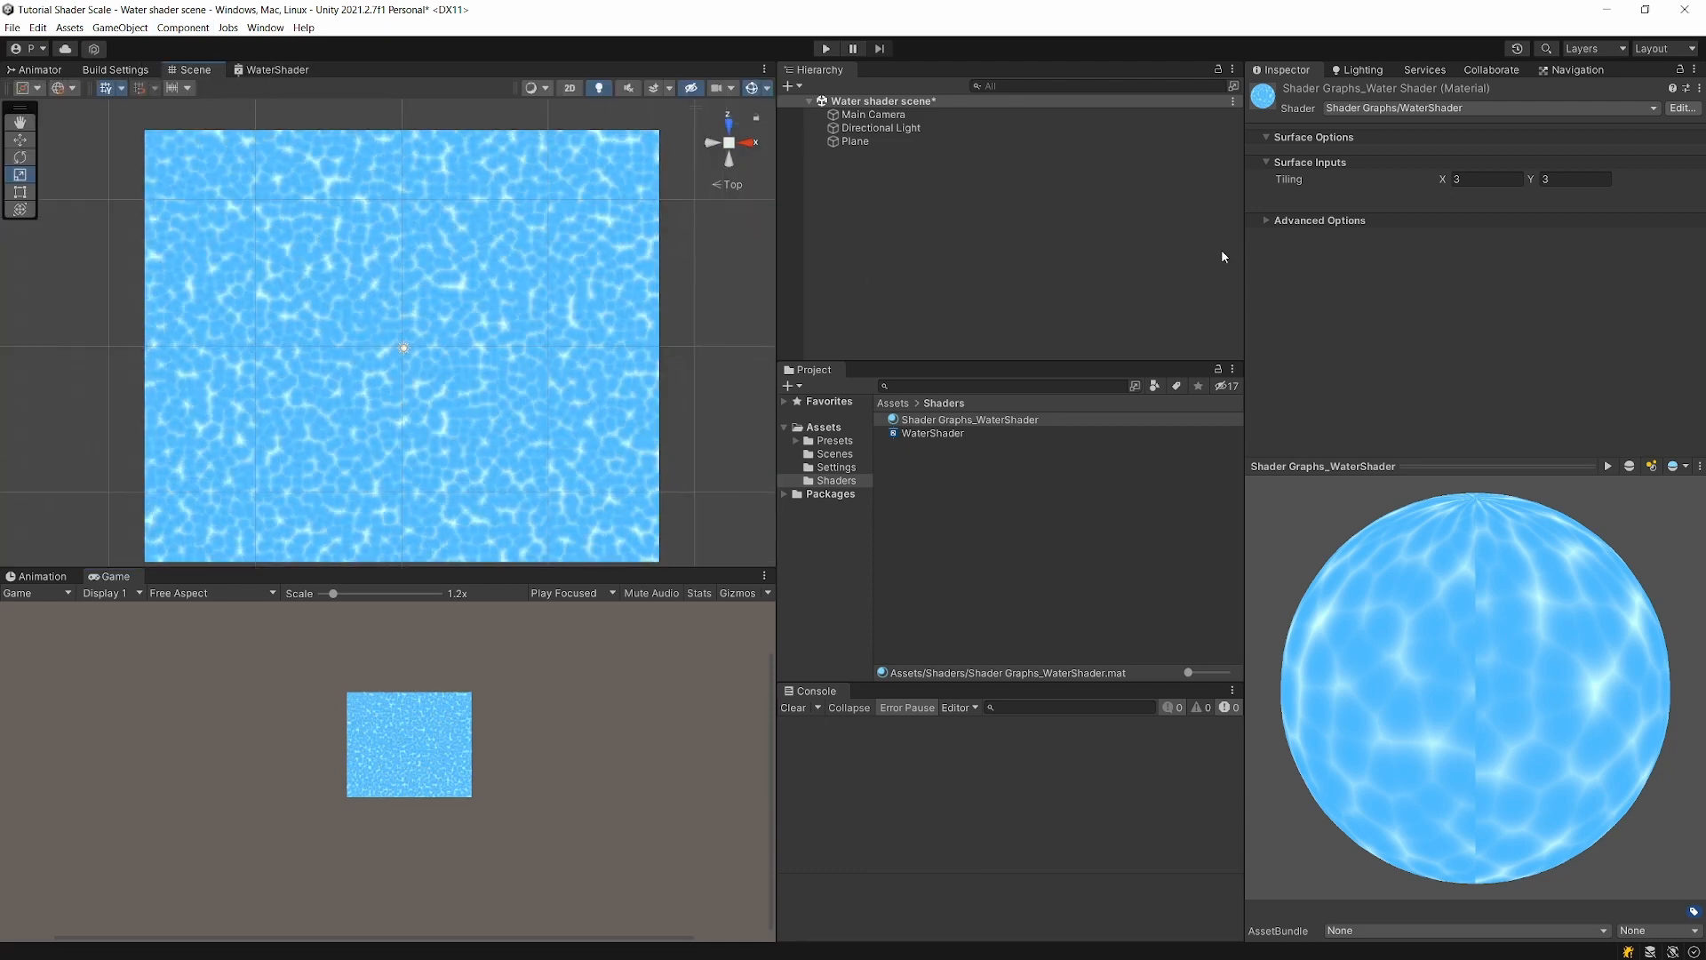
Step: Set the material's Tiling back to X 1 and Y 1 to compare the pattern across the whole plane
left_click(1477, 179)
type("1")
key("Tab")
type("1")
scroll(552, 258, "down", 3)
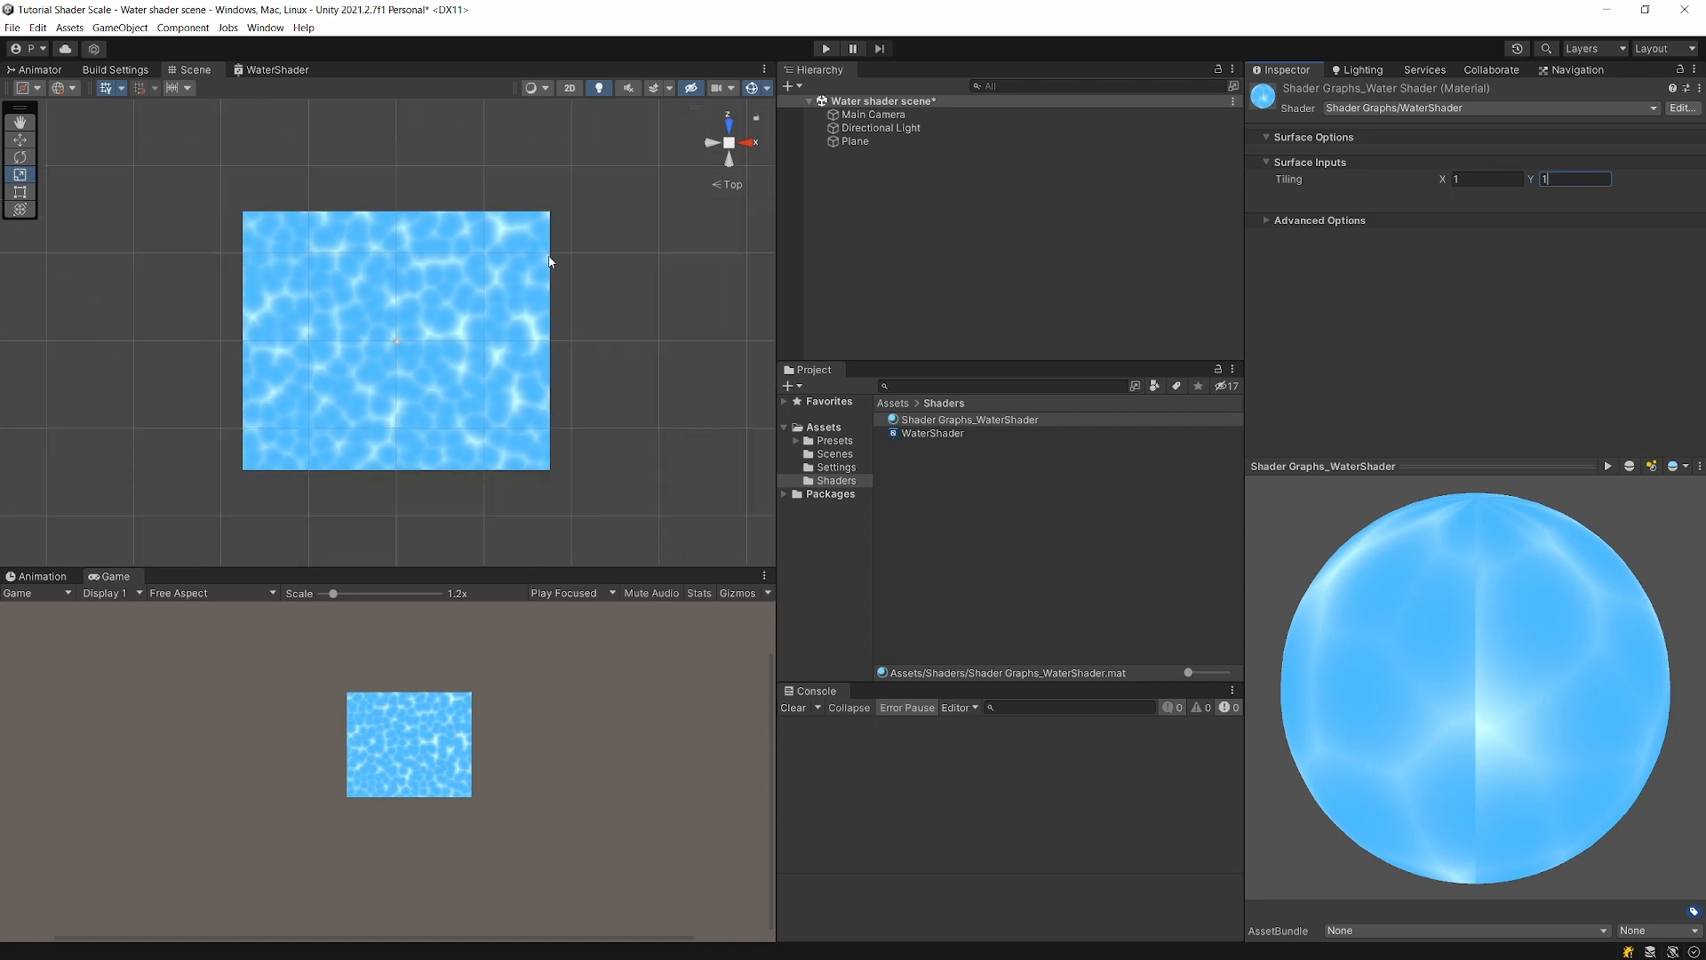
Step: Return the water material's Tiling to X 3 and Y 3
left_click(1458, 181)
type("3")
left_click(1555, 178)
type("3")
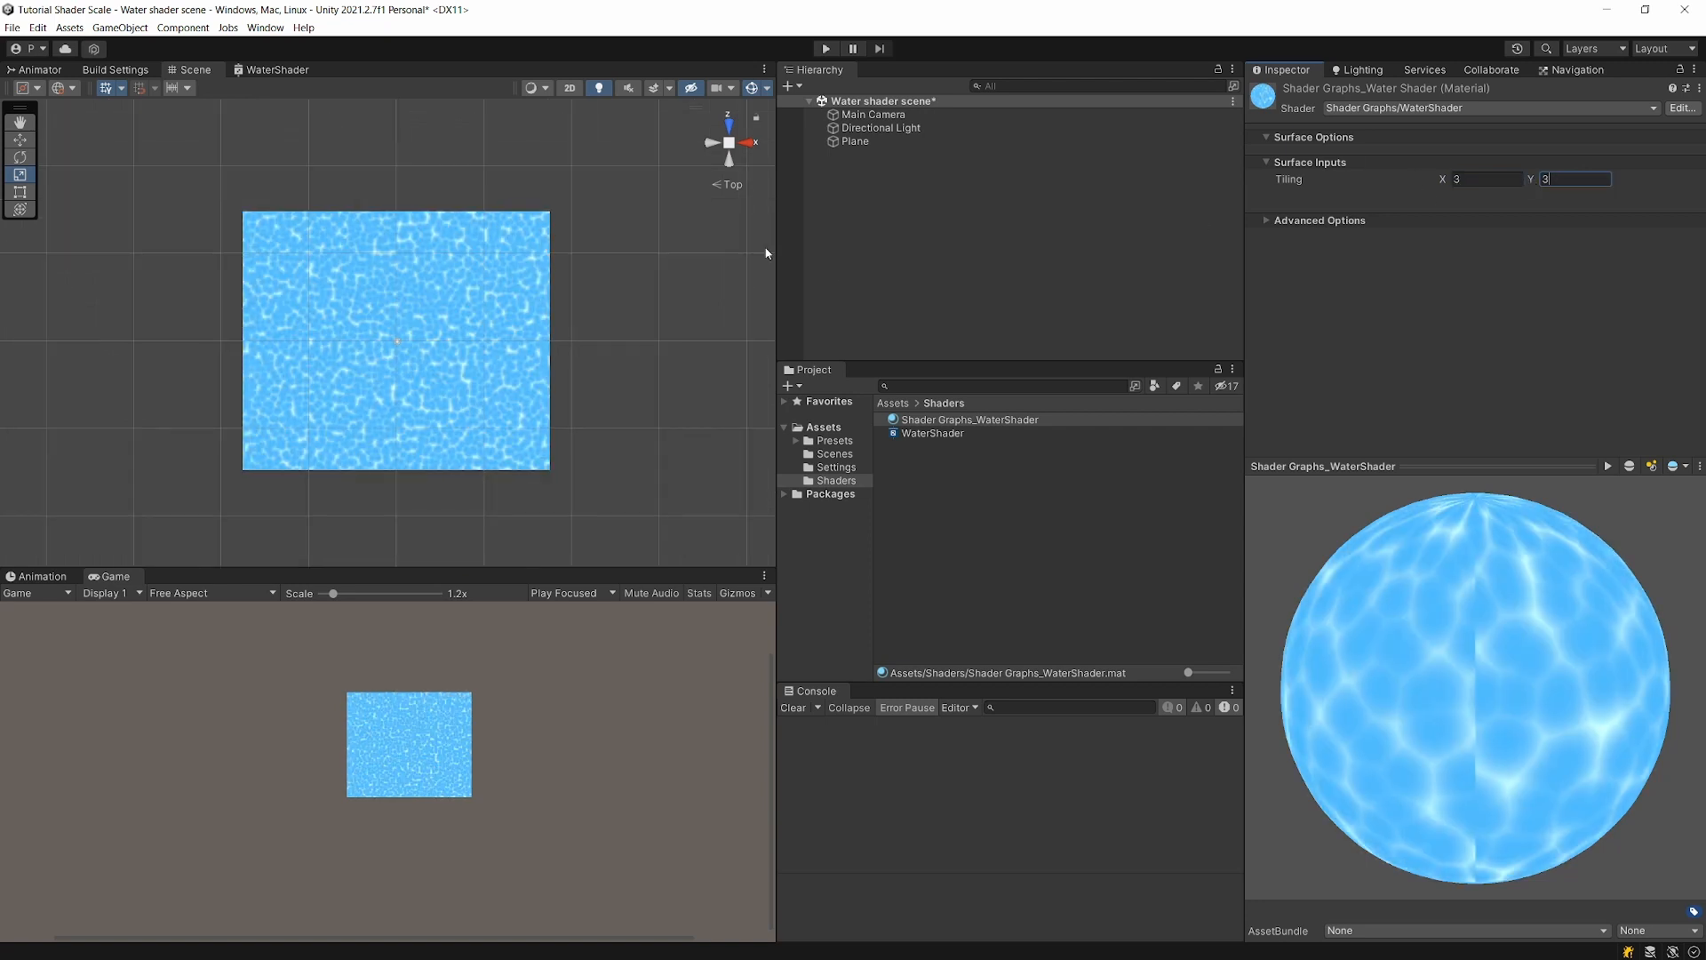
Step: Select the Plane in the Scene view and shrink its Z scale to about 2.58
left_click(371, 225)
mouse_move(405, 279)
left_mouse_down()
mouse_move(405, 230)
mouse_move(420, 299)
left_mouse_up()
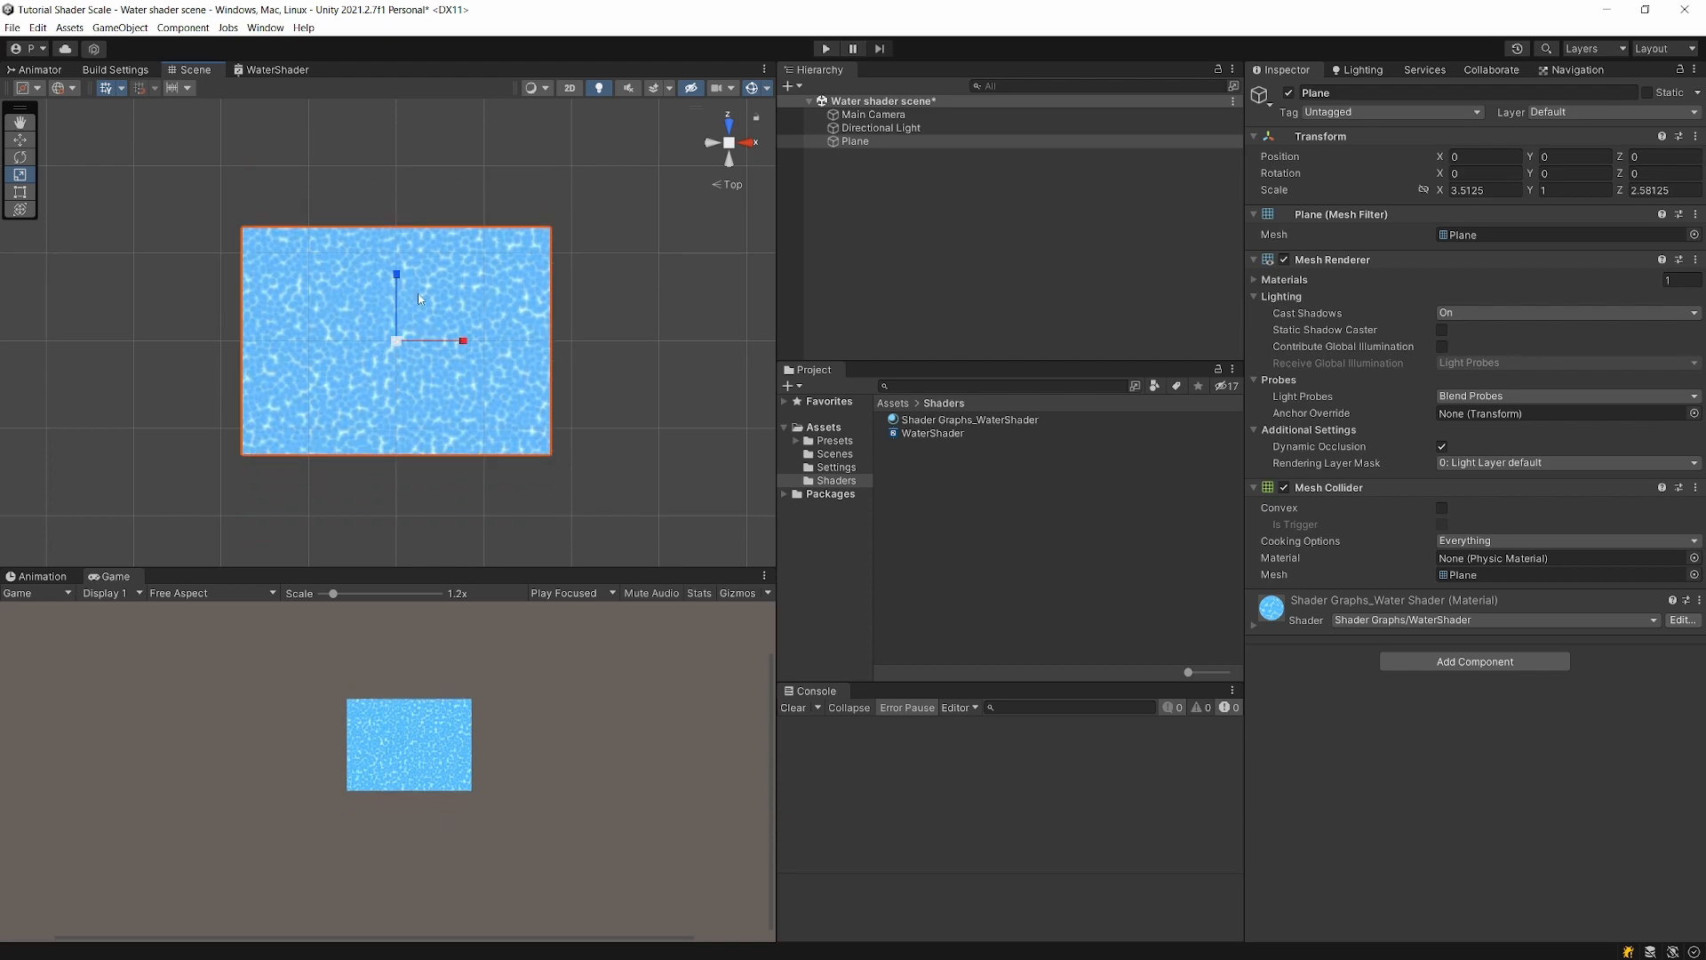